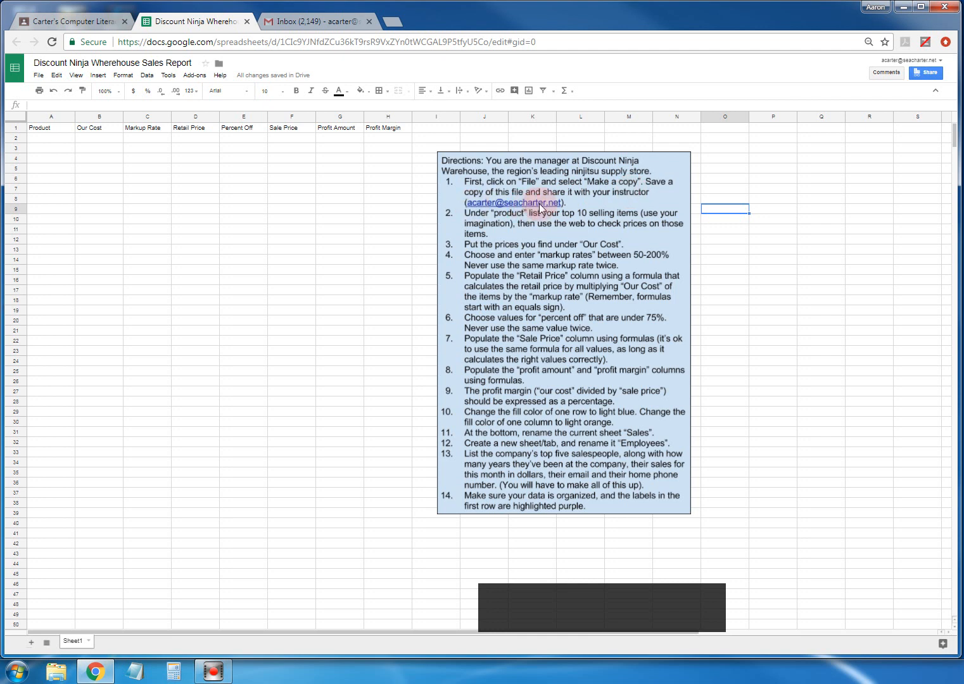
- Make a copy of the sales report named with your name and a dash, shared with the same people
left_click(40, 75)
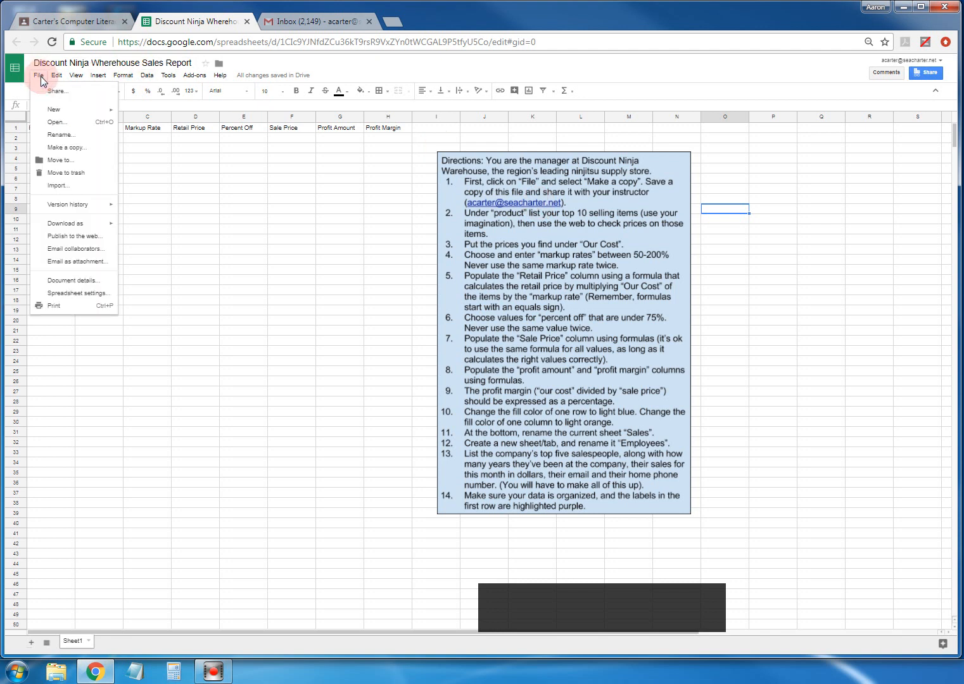
left_click(67, 149)
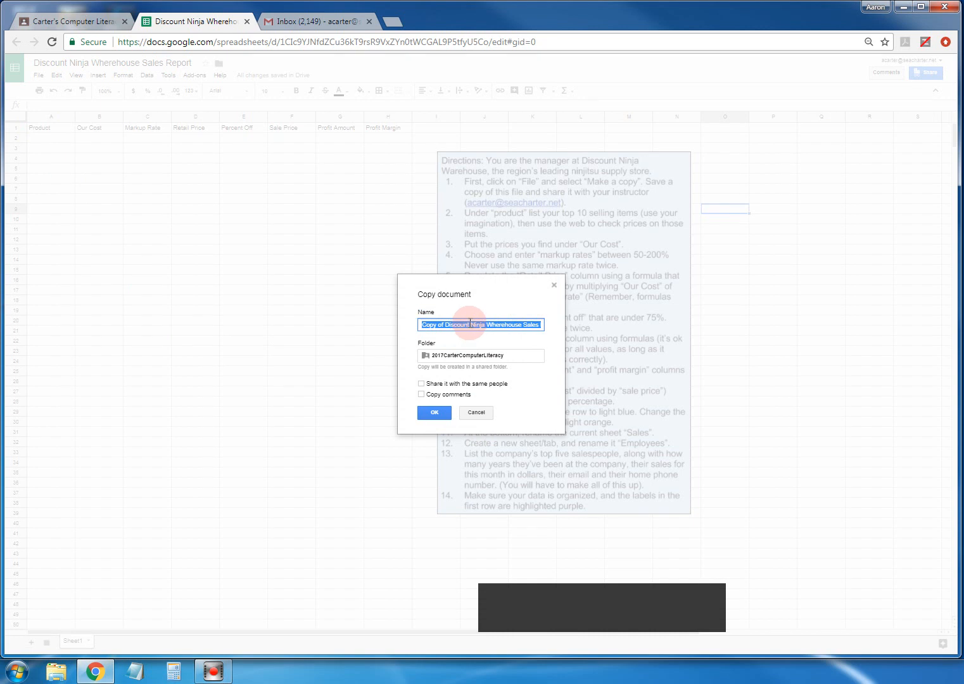
left_click(446, 321)
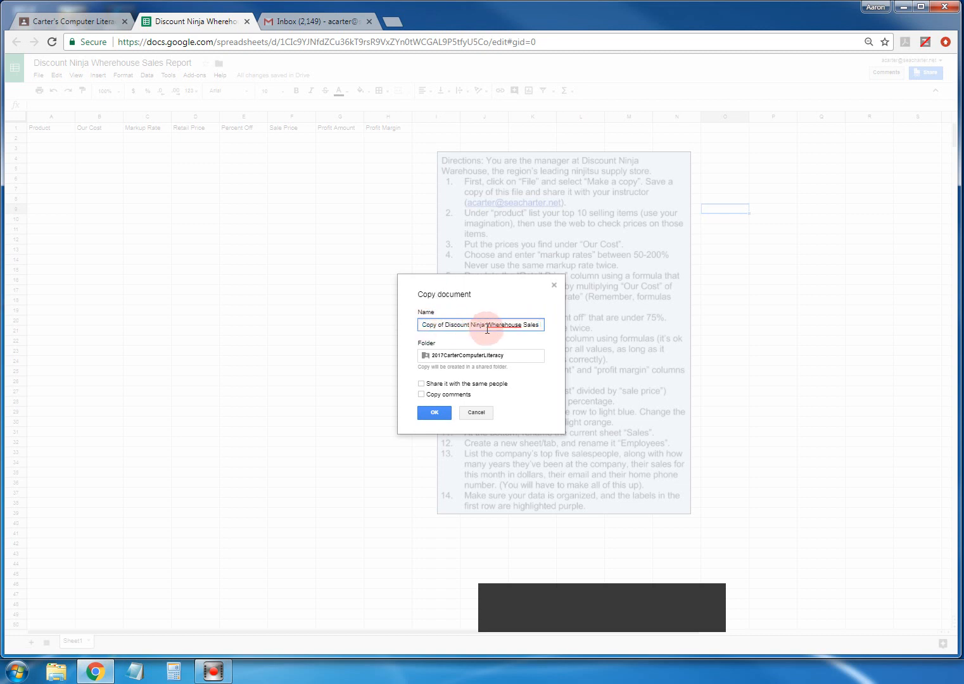
key("BackSpace")
key("BackSpace")
key("BackSpace")
key("BackSpace")
key("BackSpace")
key("BackSpace")
key("BackSpace")
key("BackSpace")
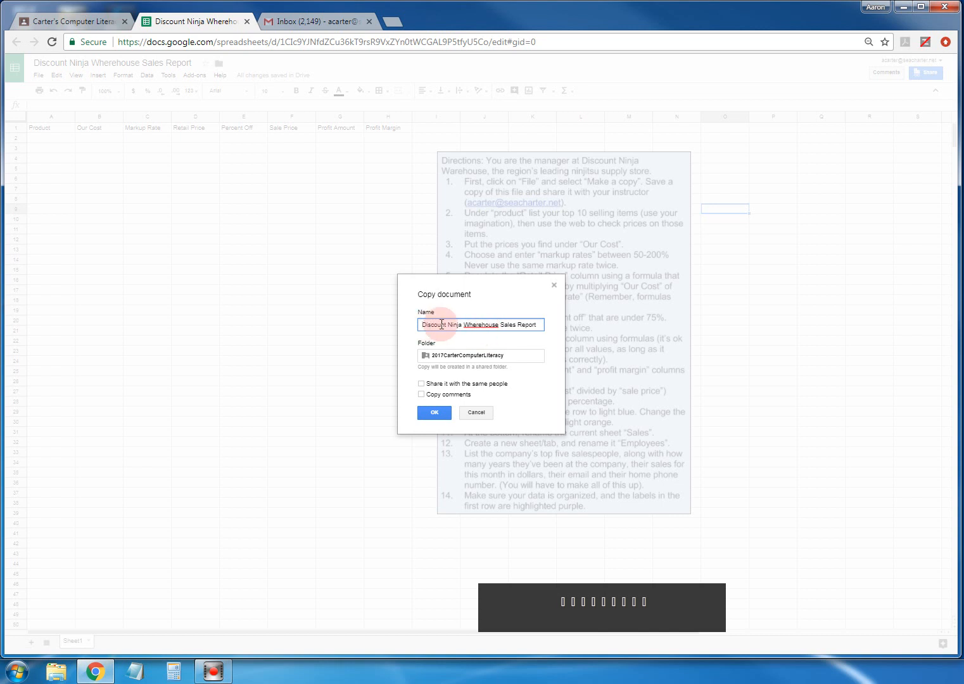
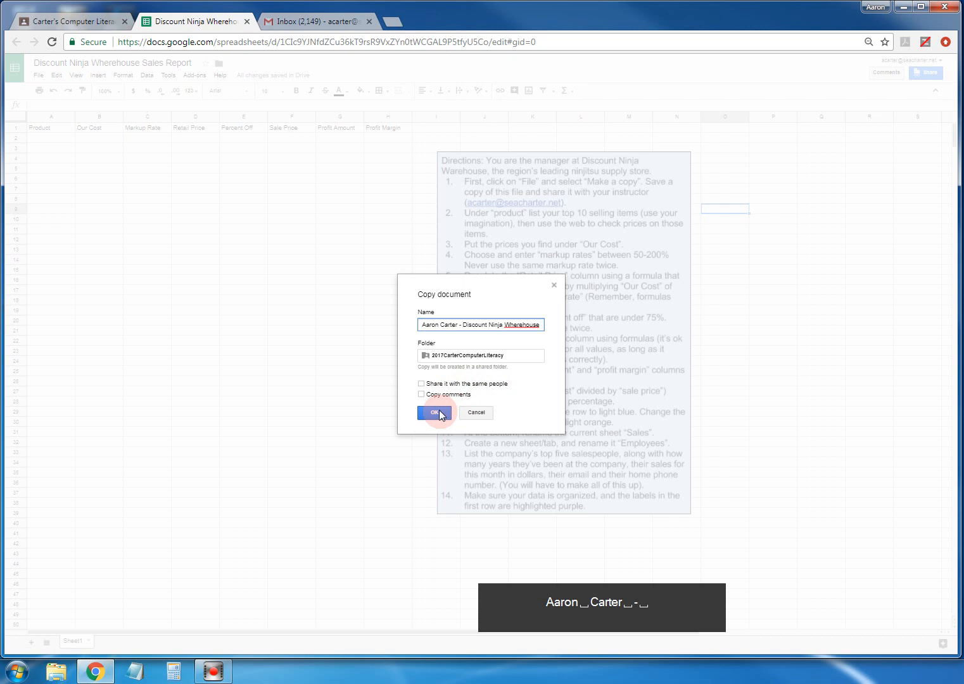
left_click(421, 383)
- Create the copy and share it with the instructor's e-mail address with Can edit access
left_click(435, 413)
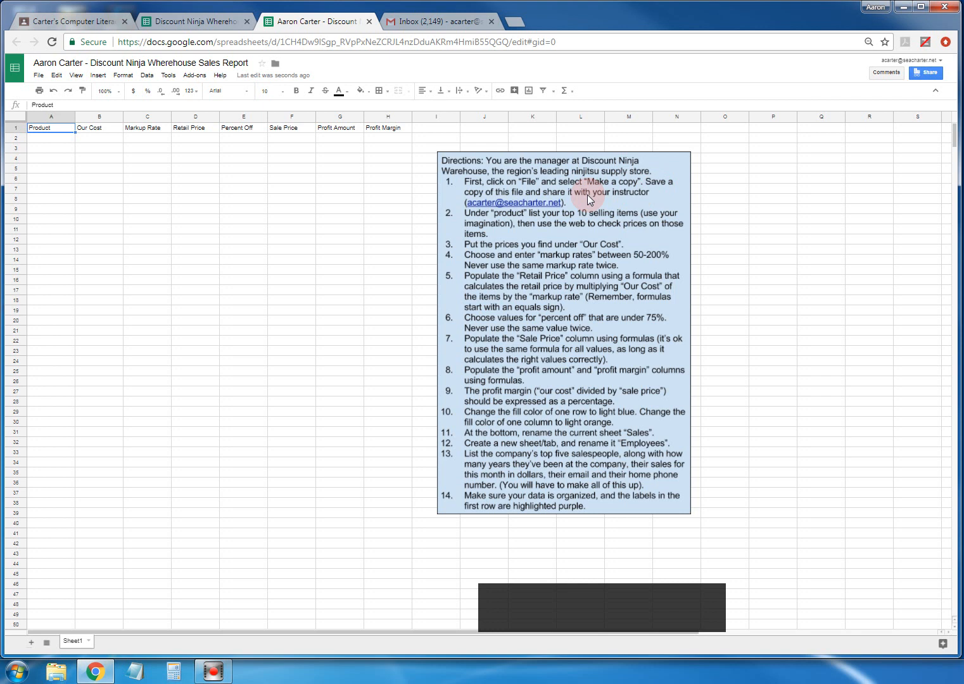
left_click(927, 73)
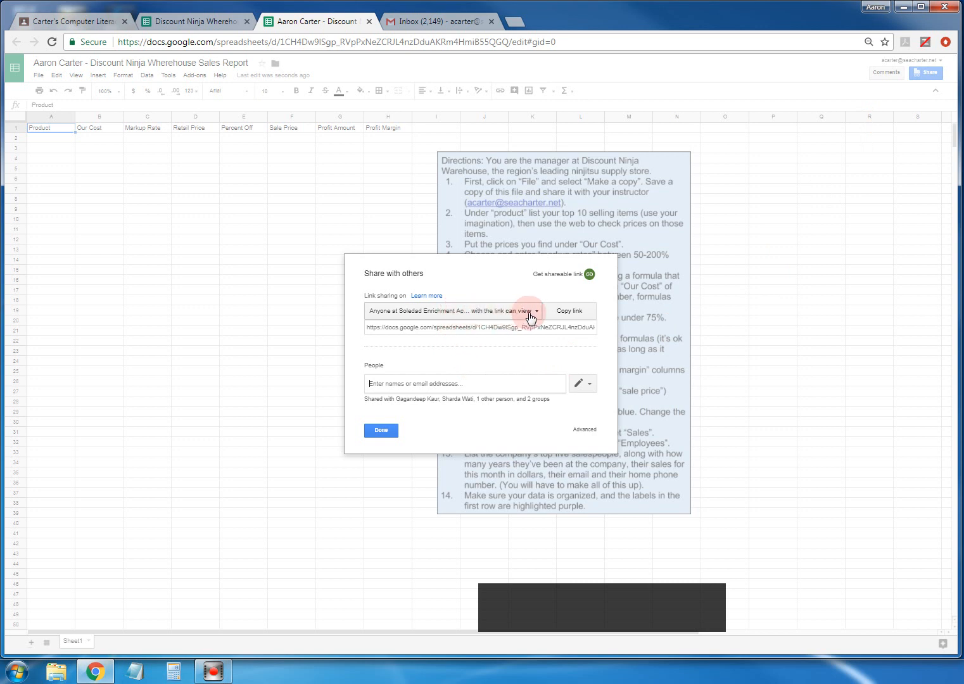
left_click(431, 385)
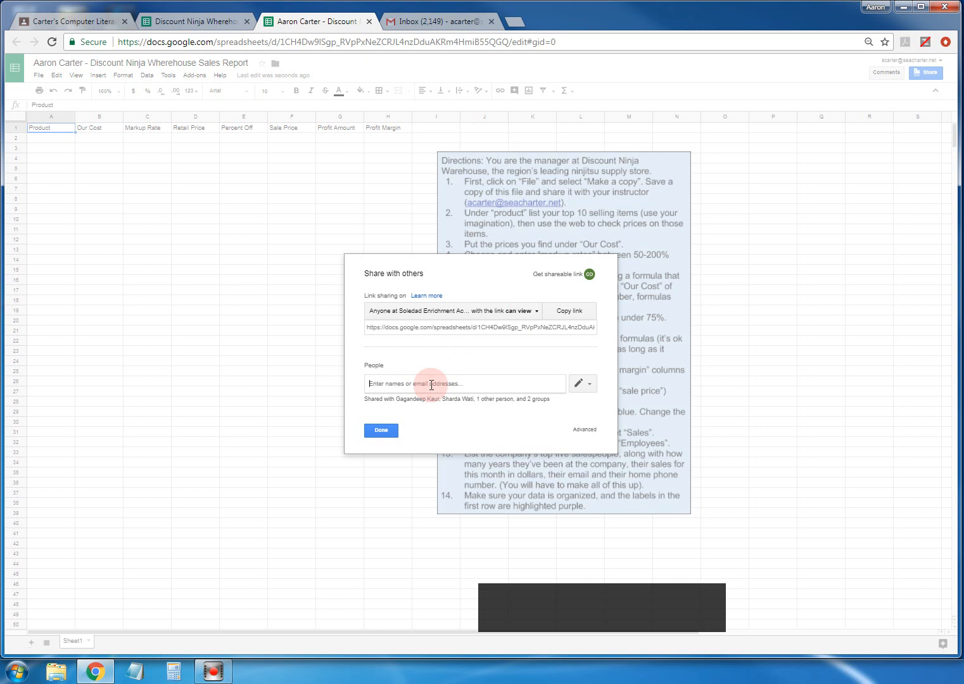
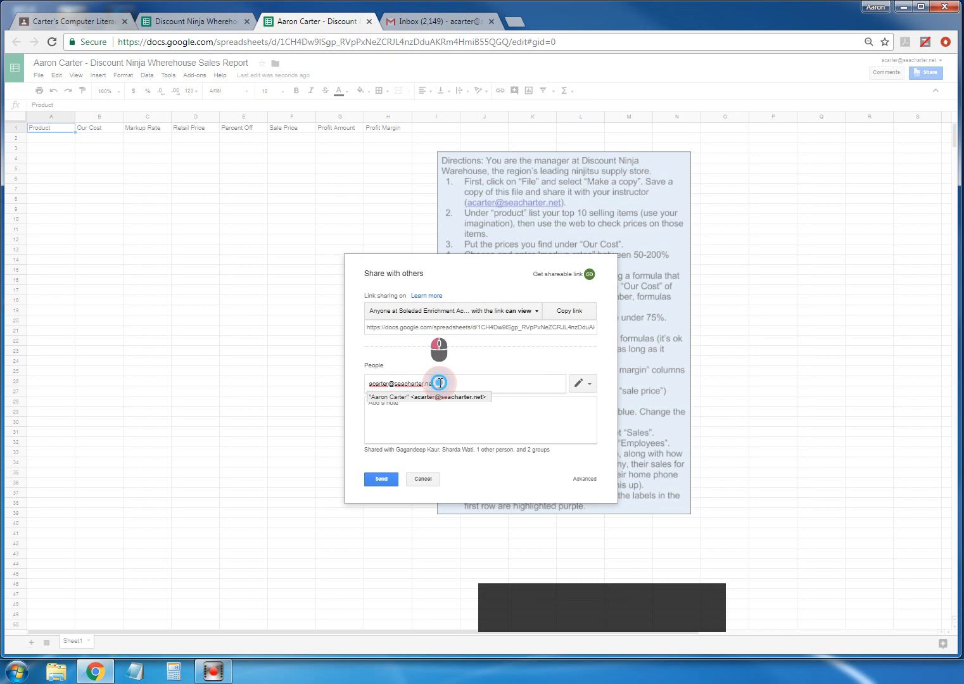
left_click(587, 385)
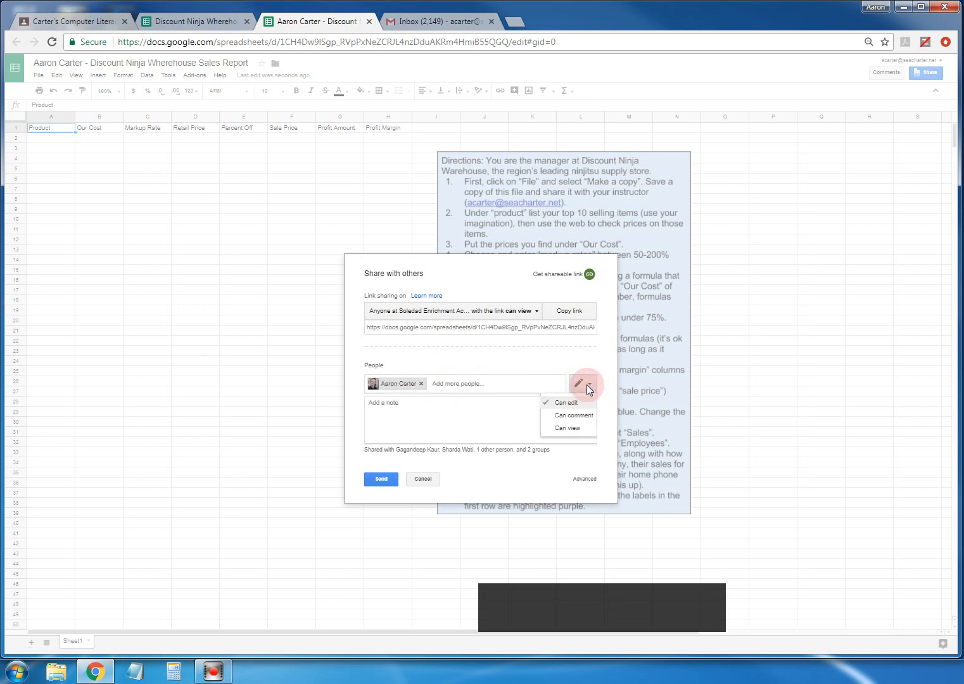
left_click(567, 428)
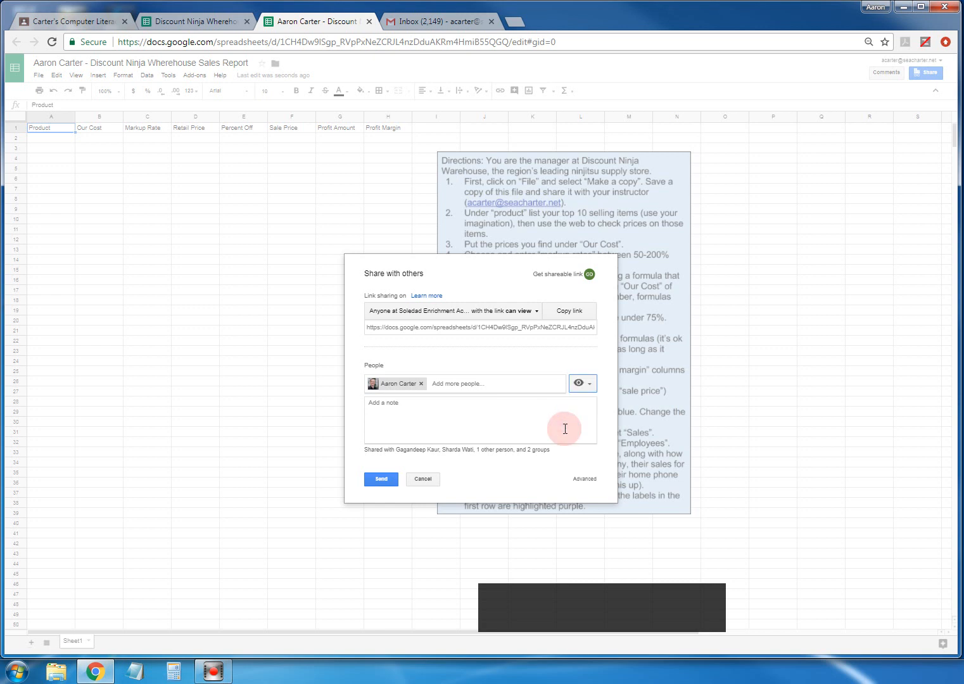
left_click(585, 383)
left_click(563, 400)
left_click(380, 481)
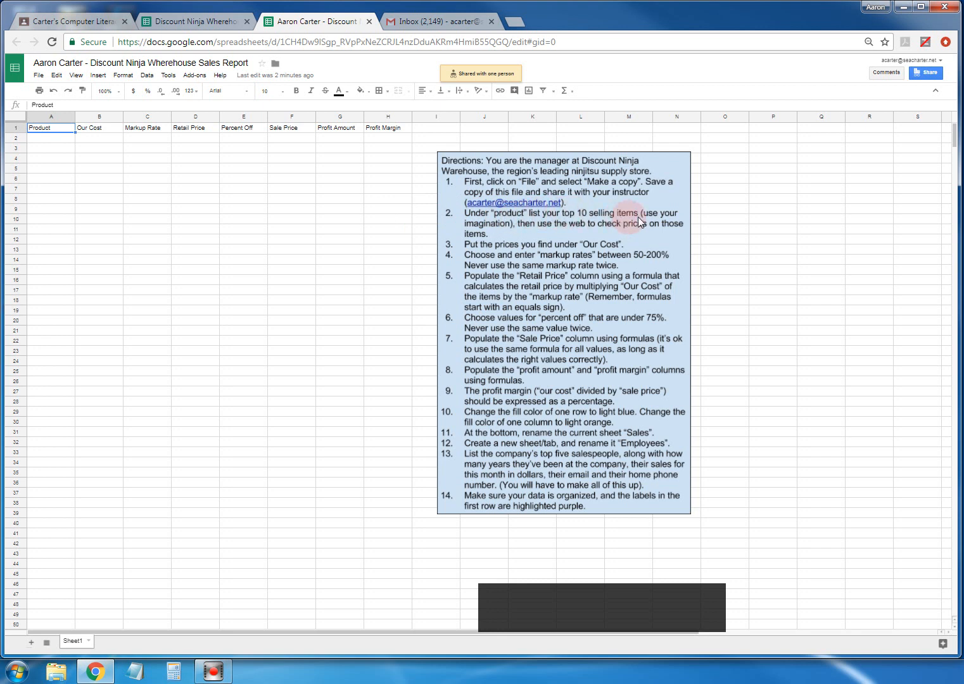
- Enter Nunchuks, Bo staff and Psi-shuriken in A2–A4, then open a new browser tab
left_click(37, 138)
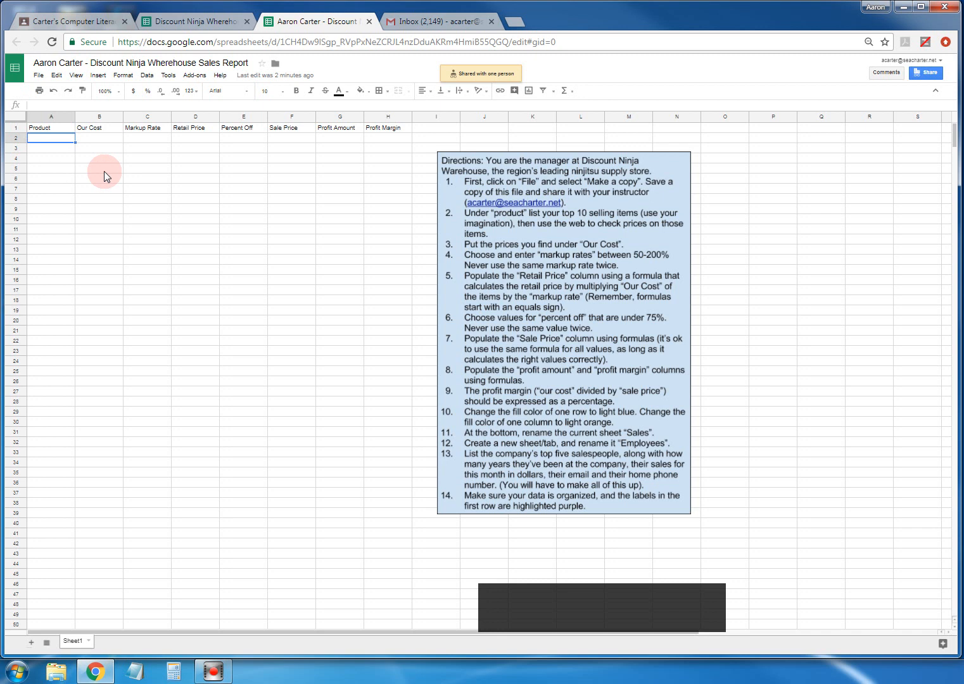
type("Nn")
type("nchuks")
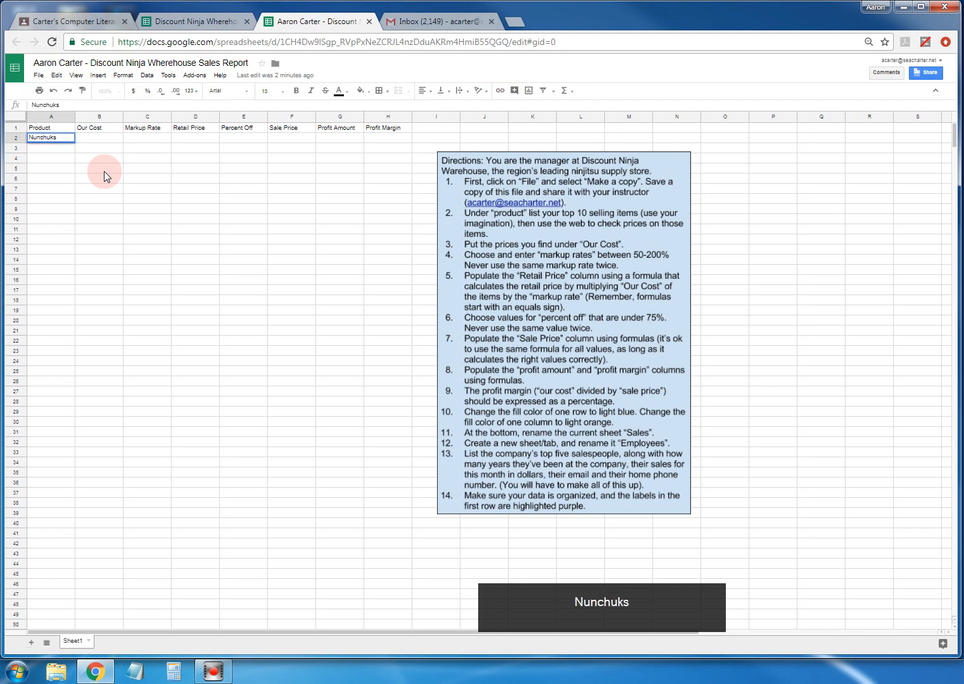
left_click(54, 149)
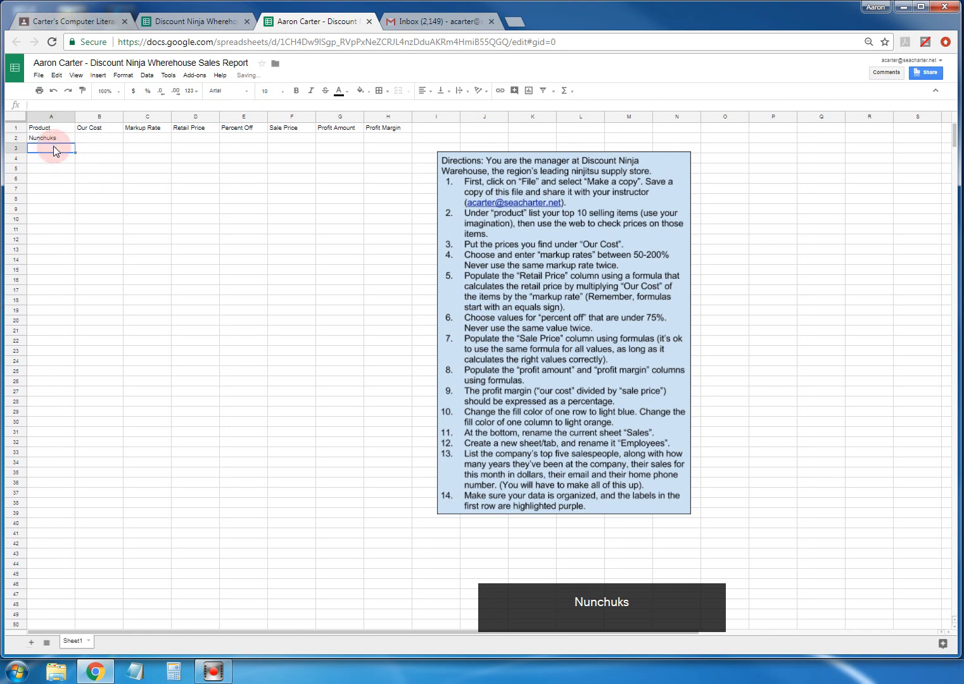
type("Bo staff")
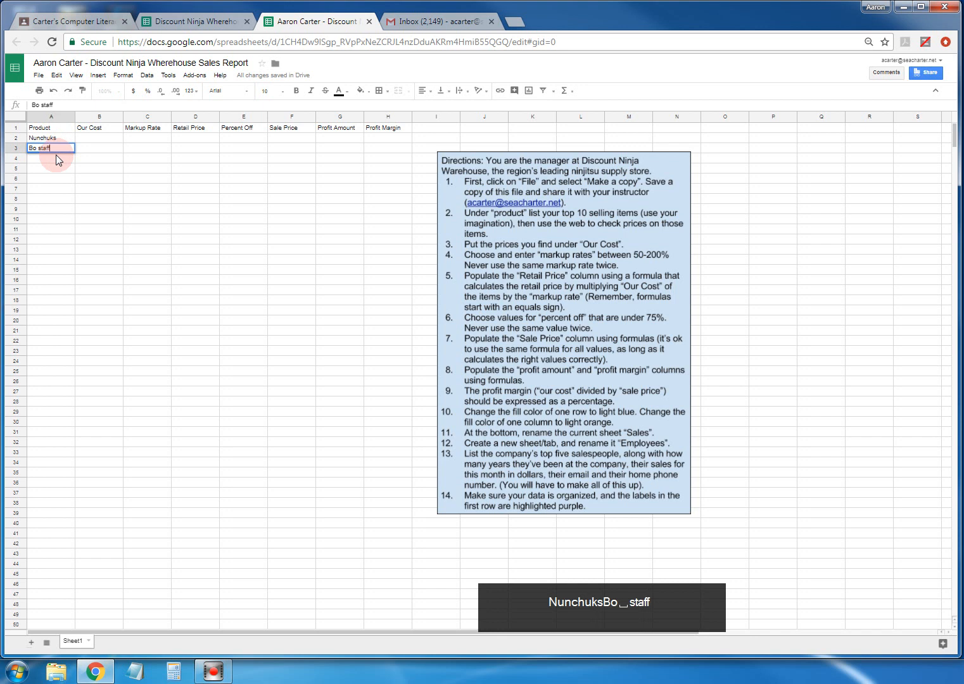
left_click(57, 158)
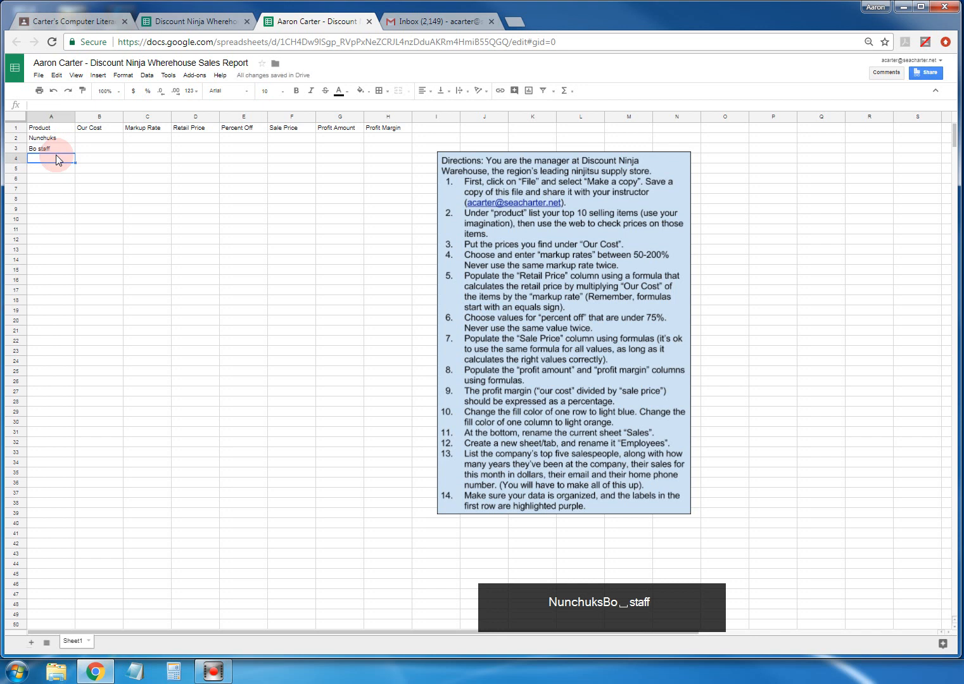
type("P")
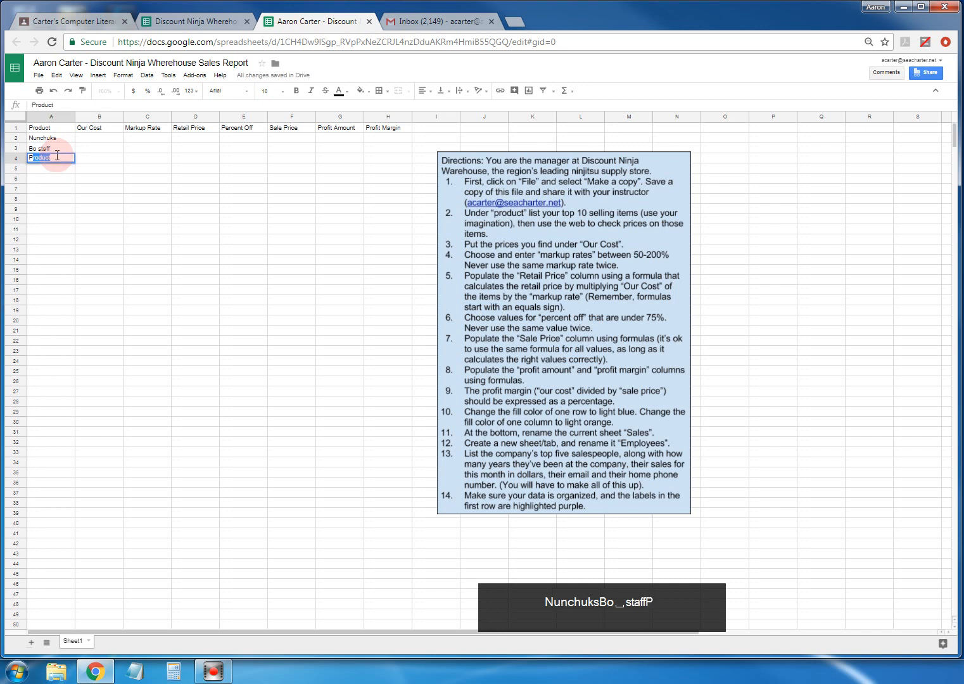
key("BackSpace")
key("BackSpace")
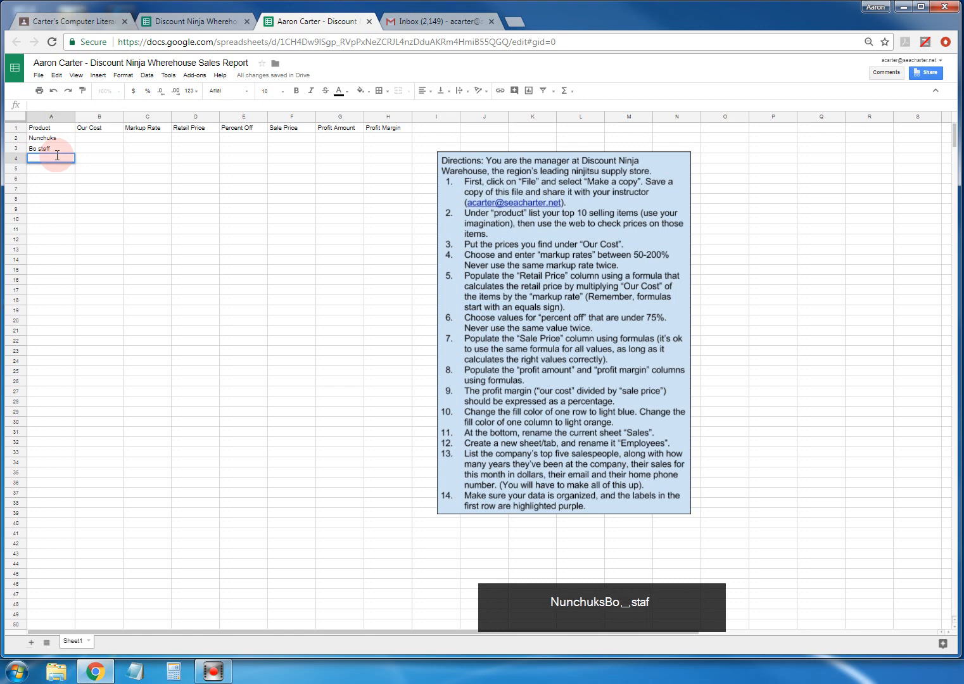
type("Psi-shuriken")
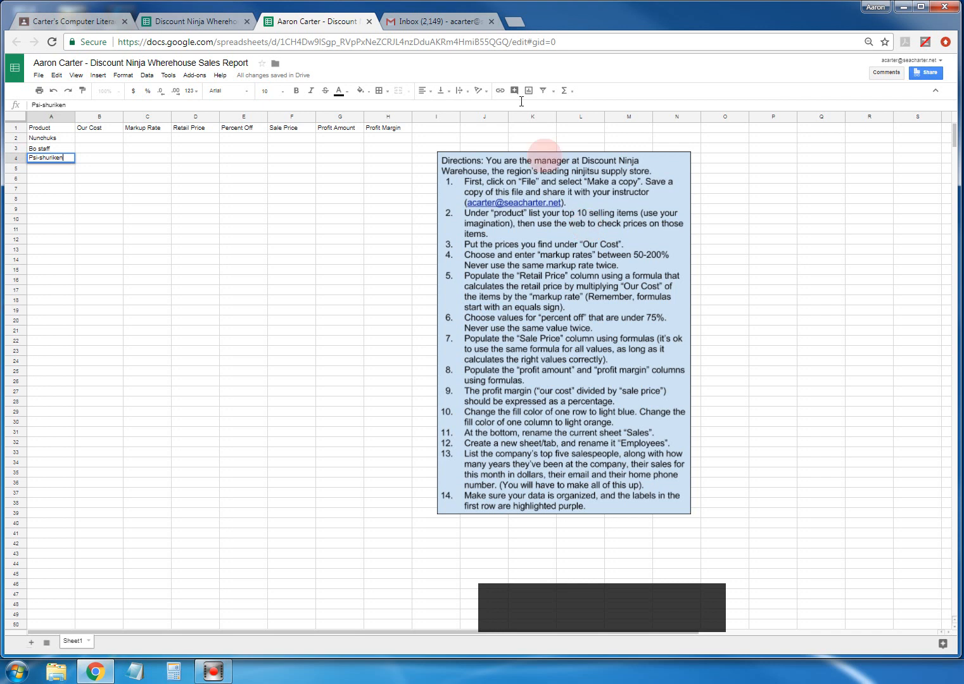
left_click(518, 25)
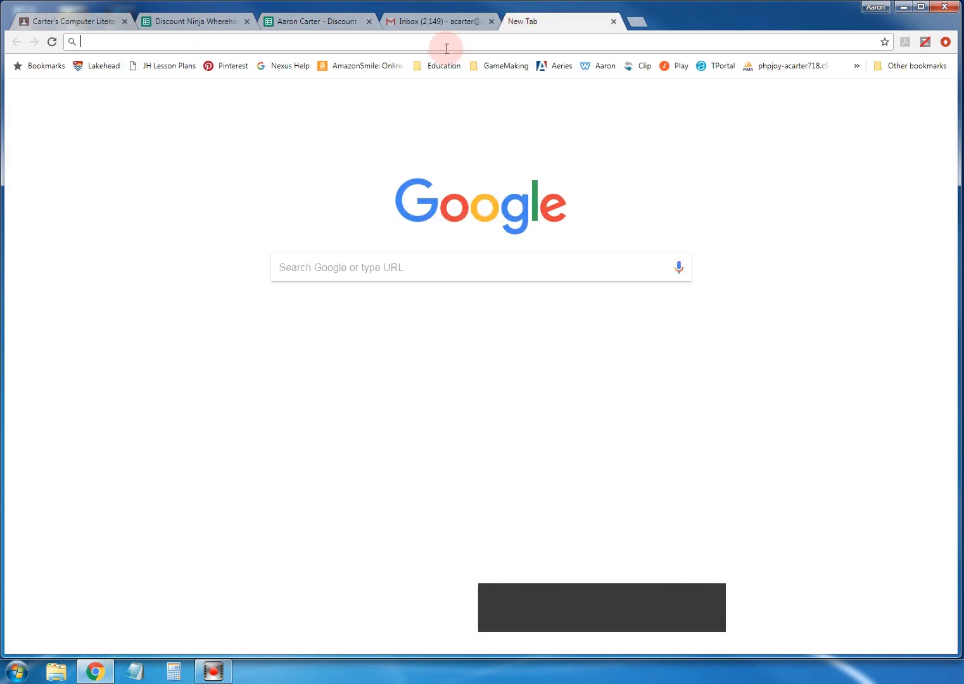
- Search Google for 'bo staff' and check prices on Amazon's Bo Staffs listing
left_click(373, 260)
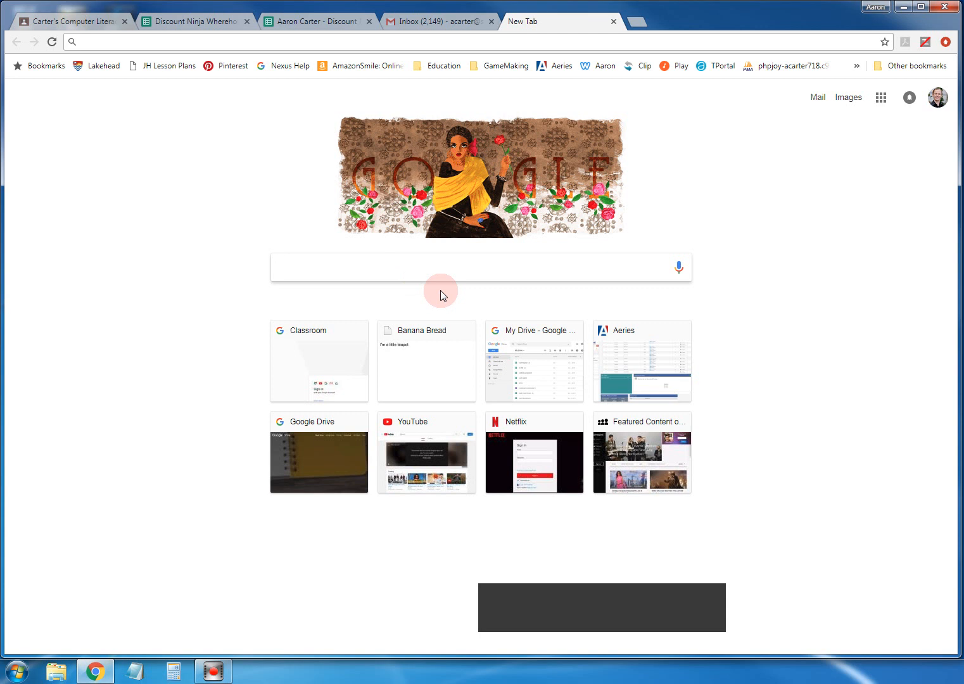
type("bo staff")
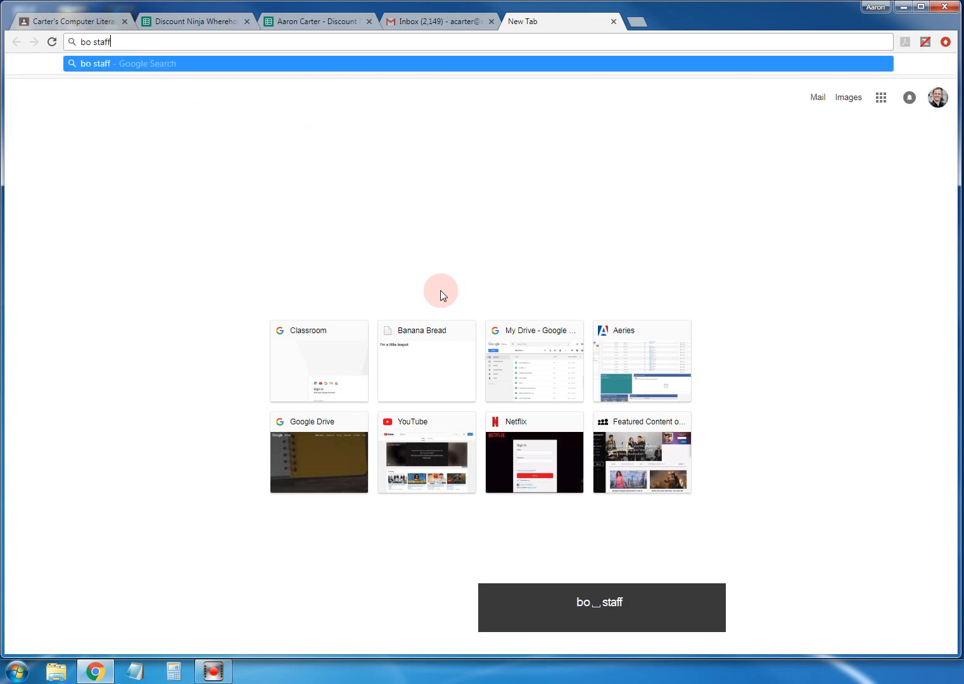
key("Return")
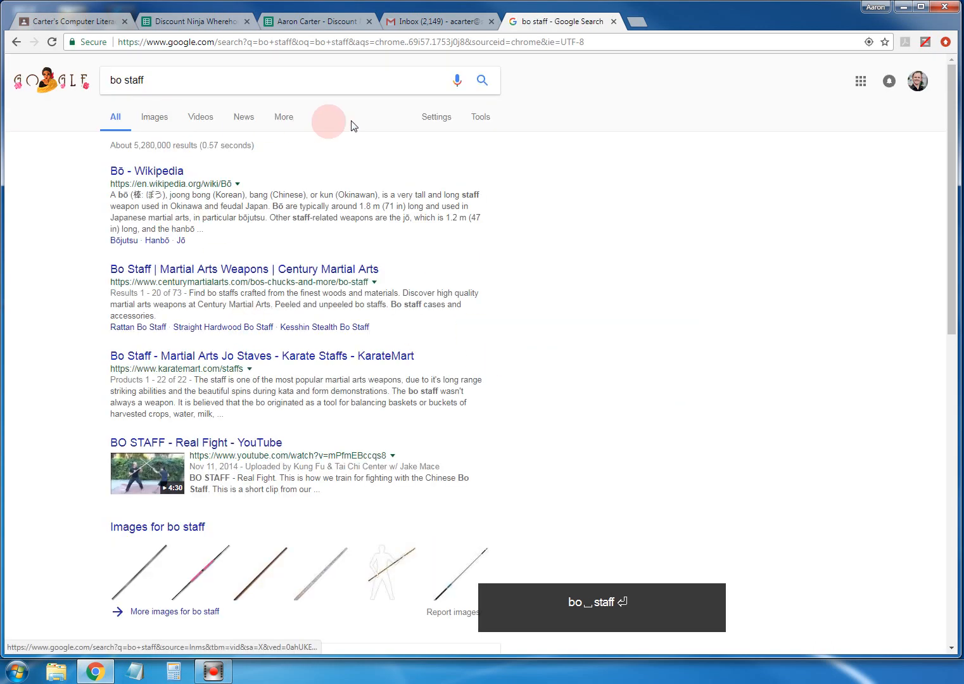
scroll(309, 290, "down", 7)
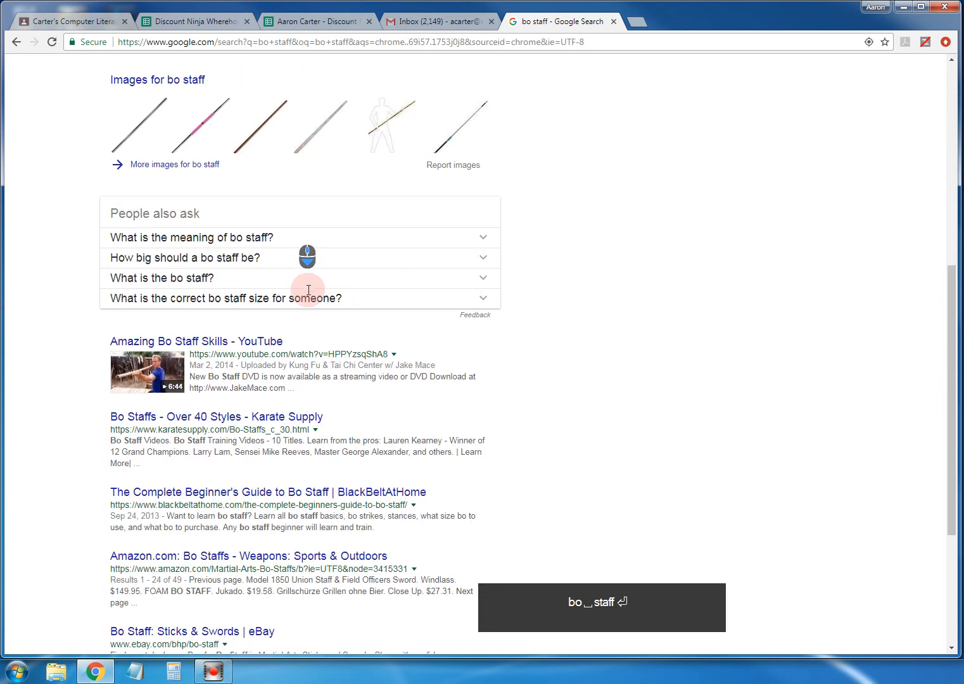
scroll(308, 290, "down", 4)
left_click(203, 326)
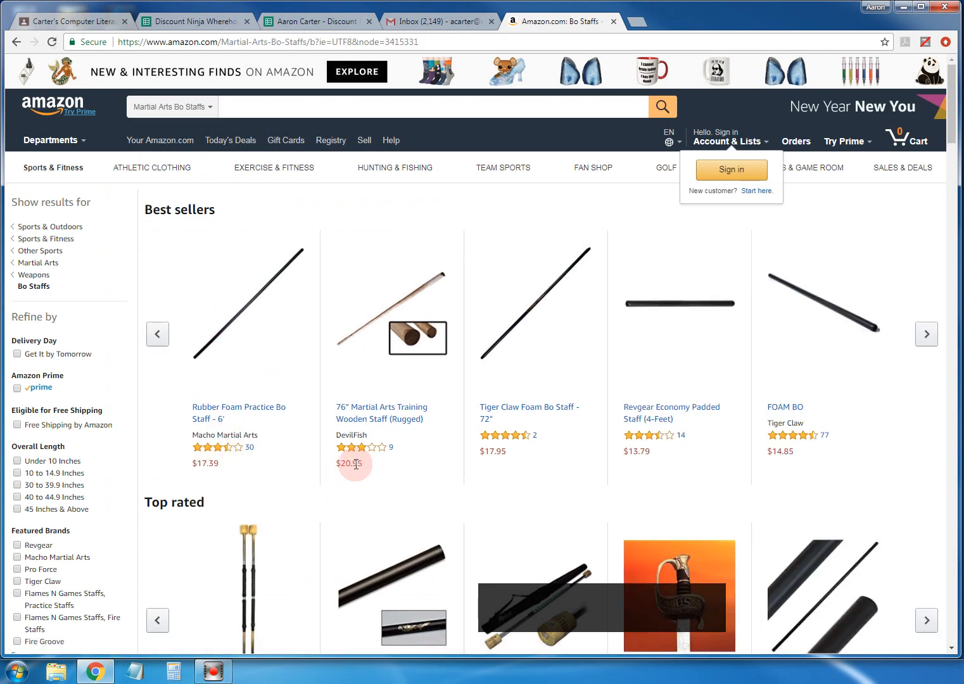
left_click(166, 24)
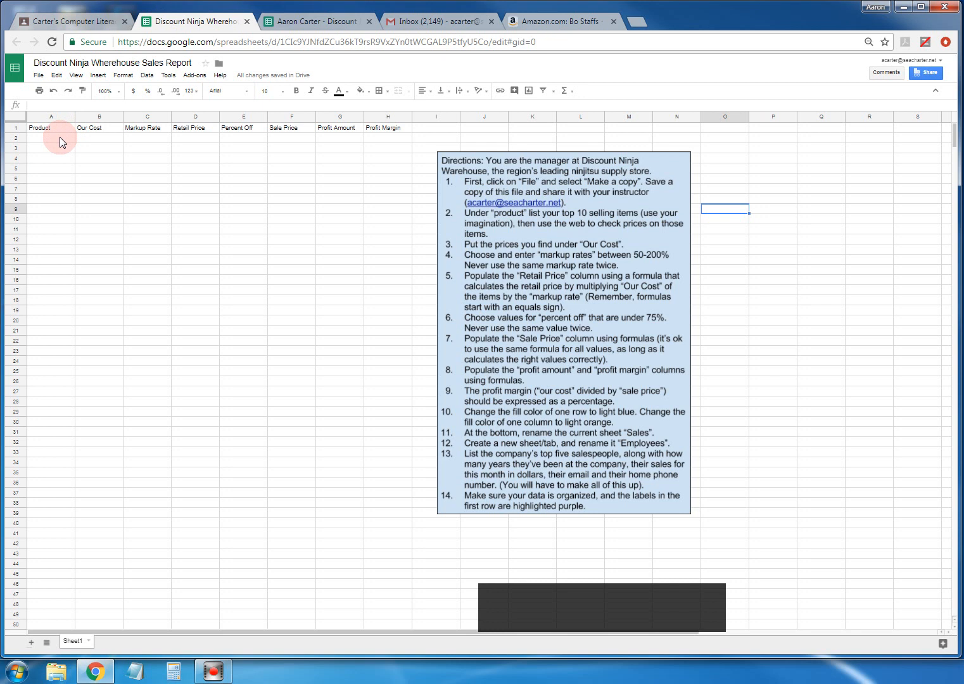
- Close the original template and enter 20.95 as Bo staff's Our Cost in B3
left_click(292, 22)
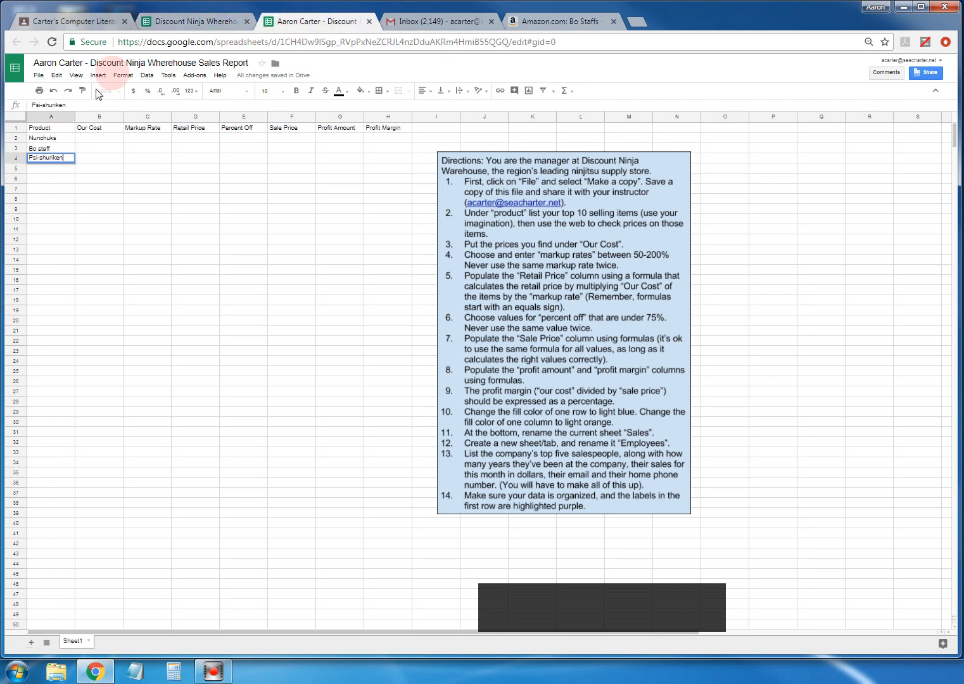
left_click(248, 22)
left_click(86, 147)
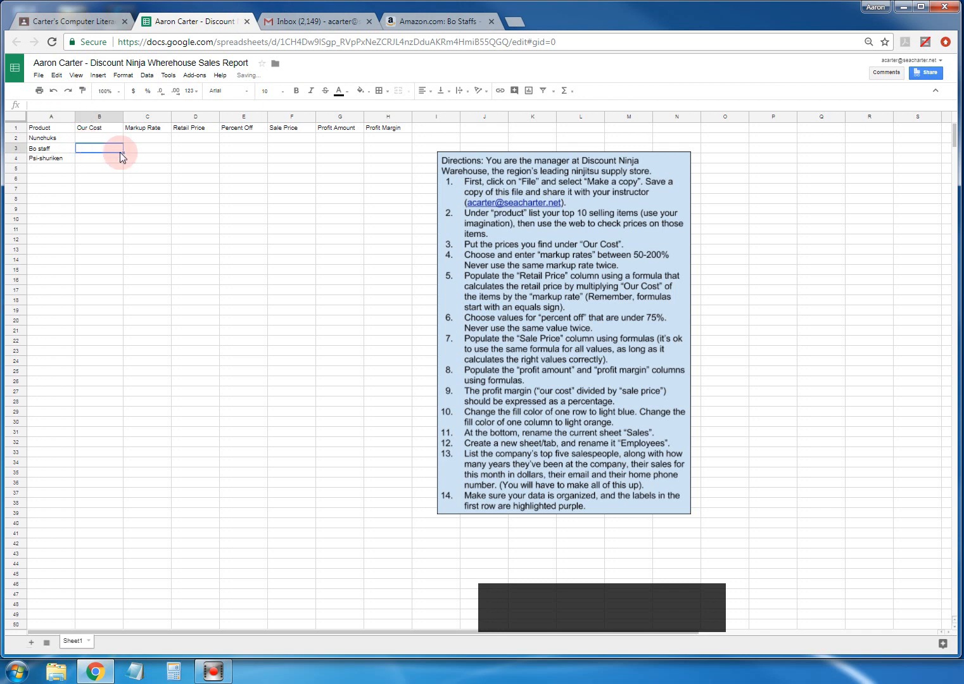
type("20.")
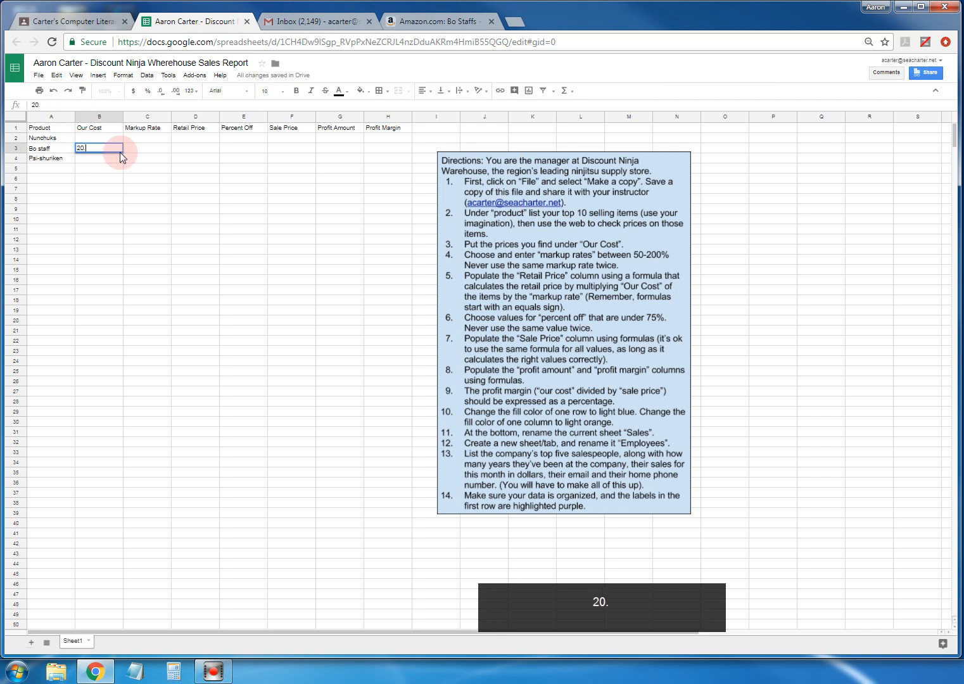
type("95")
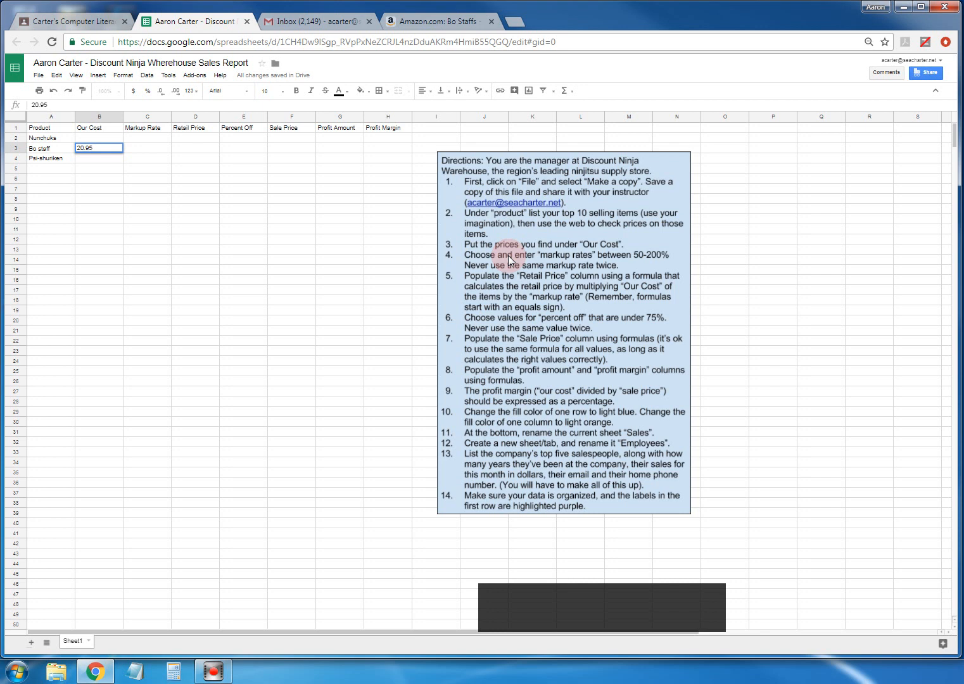
left_click(144, 148)
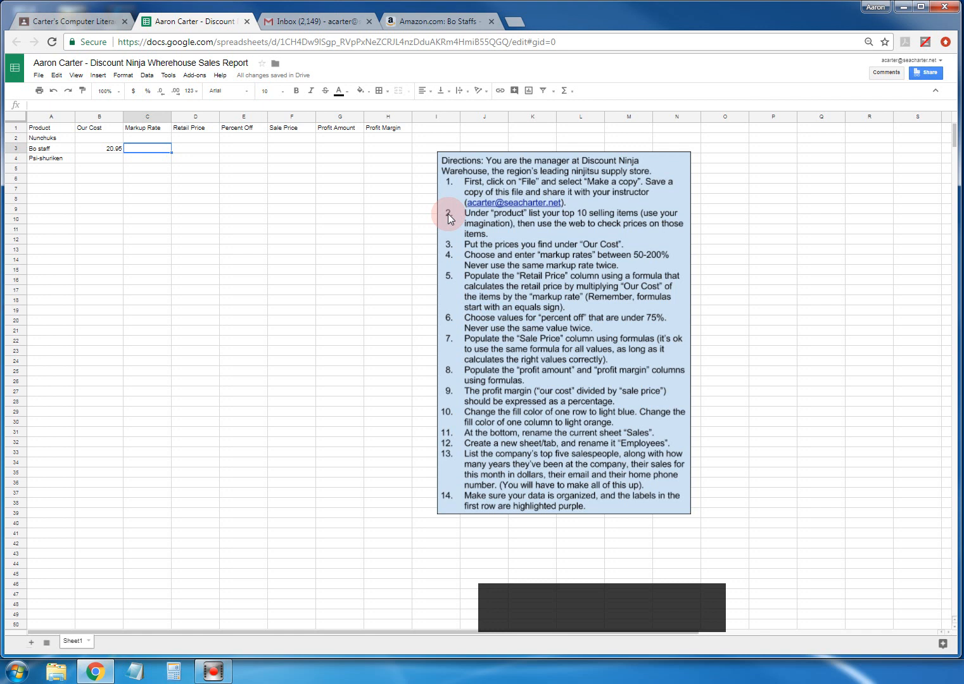
- Replace a typed 100 with 1 as Bo staff's markup rate in C3
type("100")
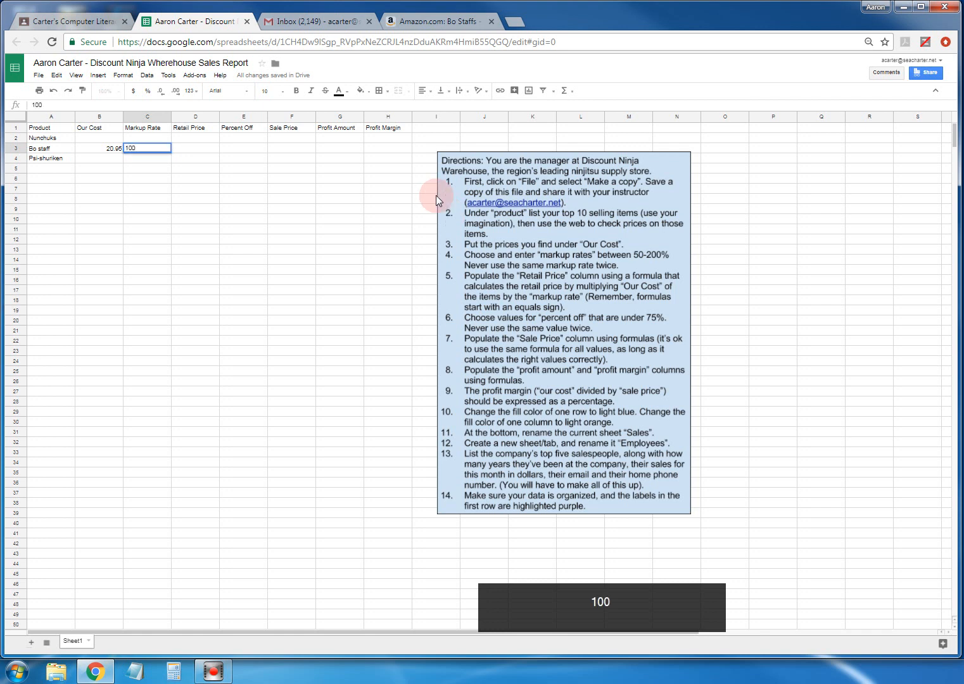
left_click(149, 147)
double_click(150, 147)
type("1")
left_click(203, 150)
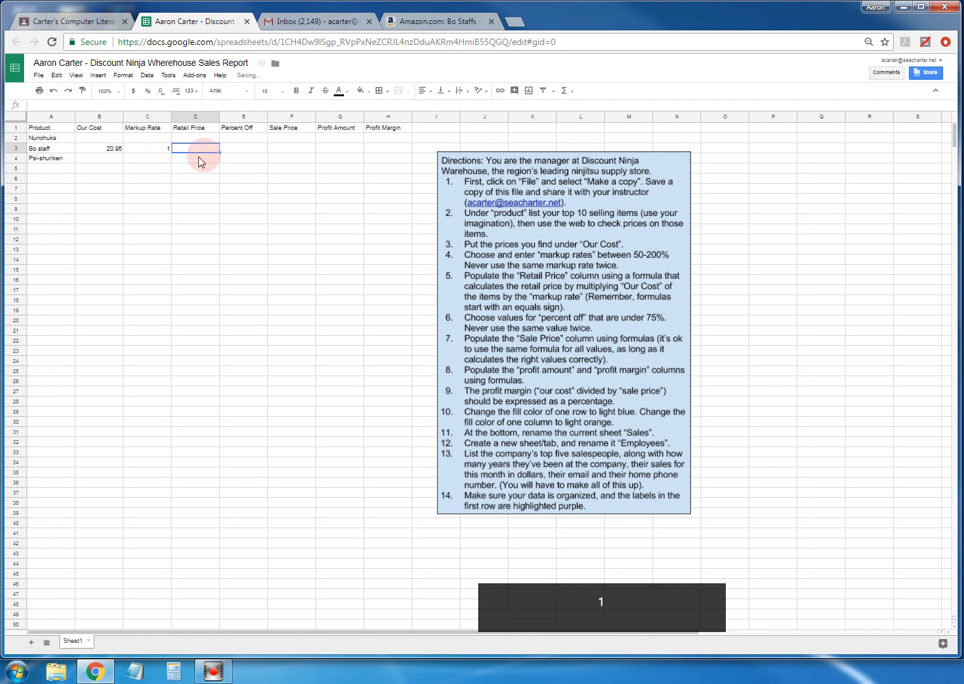
- Try markup rates 0.5 and 2 in C3, then set it back to 1
left_click(159, 149)
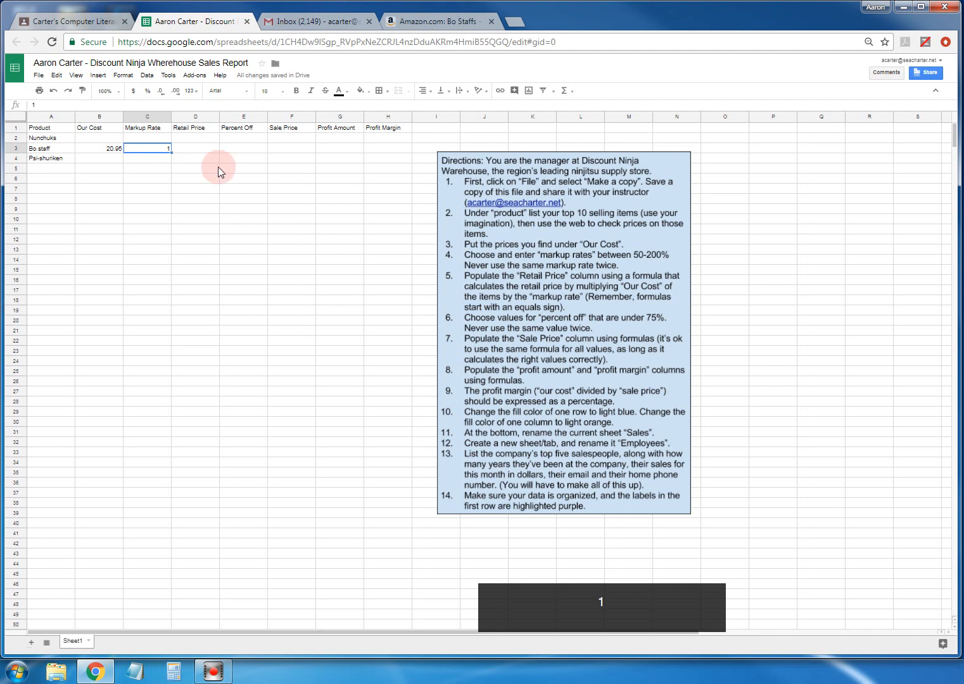
type(".5")
key("Return")
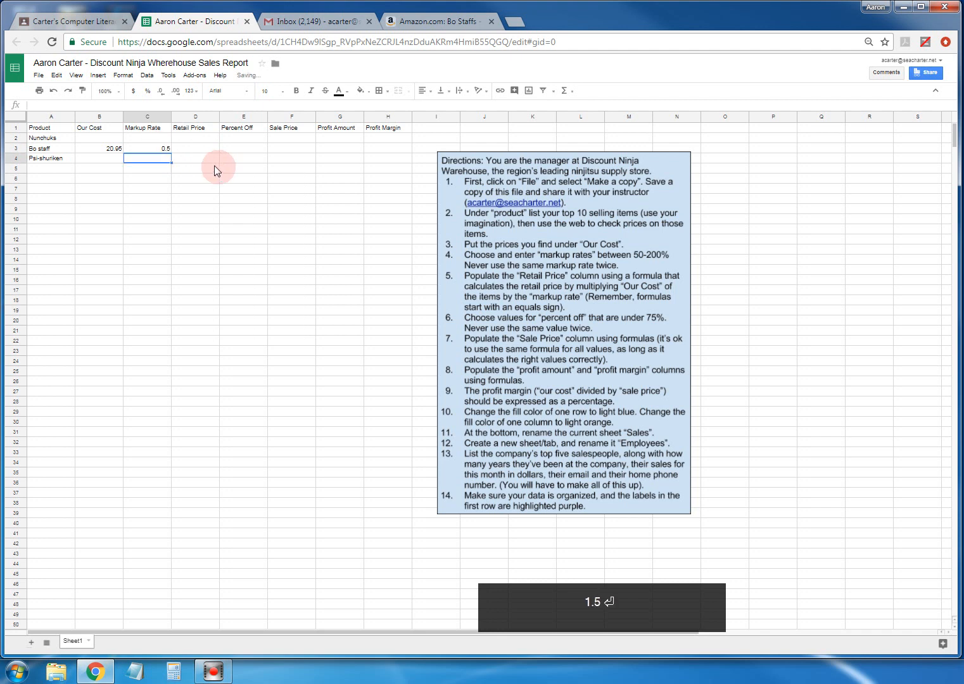
left_click(166, 149)
key("Delete")
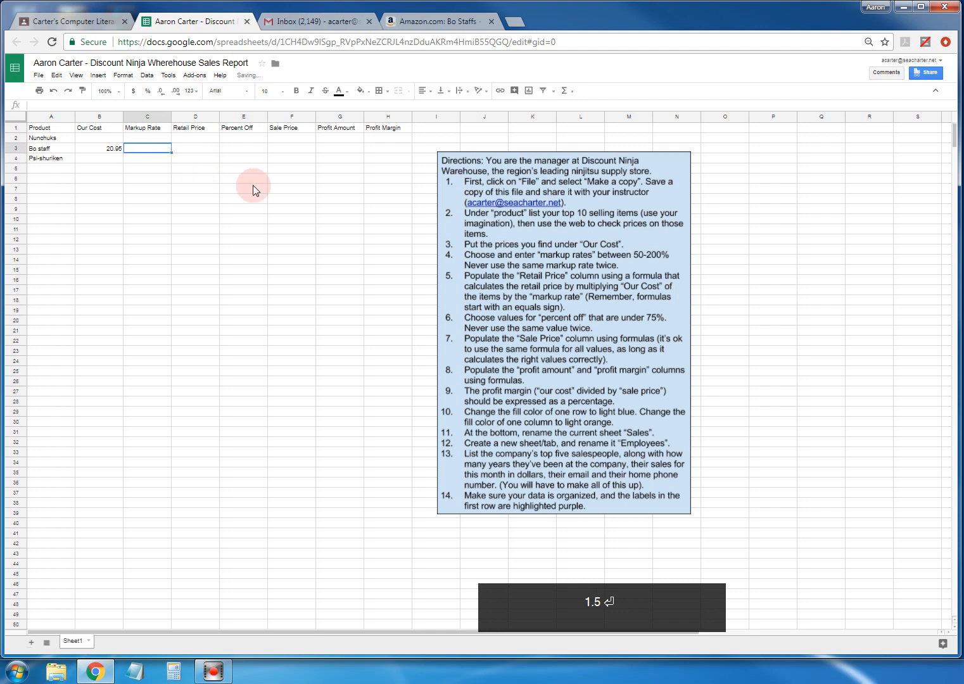
type("2")
key("Return")
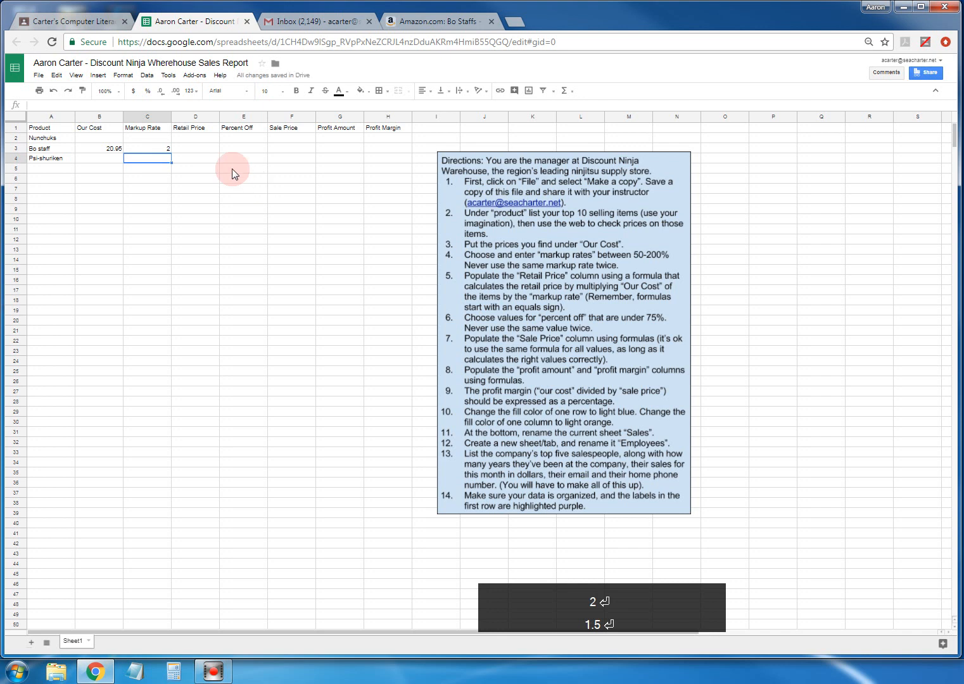
left_click(160, 149)
type("1")
left_click(190, 148)
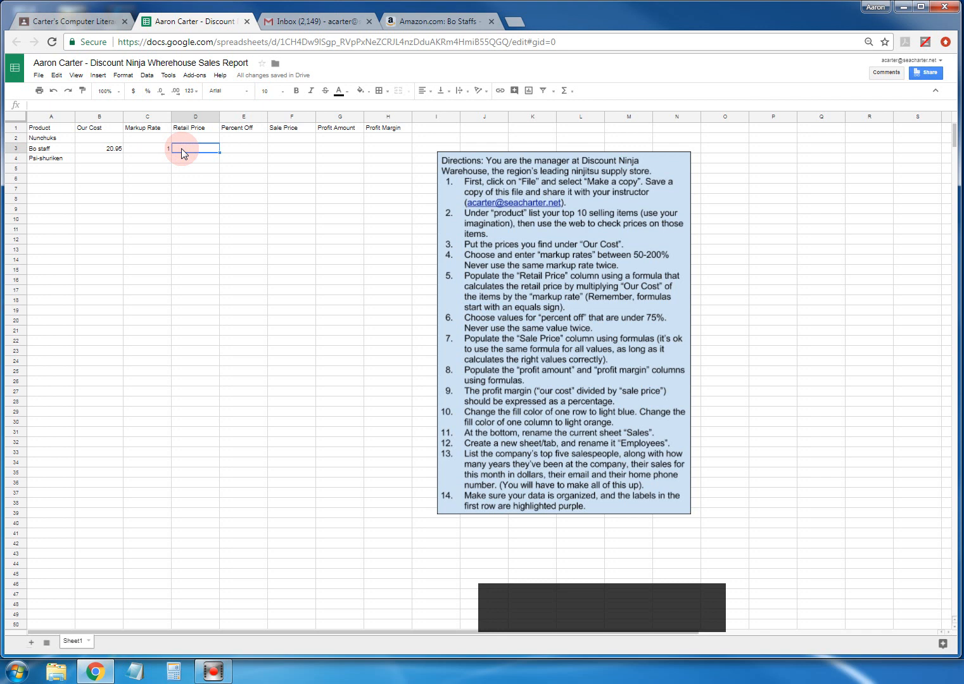
- Attempt a D3 formula using [our cost]*[Markup rate]+[our cost], trimming it back to '='
type("=")
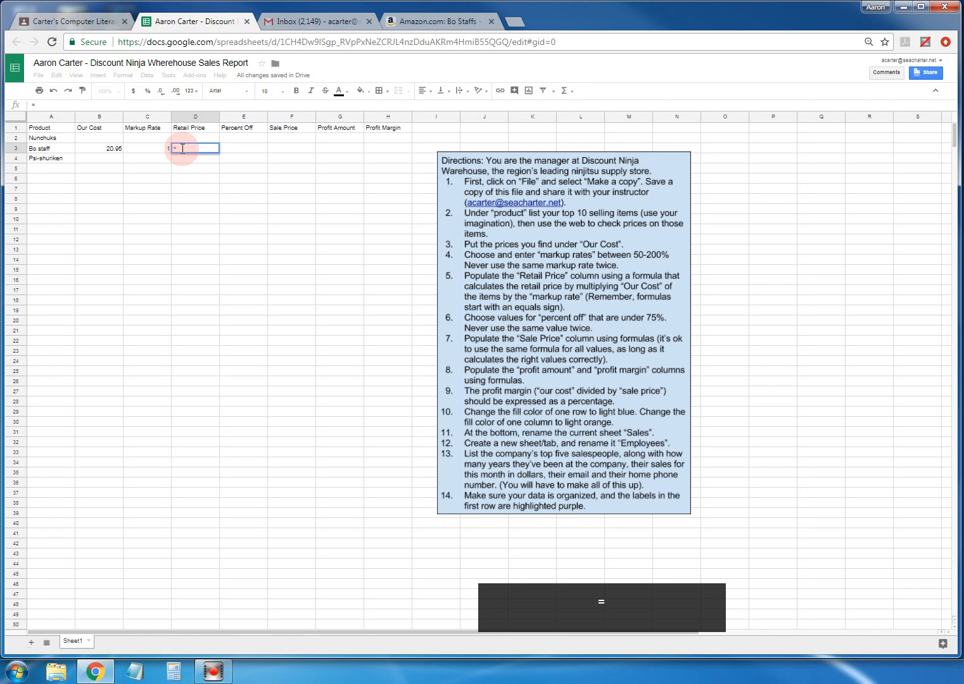
type("[our")
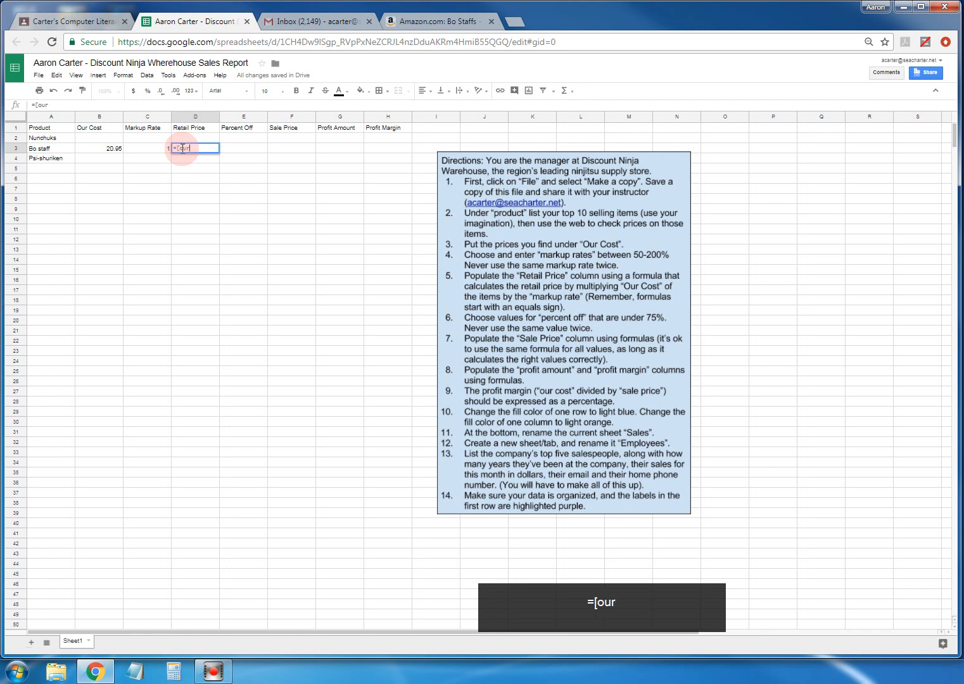
type(" cost]")
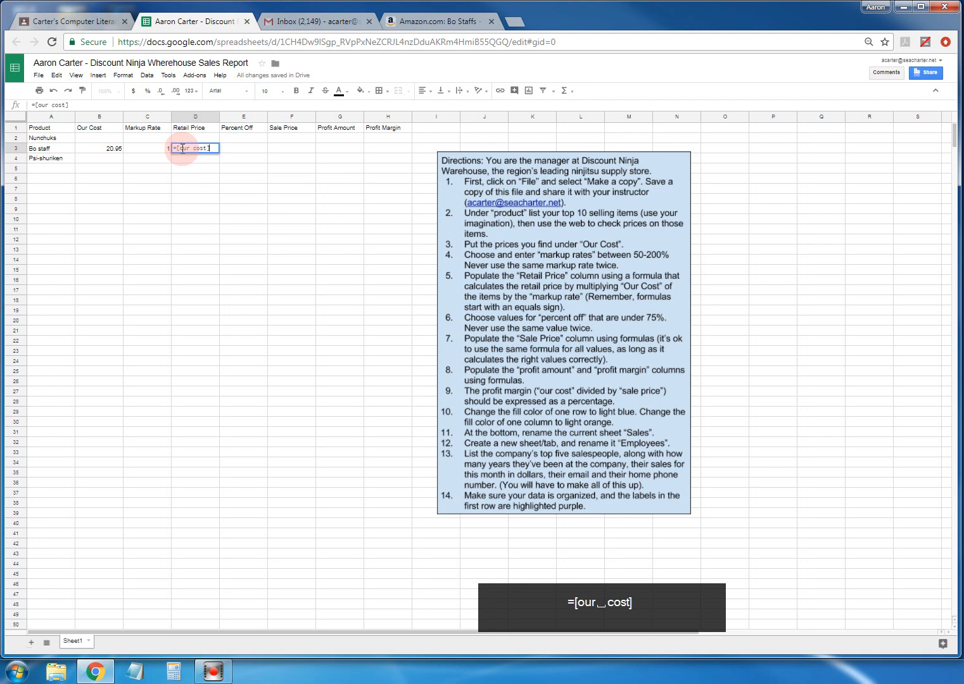
type("*")
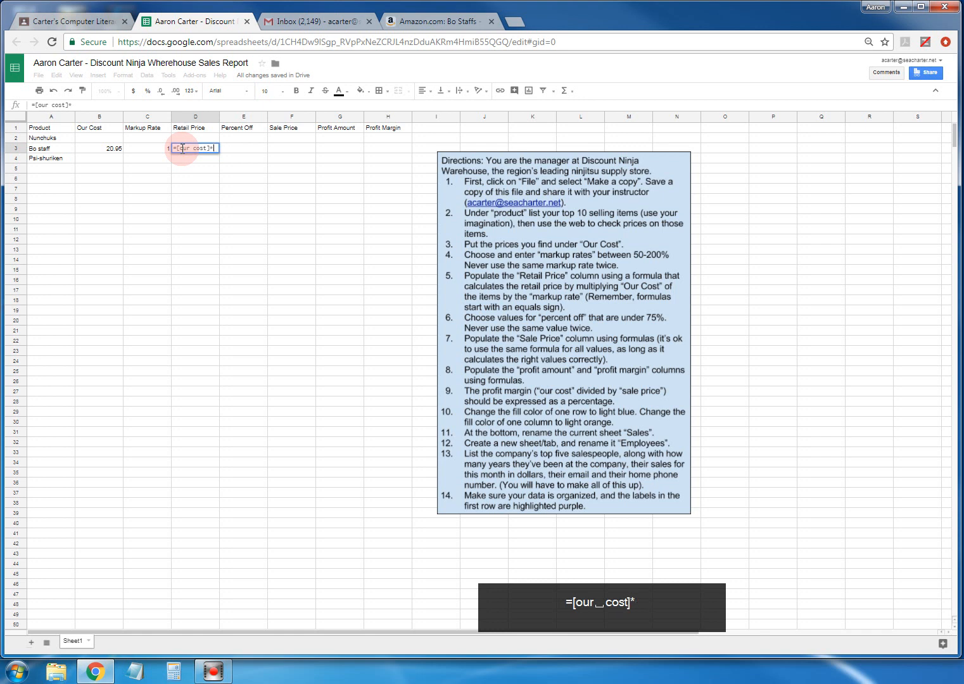
type("[")
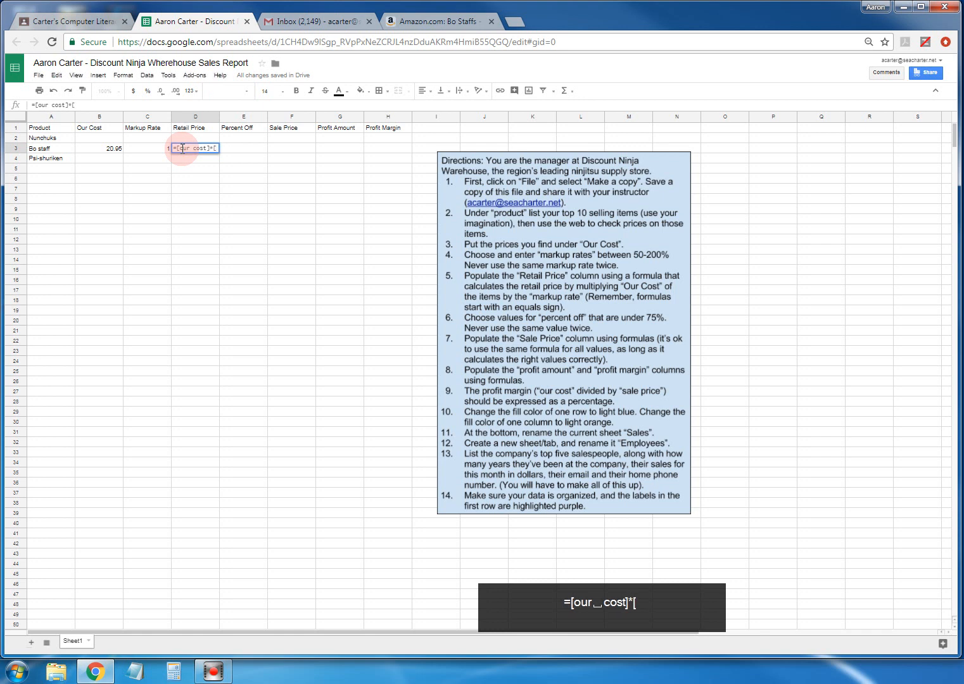
type("Mar")
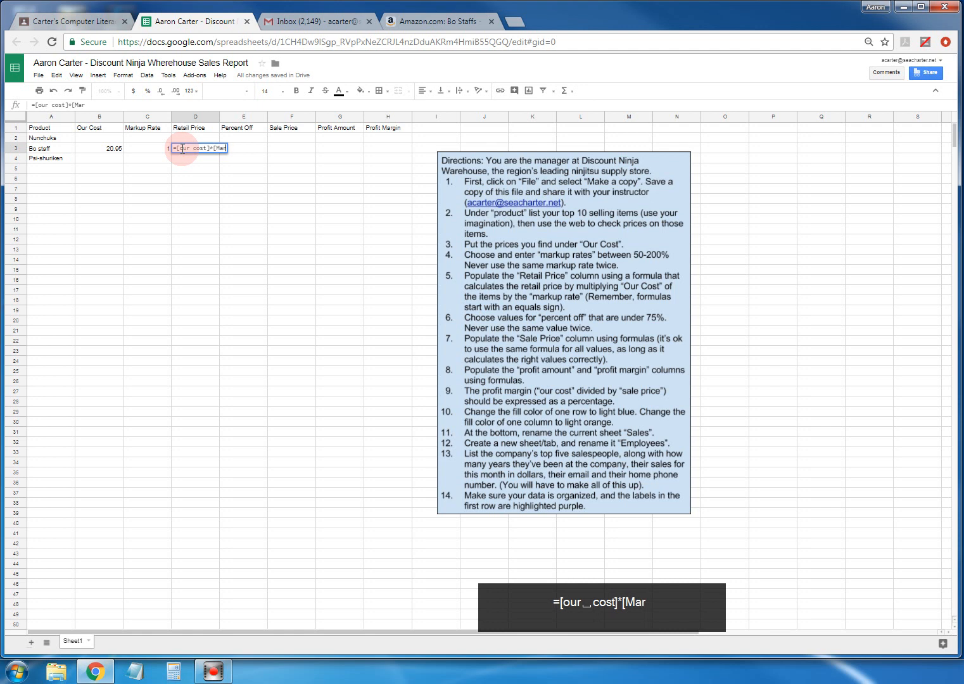
type("kup rate")
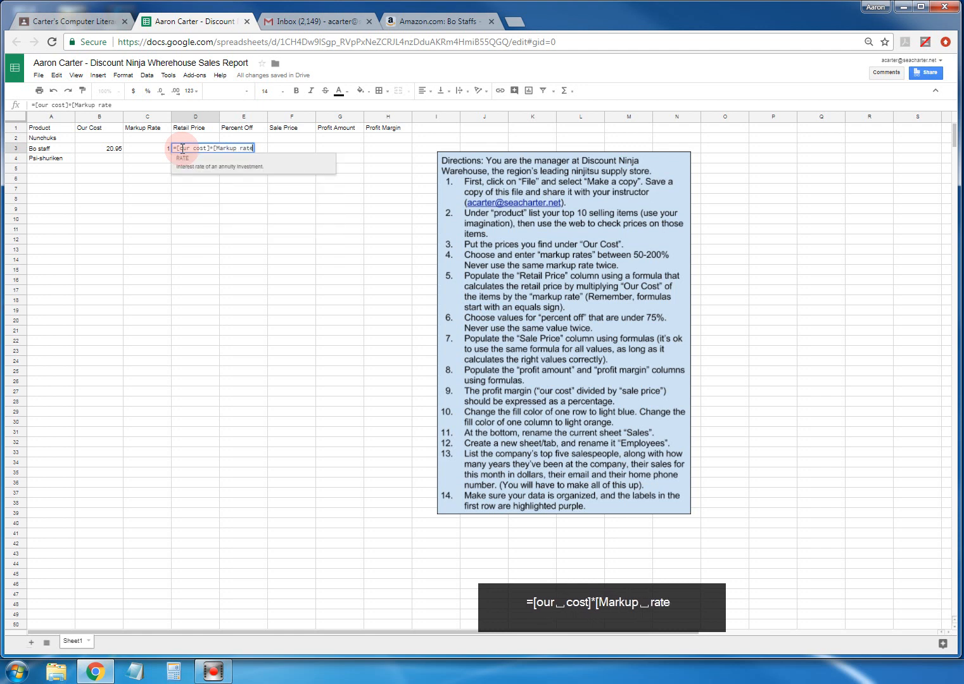
type("]")
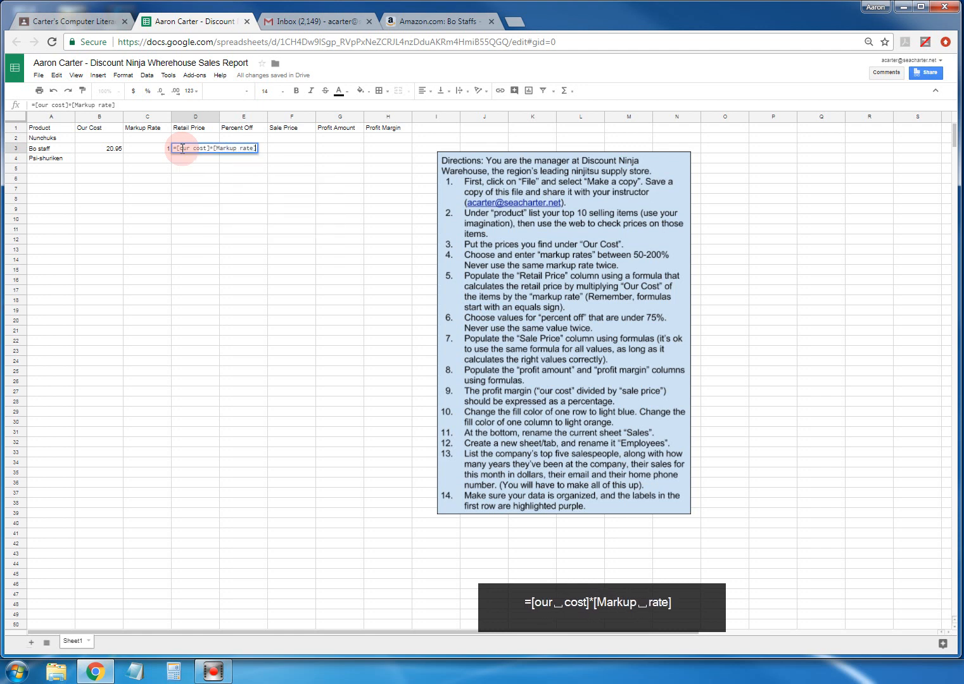
type("+our")
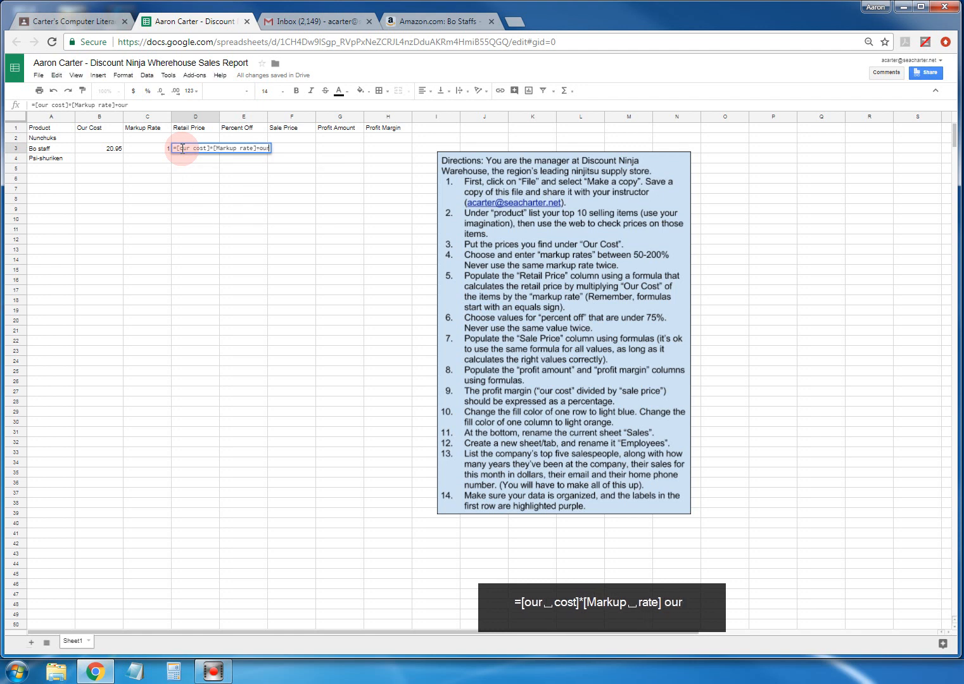
key("BackSpace")
key("BackSpace")
key("BackSpace")
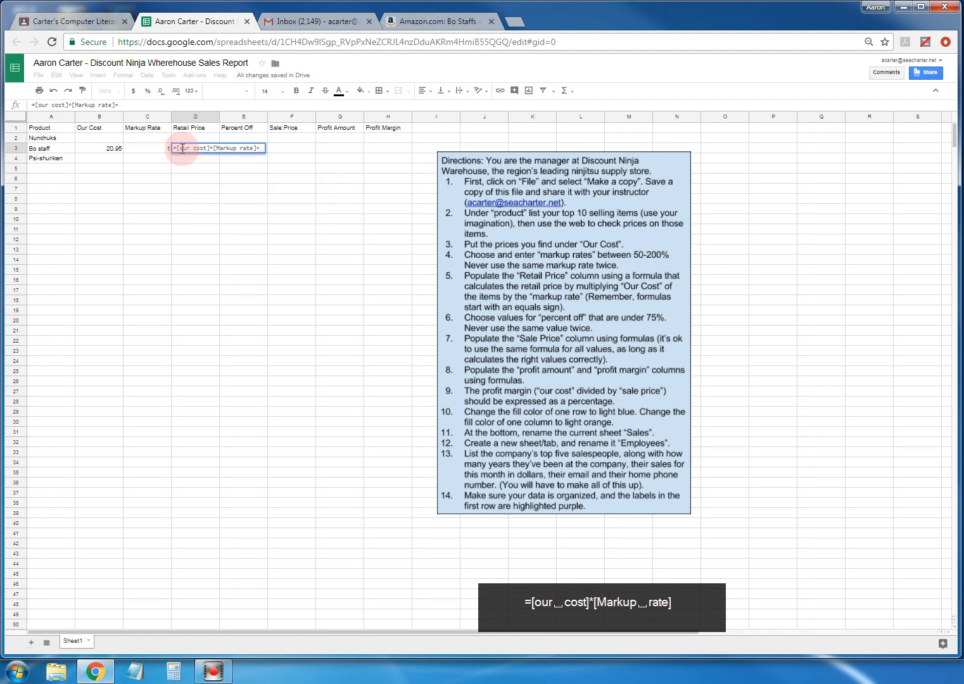
type("[our os")
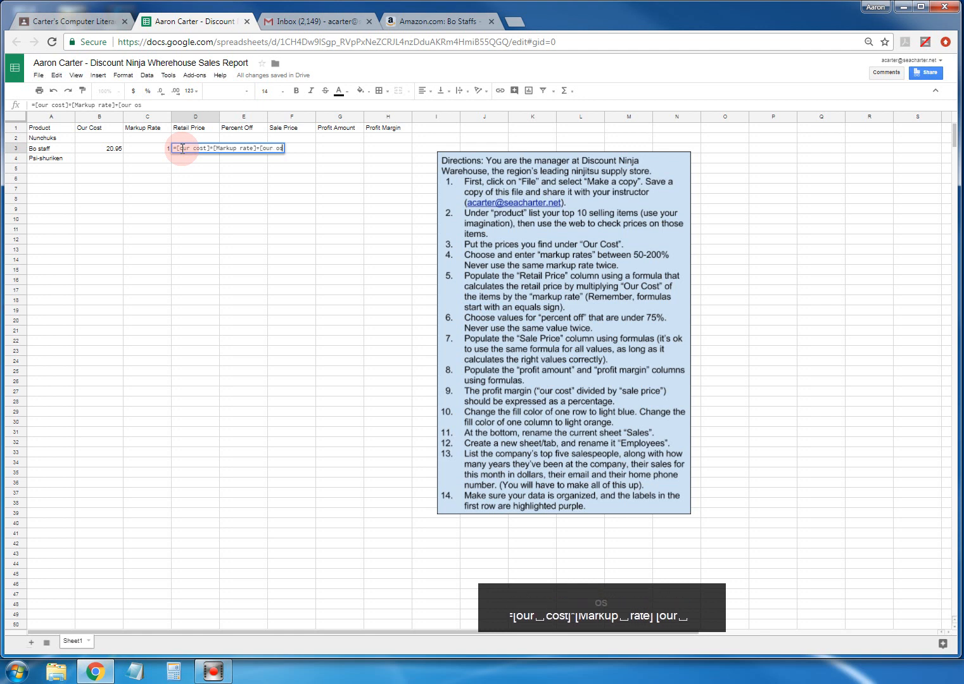
key("BackSpace")
key("BackSpace")
type("cost")
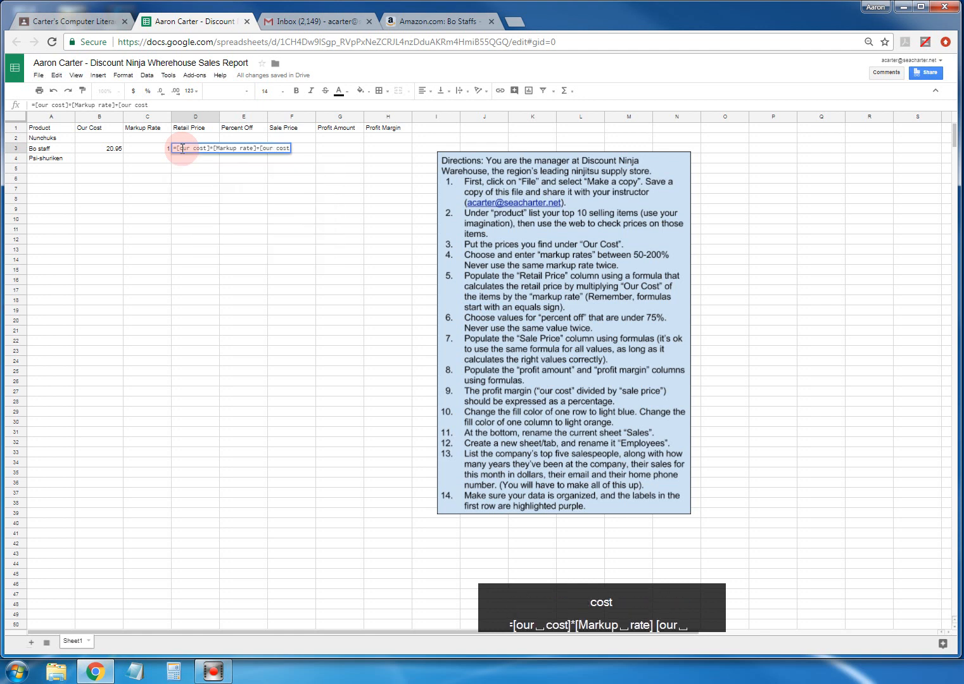
type("]")
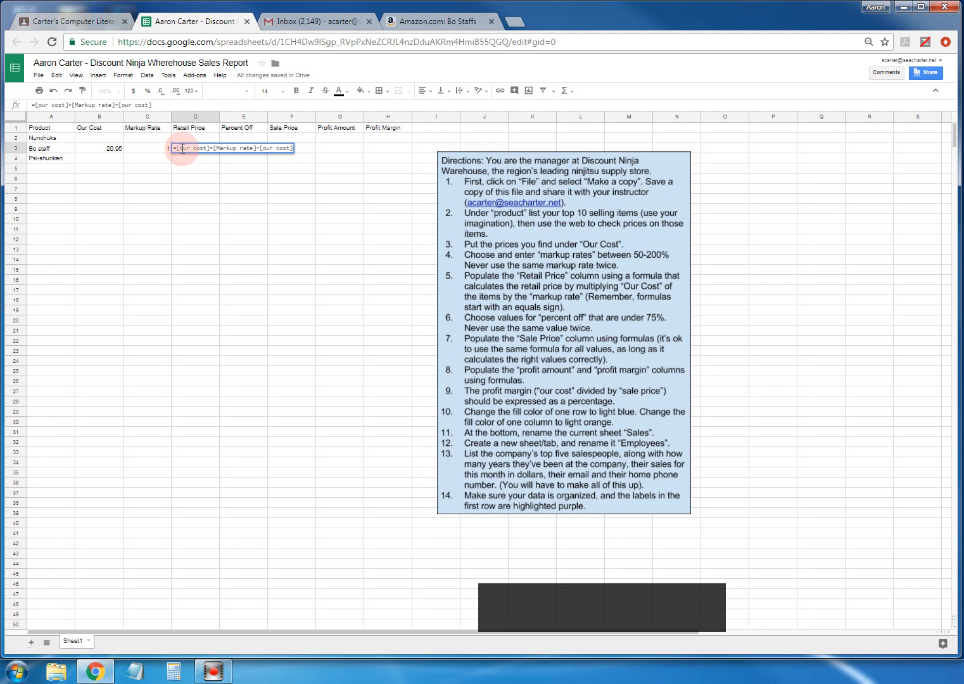
key("BackSpace")
key("BackSpace")
key("BackSpace")
key("BackSpace")
key("BackSpace")
key("BackSpace")
key("BackSpace")
key("BackSpace")
key("BackSpace")
key("BackSpace")
key("BackSpace")
key("BackSpace")
key("BackSpace")
key("BackSpace")
key("BackSpace")
key("BackSpace")
key("BackSpace")
key("BackSpace")
key("BackSpace")
key("BackSpace")
key("BackSpace")
key("BackSpace")
key("BackSpace")
key("BackSpace")
key("BackSpace")
key("BackSpace")
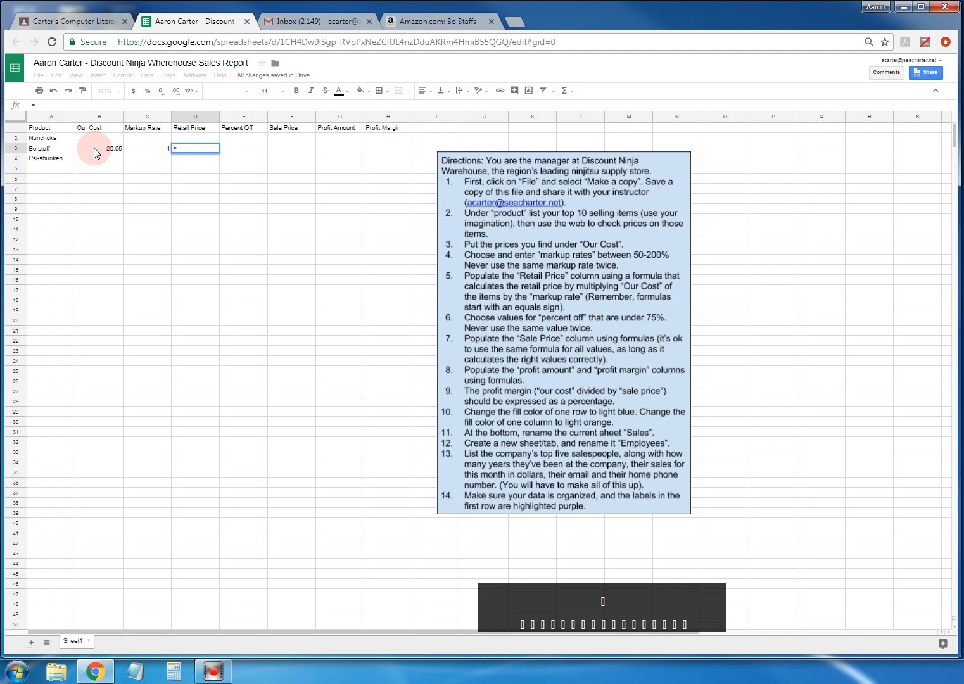
- Complete D3 as =b3*c3+b3, giving a Retail Price of 41.9
type("b3")
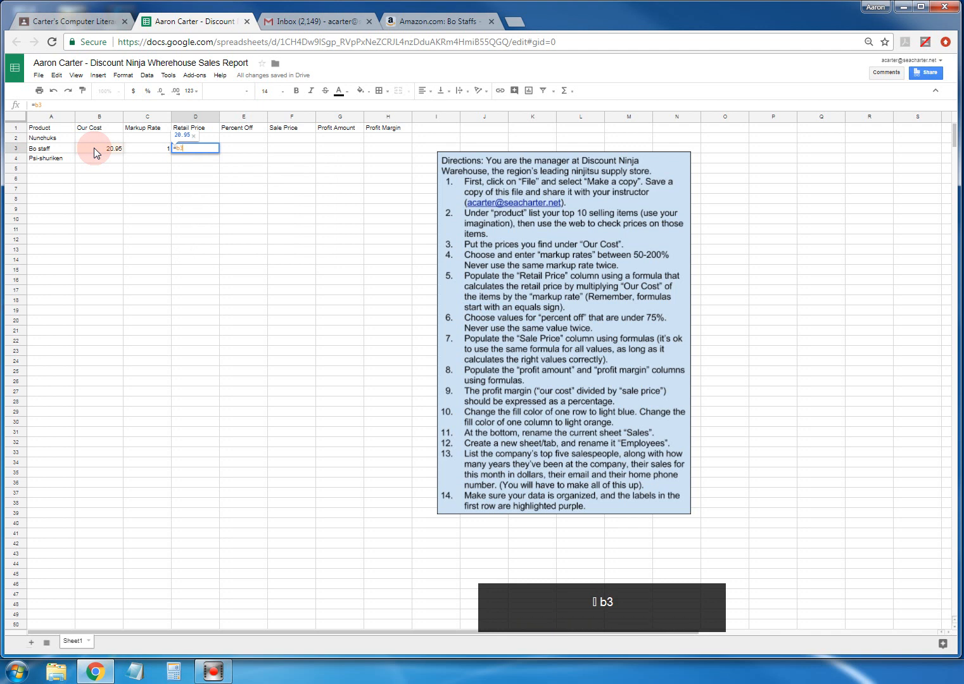
type("*")
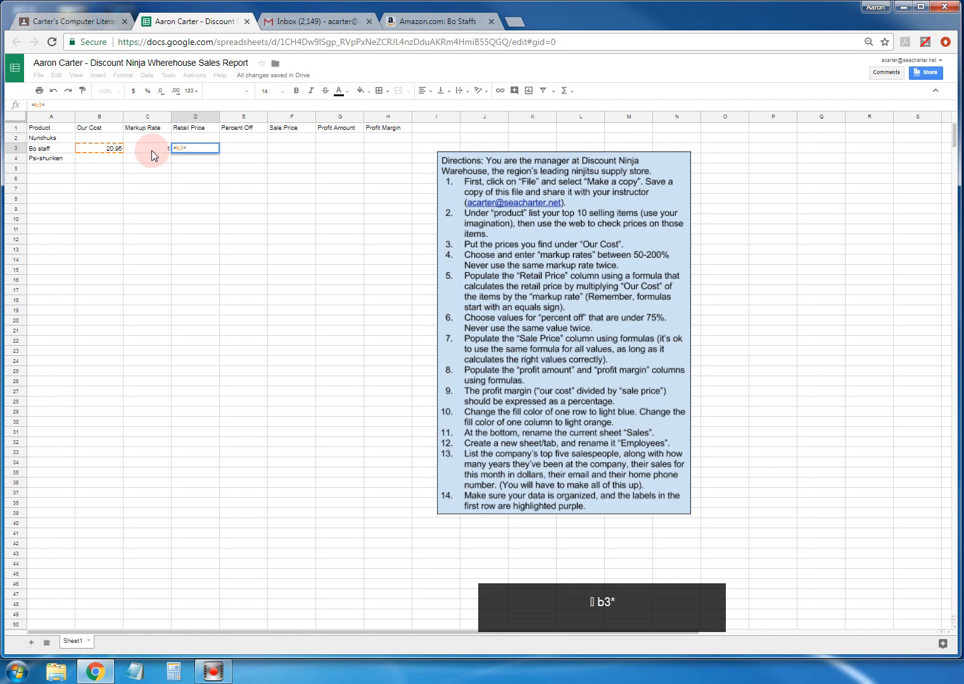
type("c3")
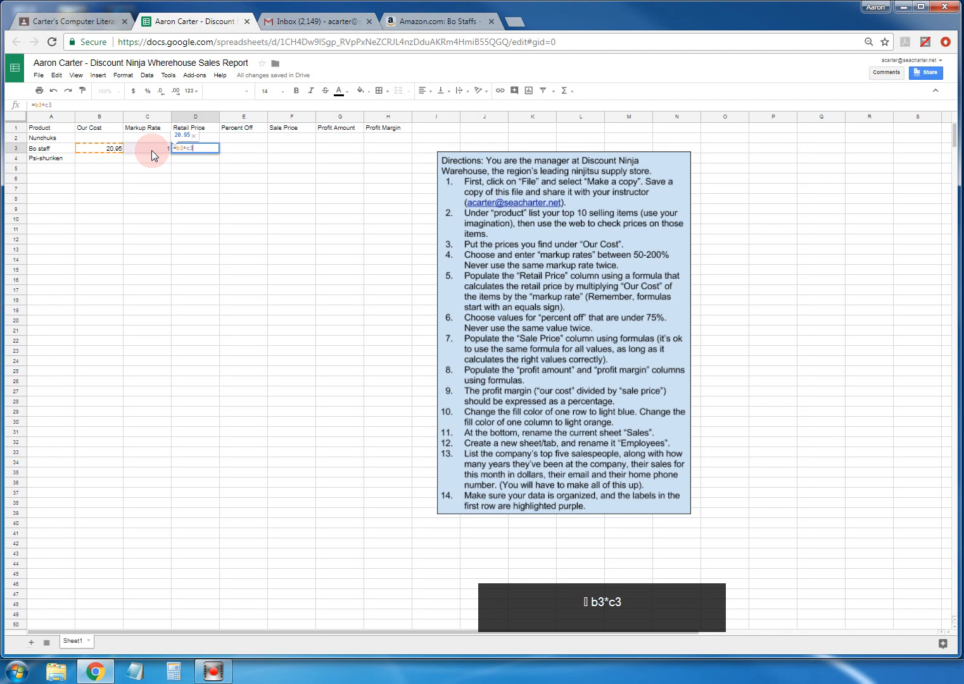
type("+")
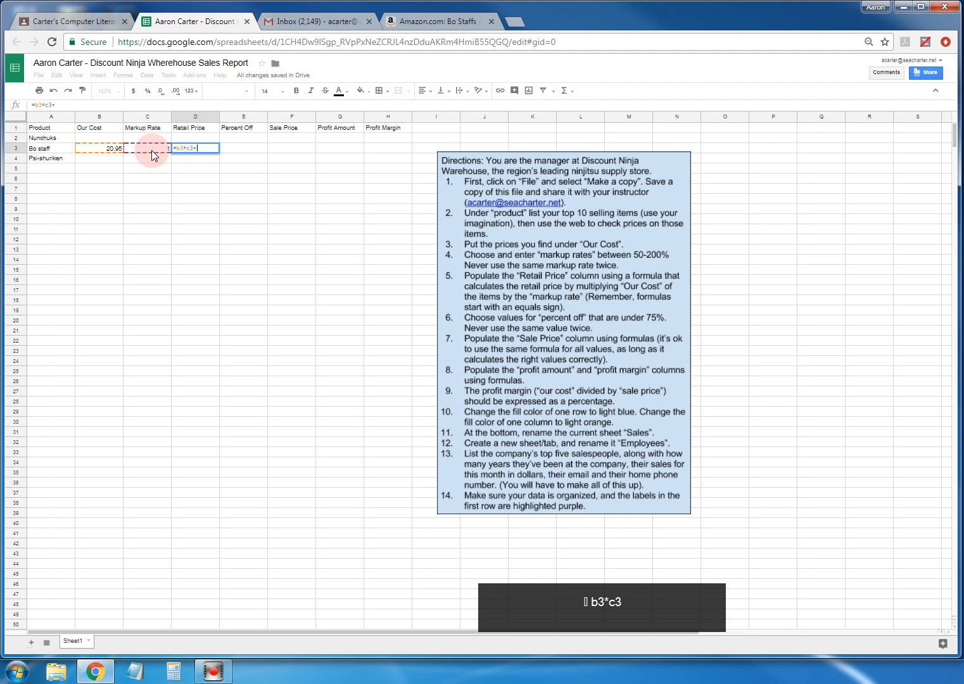
type("b3")
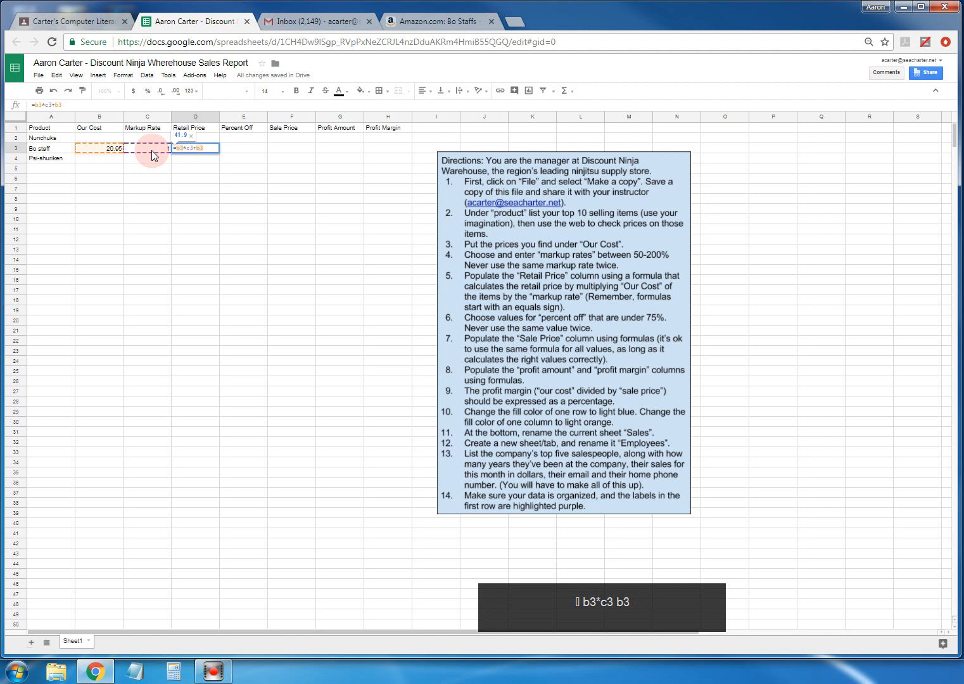
key("Return")
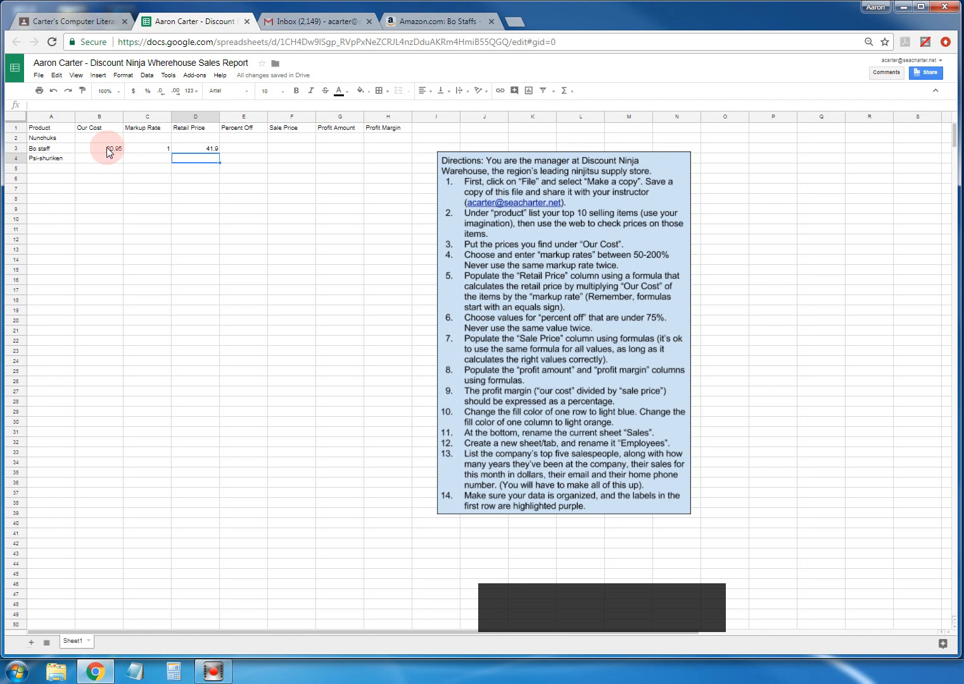
left_click(200, 150)
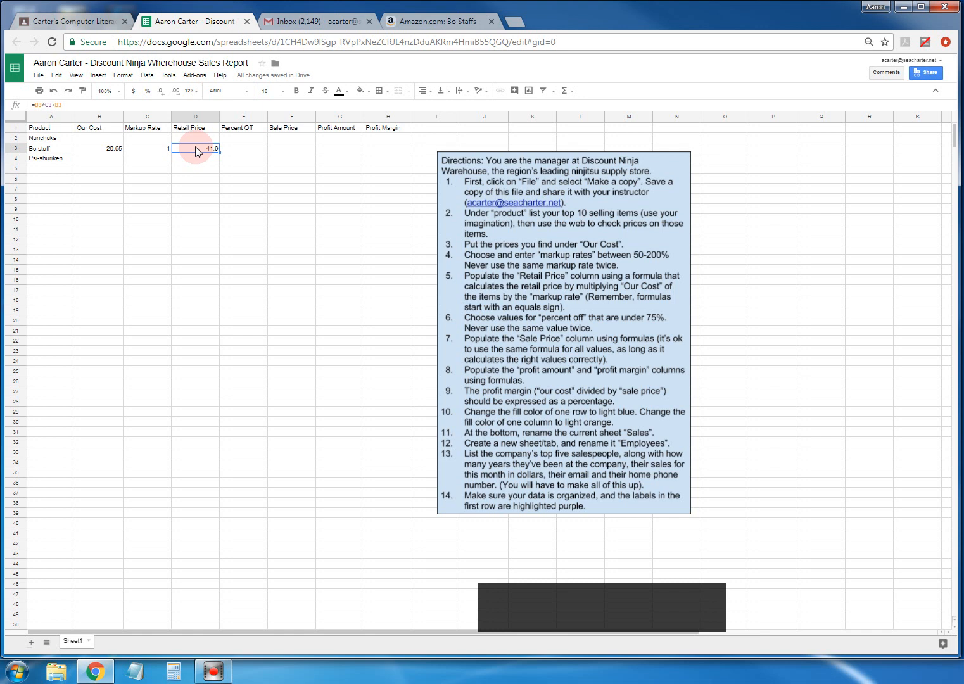
- Edit D3's formula in the formula bar to =(B3*C3)+B3
left_click(53, 105)
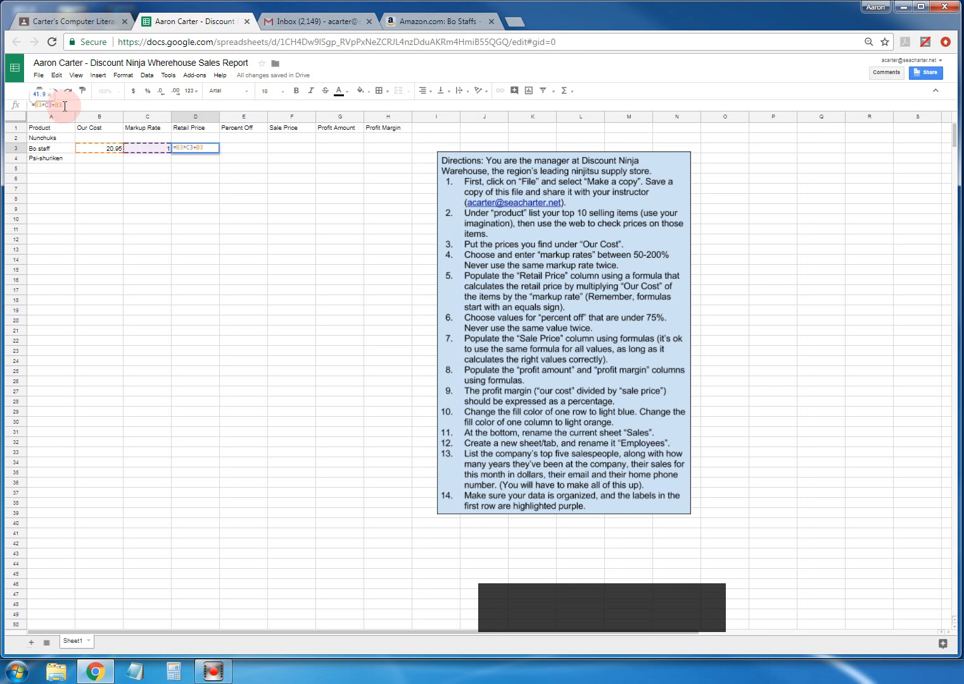
left_click(52, 104)
type(")")
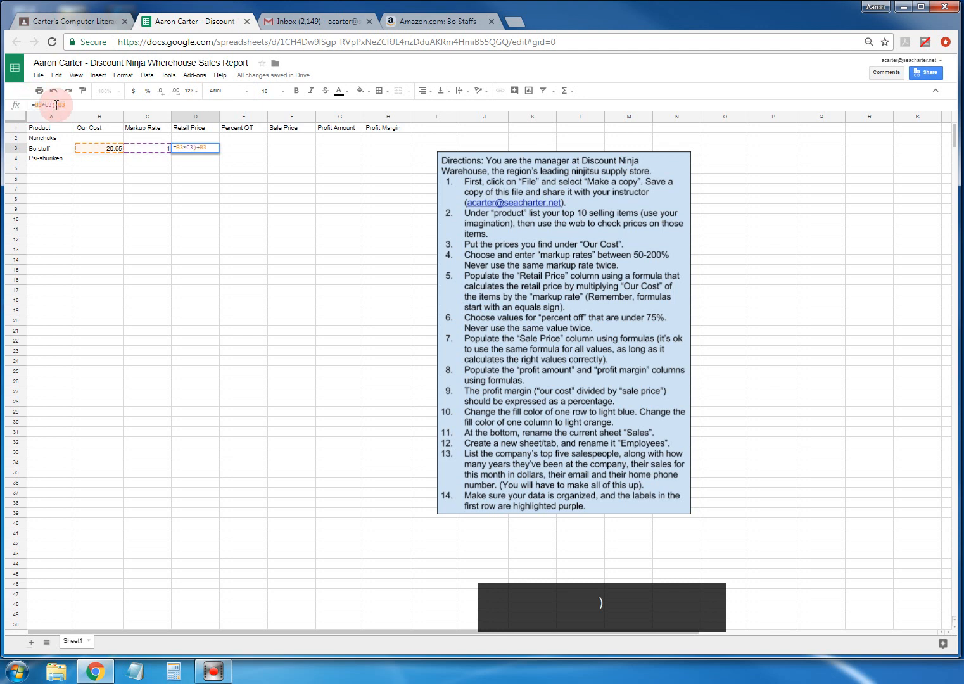
type("(")
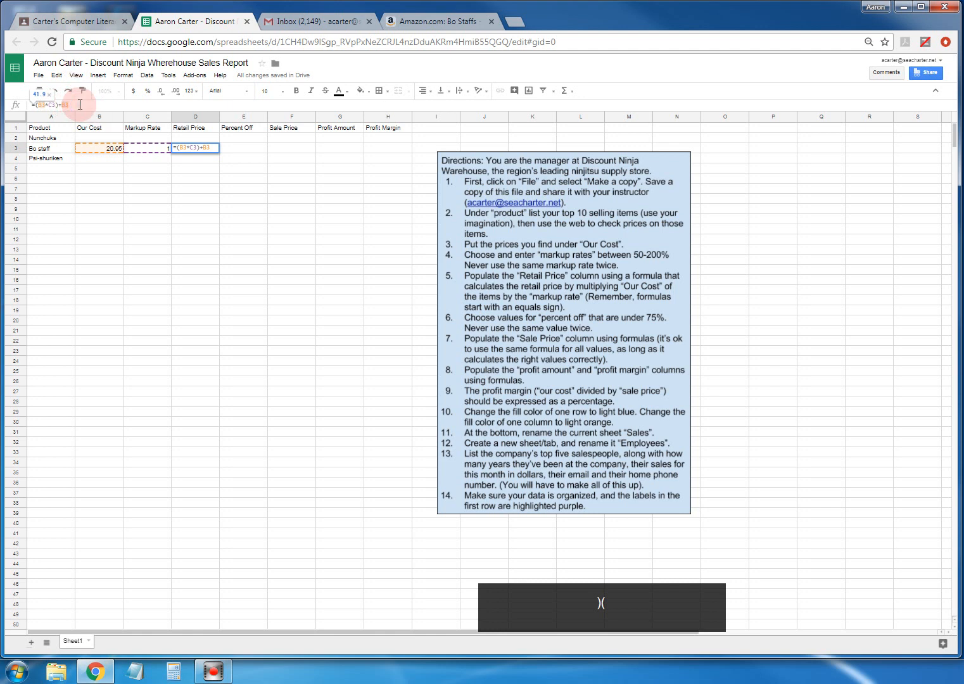
key("Return")
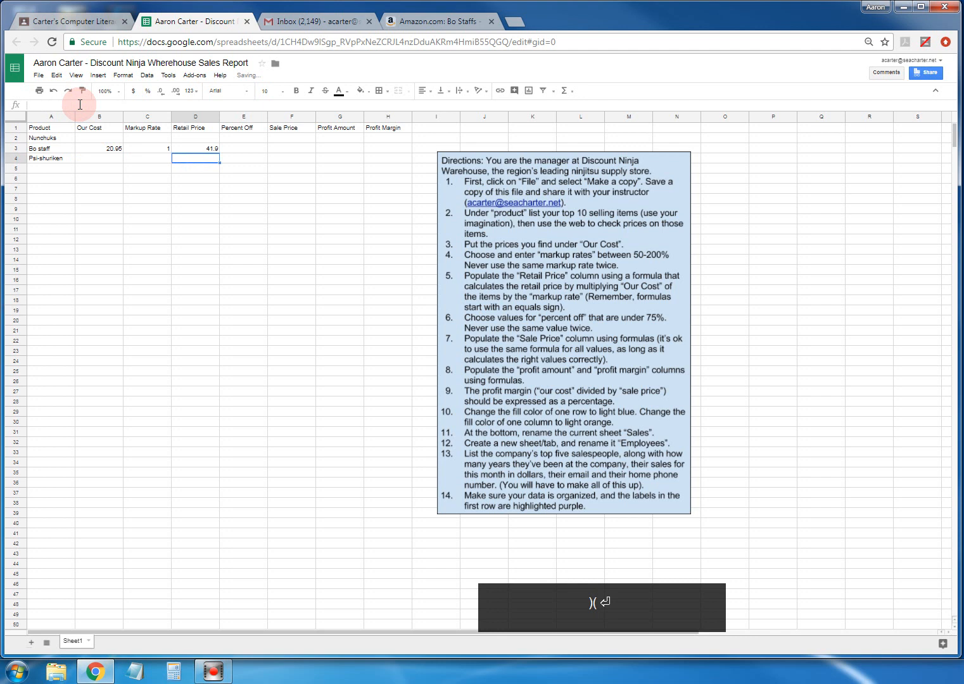
left_click(192, 151)
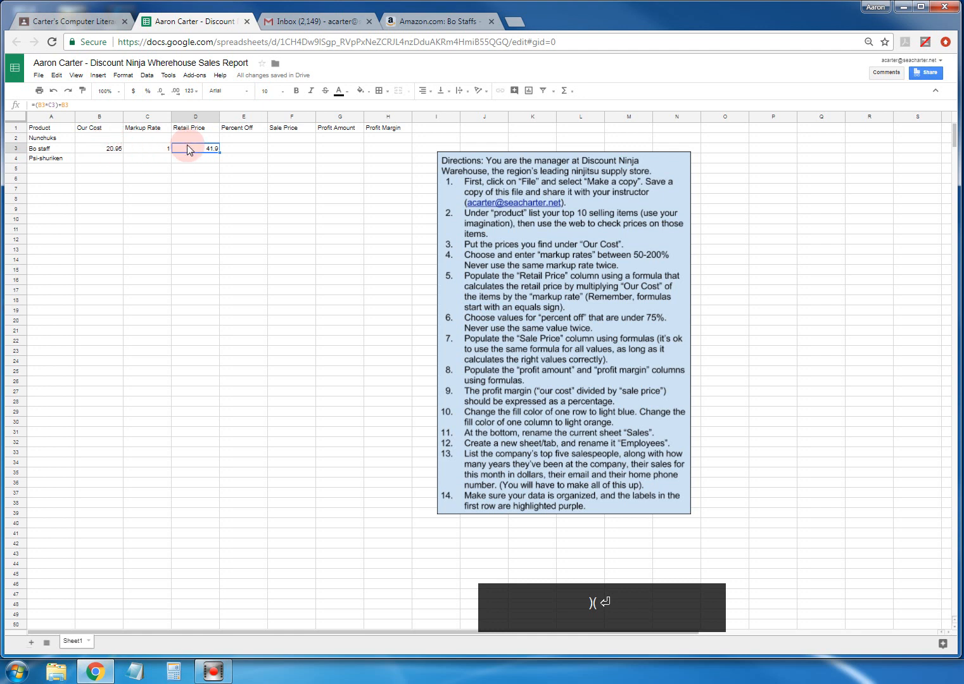
- Enter Our Cost 35 and Markup Rate 0.5 for Nunchuks in row 2
left_click(103, 140)
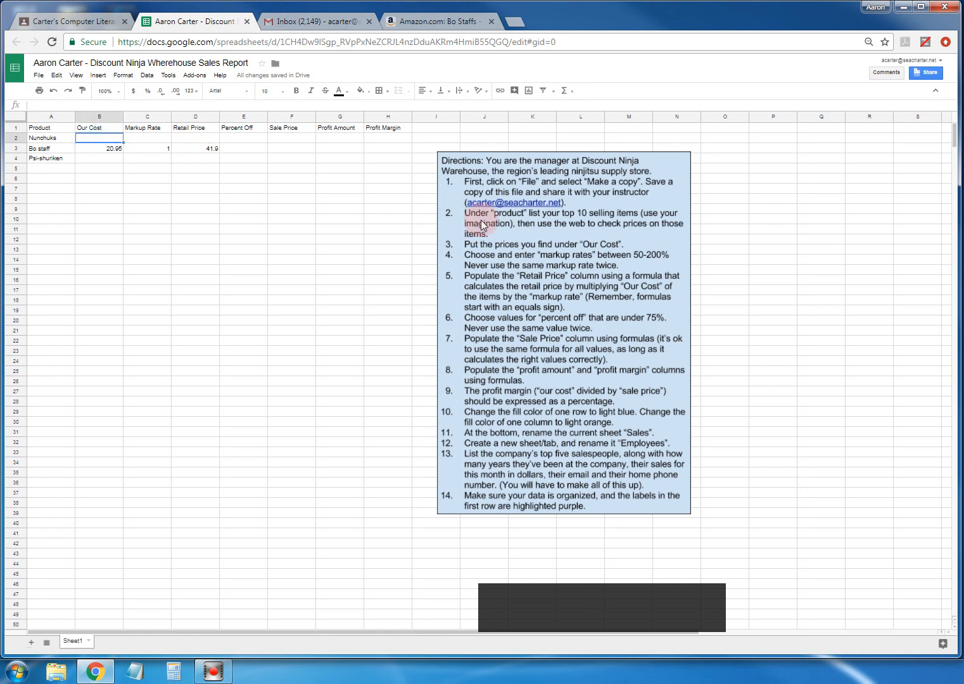
type("35")
key("Tab")
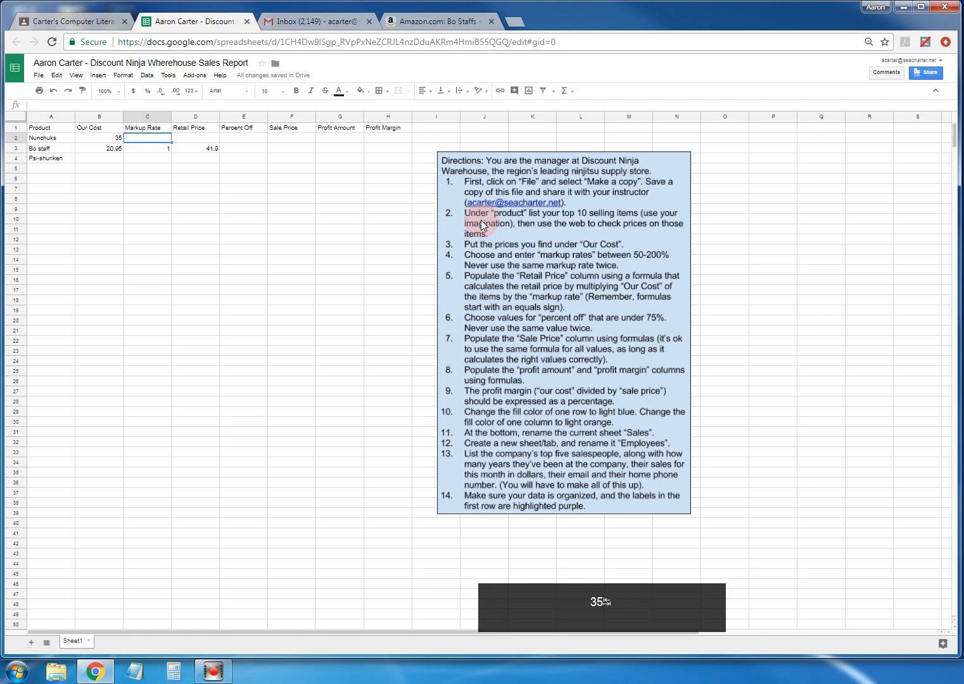
type(".5")
key("Return")
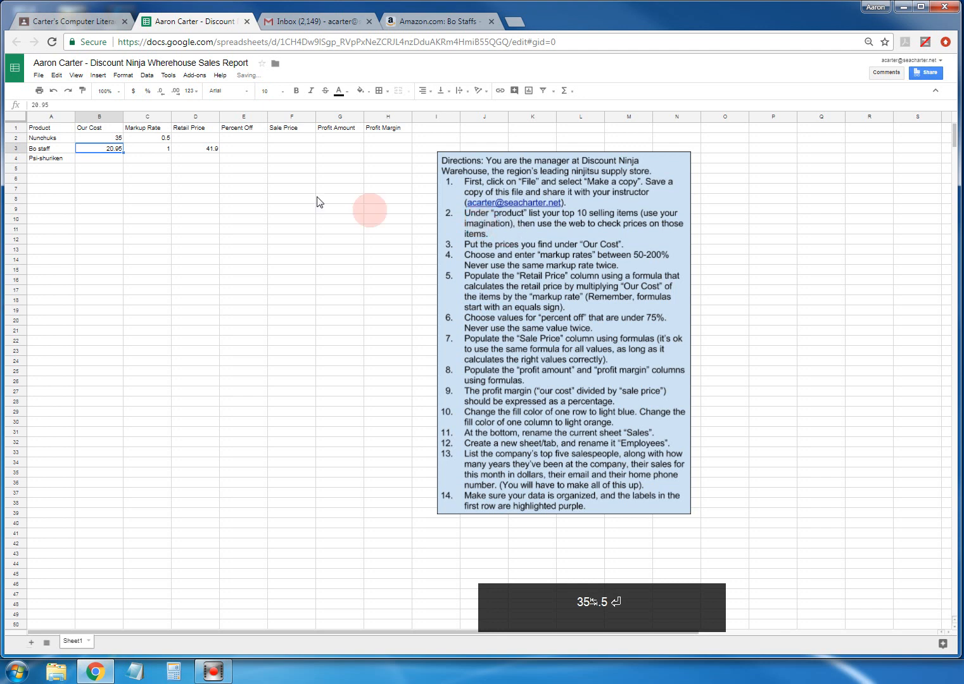
- Copy D3's retail price formula into D2, giving 52.5
left_click(191, 150)
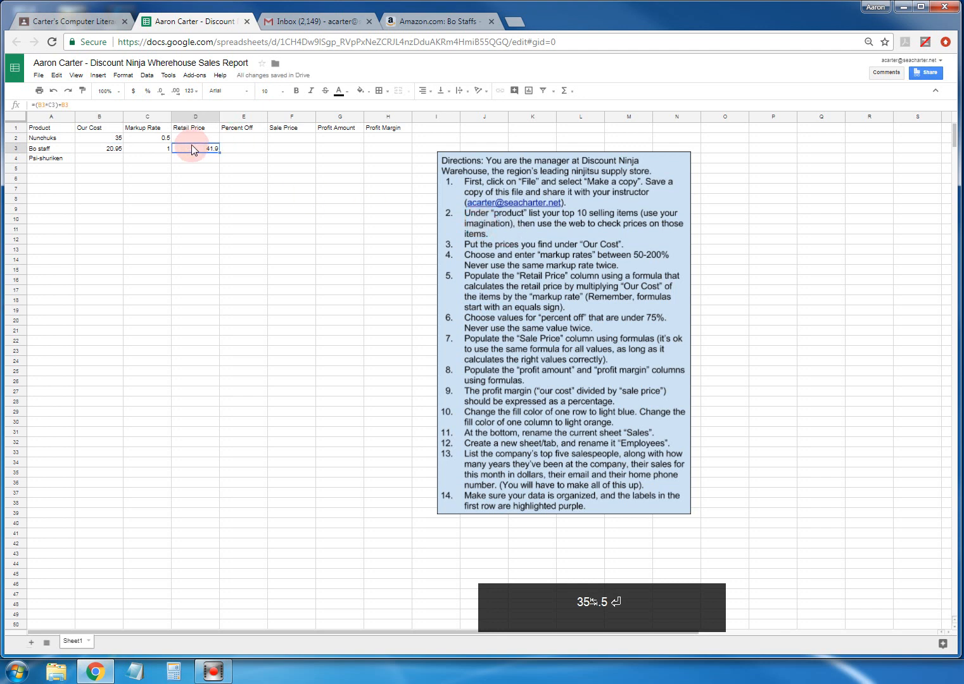
key("ctrl+c")
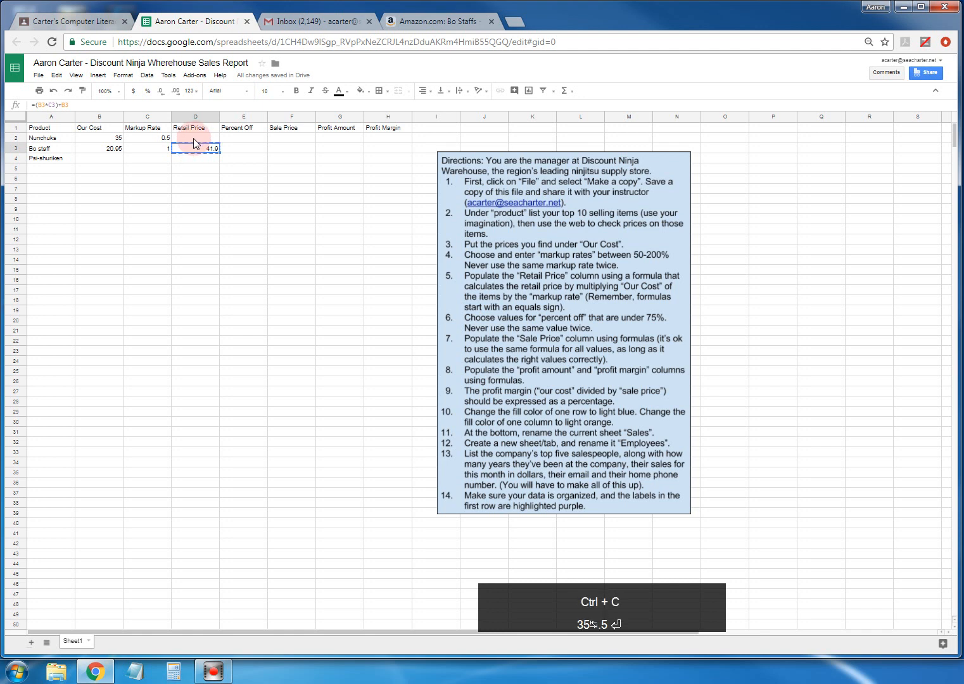
left_click(193, 138)
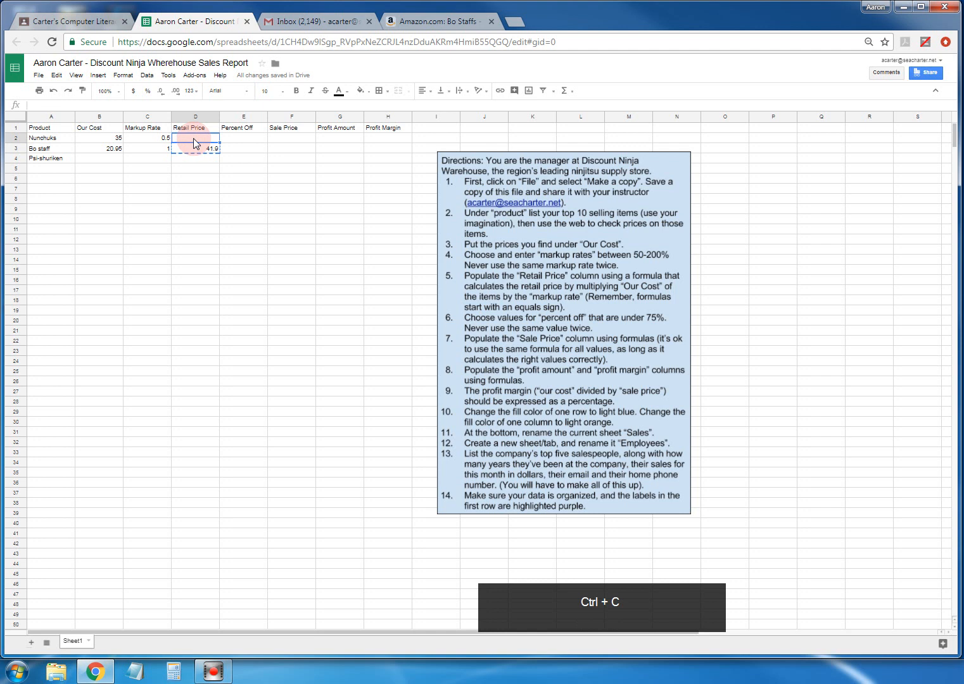
key("ctrl+v")
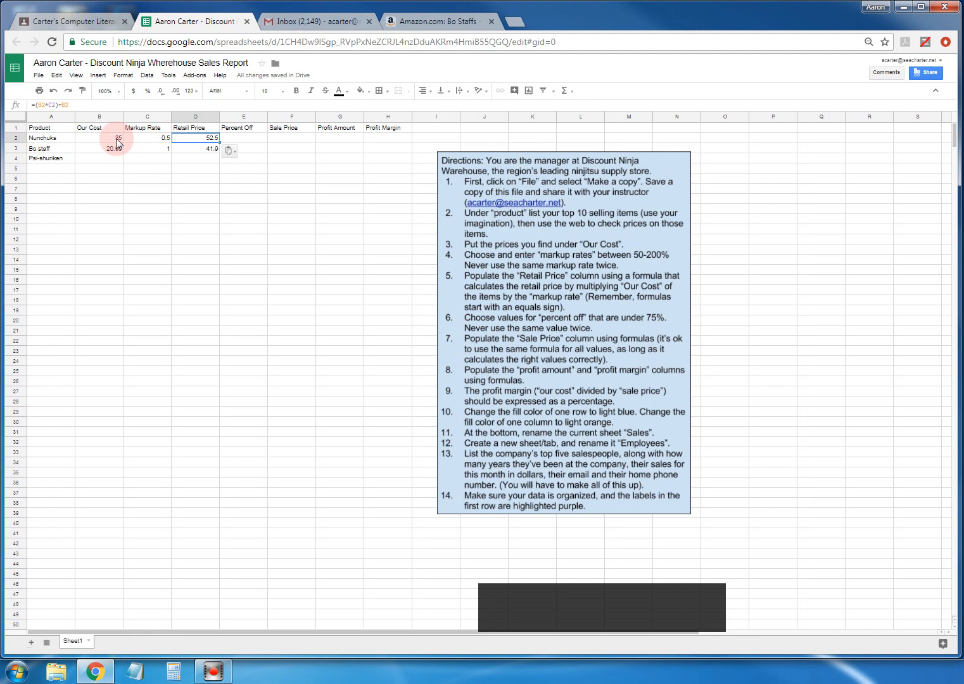
left_click(204, 135)
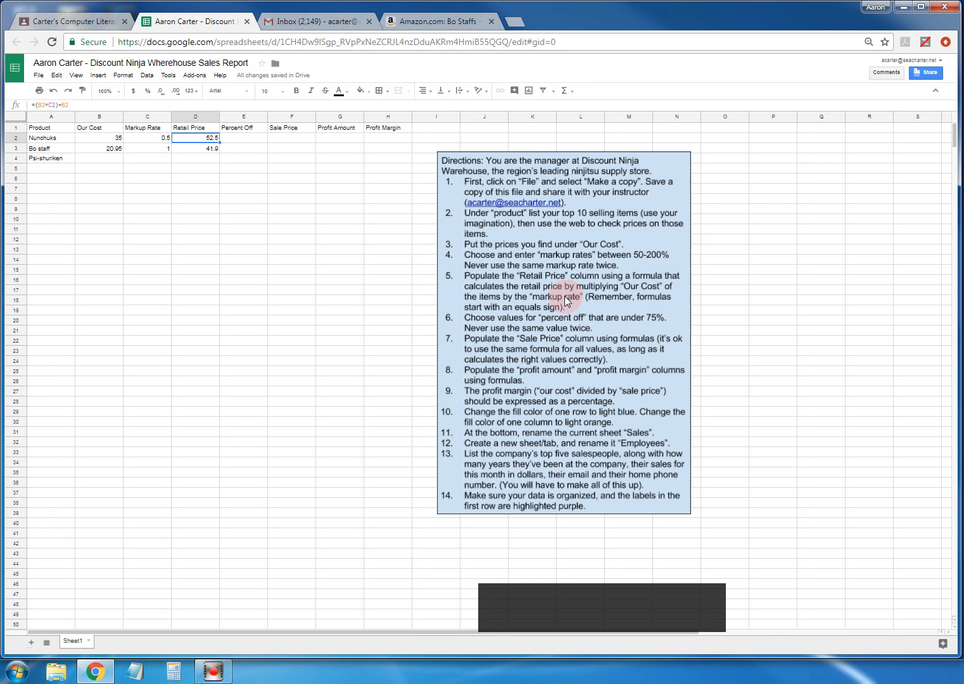
- Enter 0.2 as the Percent Off for Nunchuks in E2
left_click(245, 138)
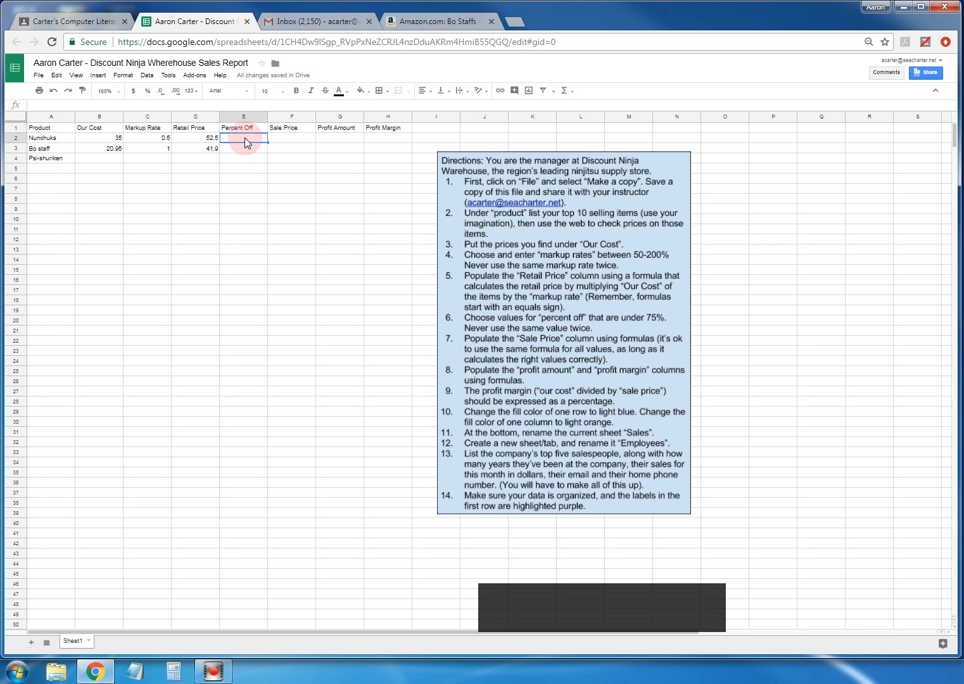
type(".2")
left_click(231, 149)
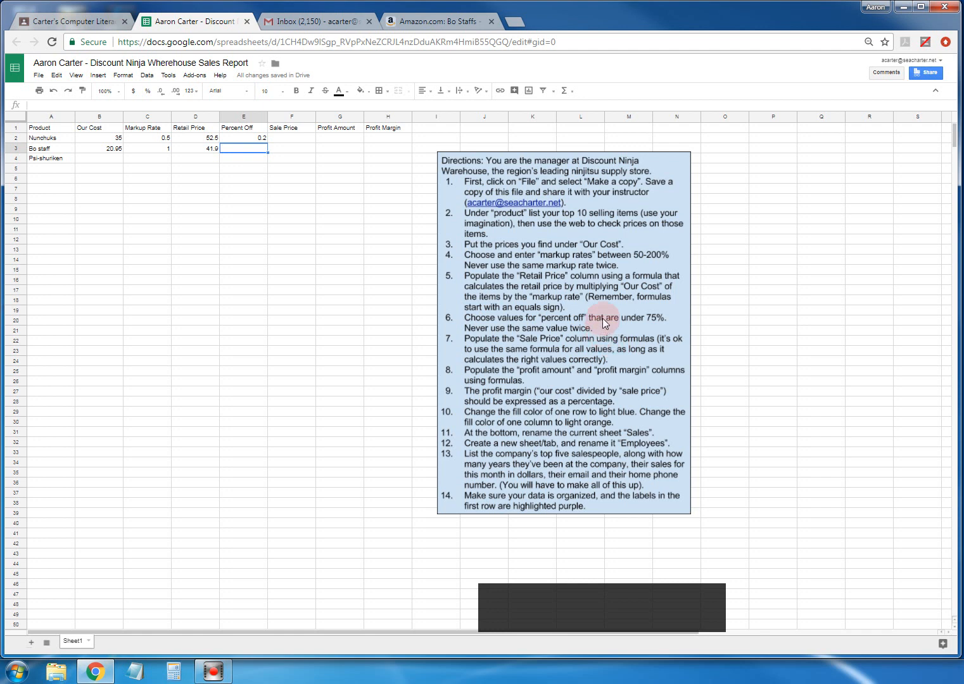
left_click(285, 137)
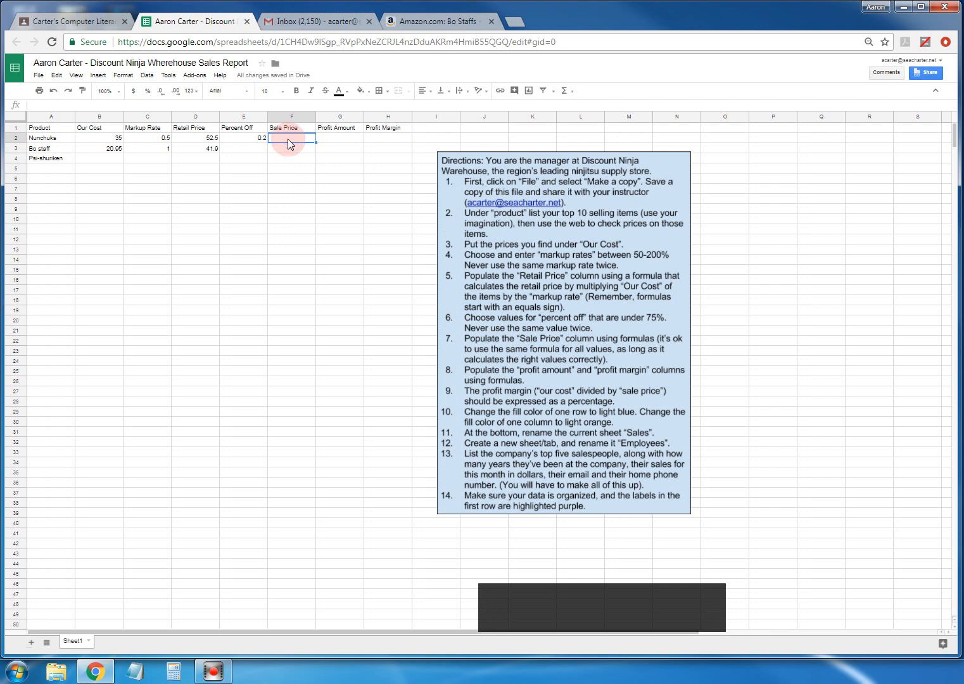
- Type the draft formula =[retail price] - [20% RP] in F2, fixing the stray brace
type("=")
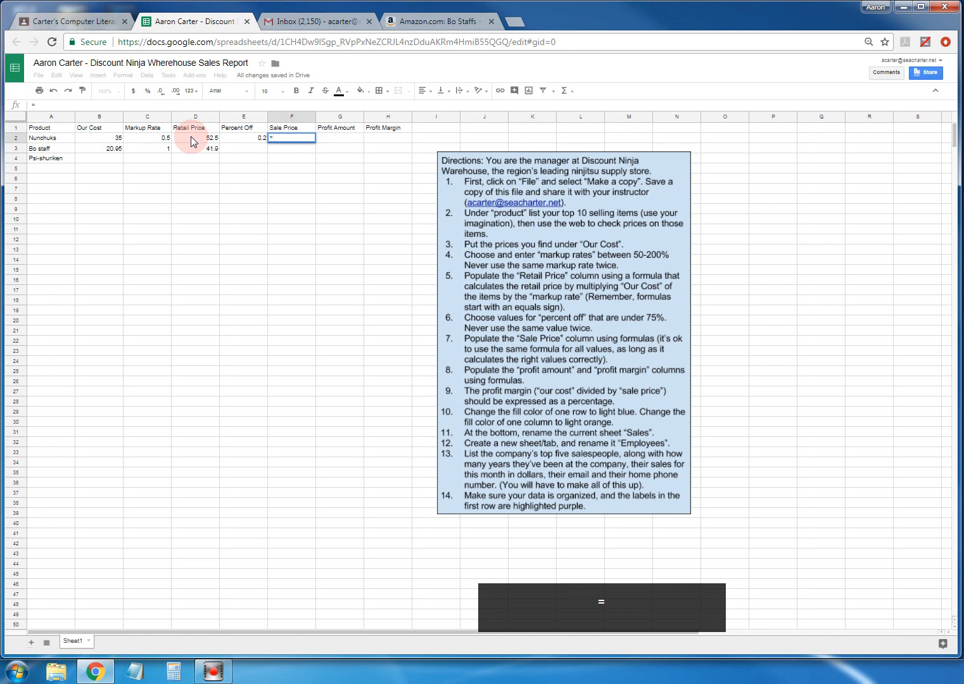
type("[retail")
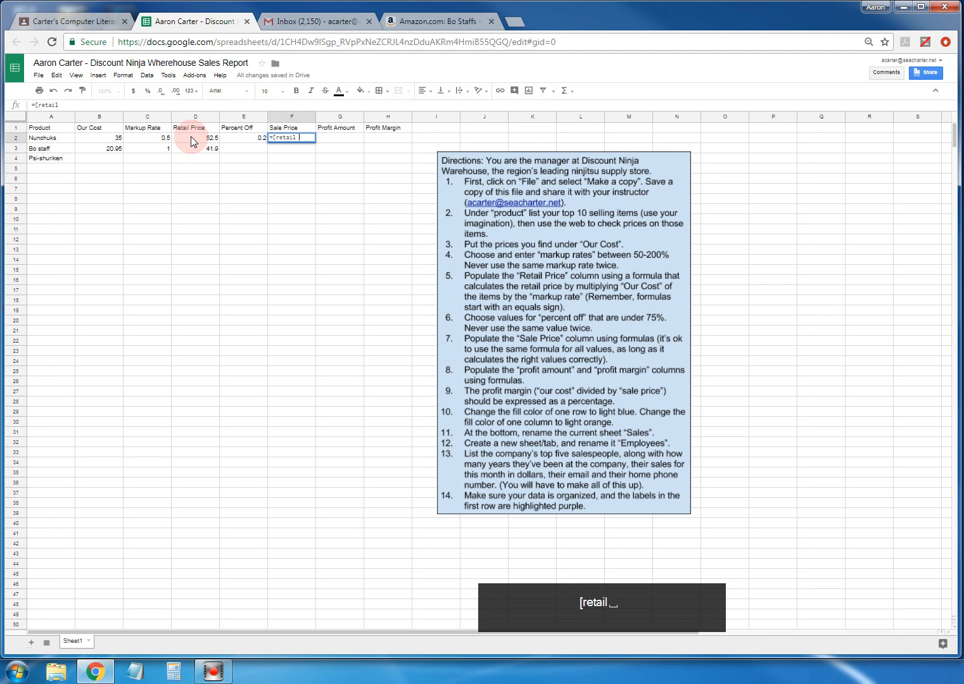
type(" price")
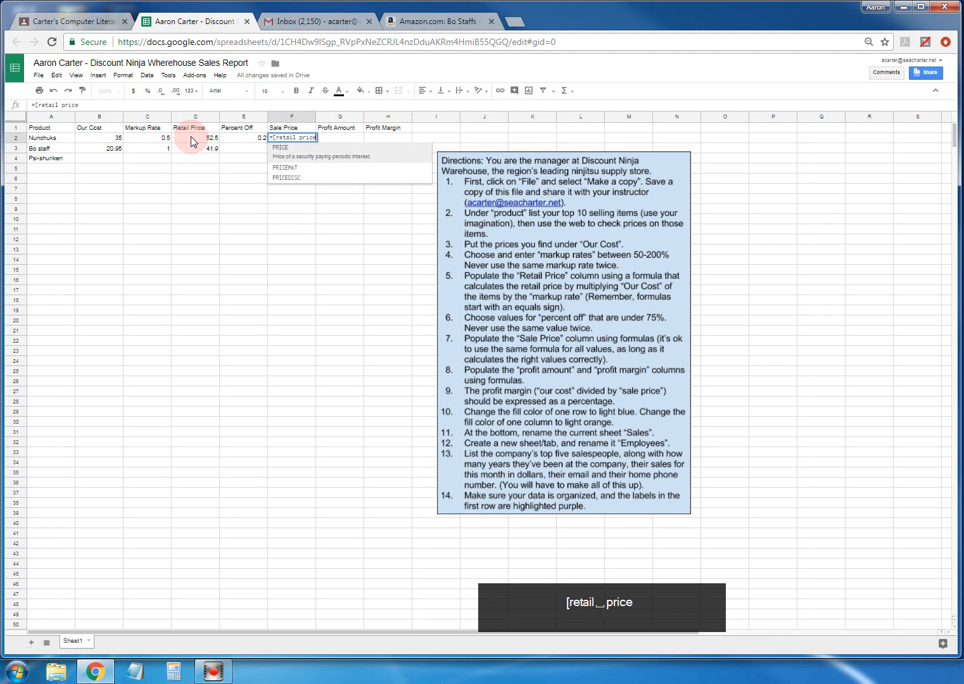
type("] - ")
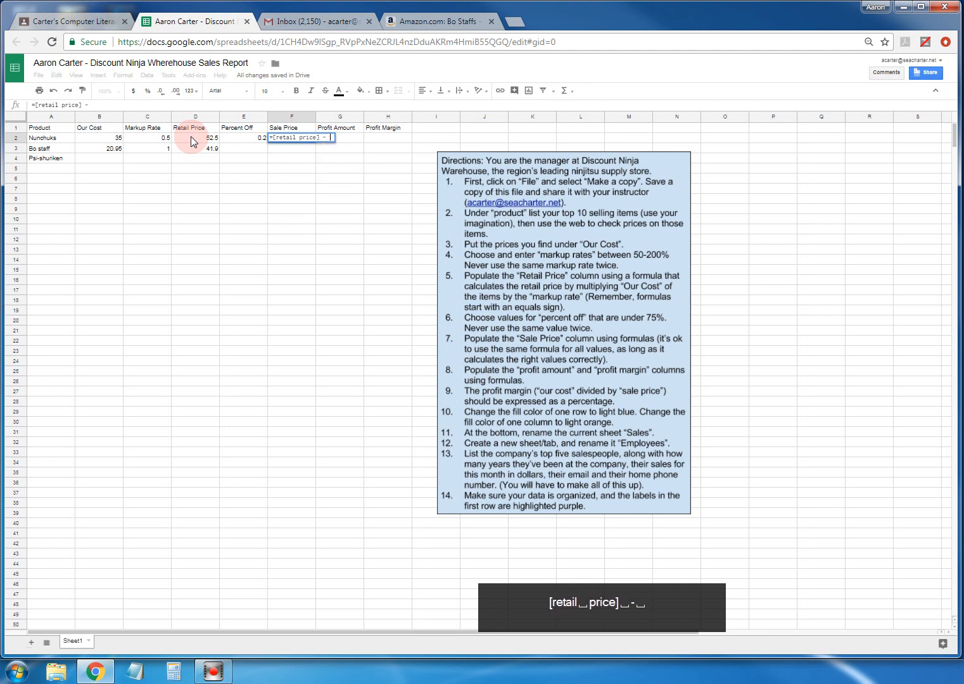
type("[")
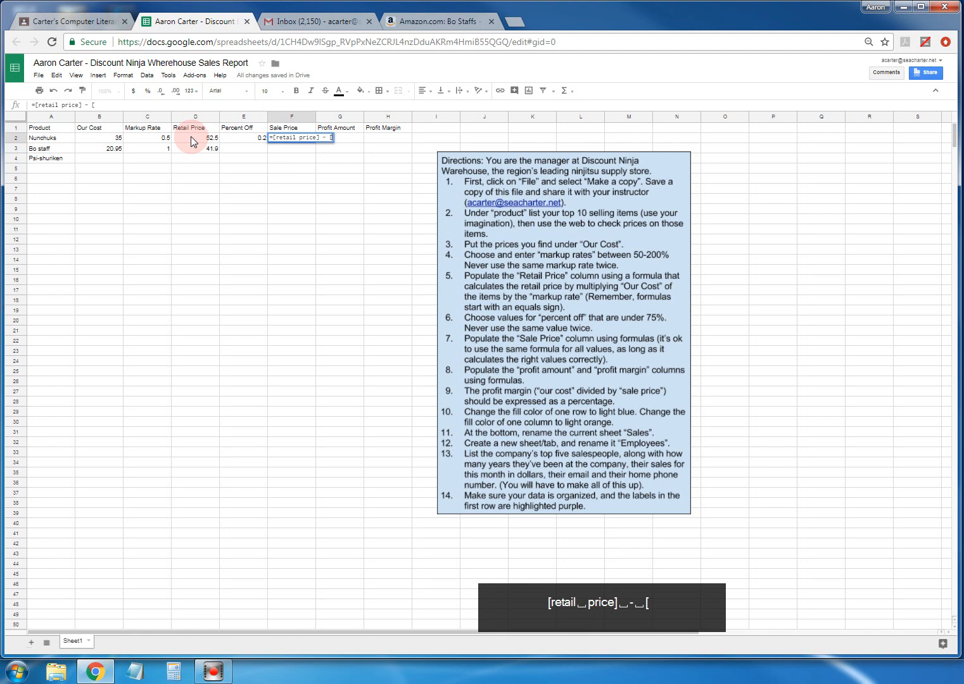
type("20")
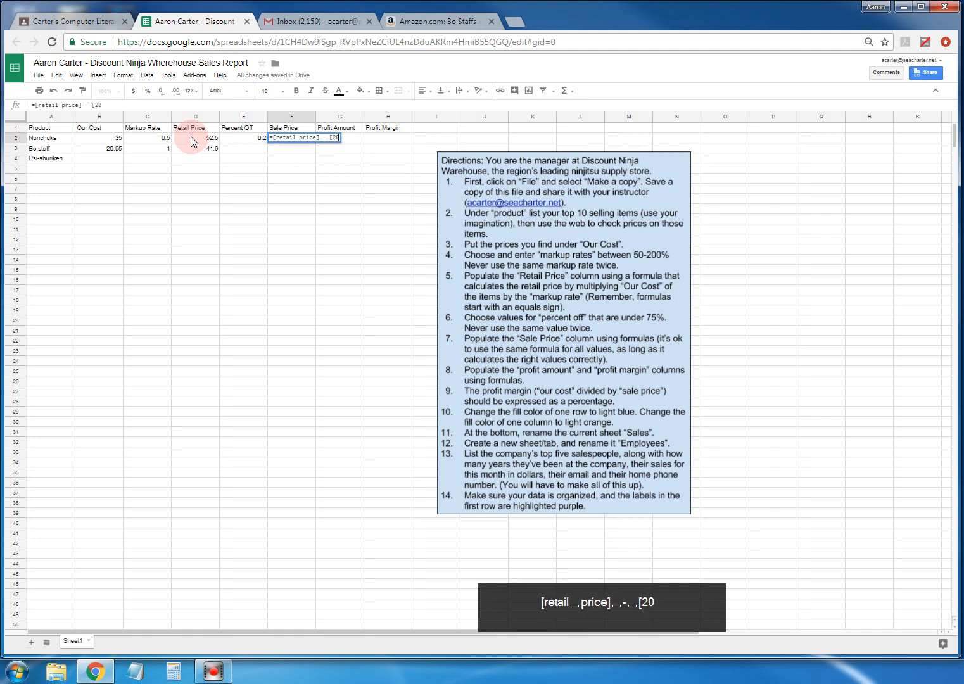
type("%")
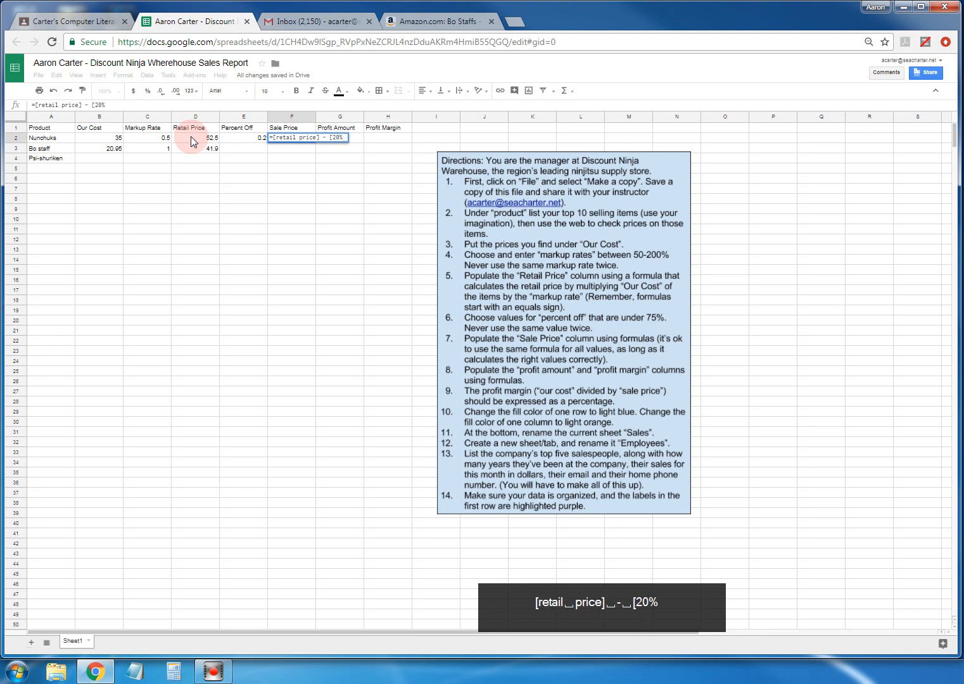
type(" RP")
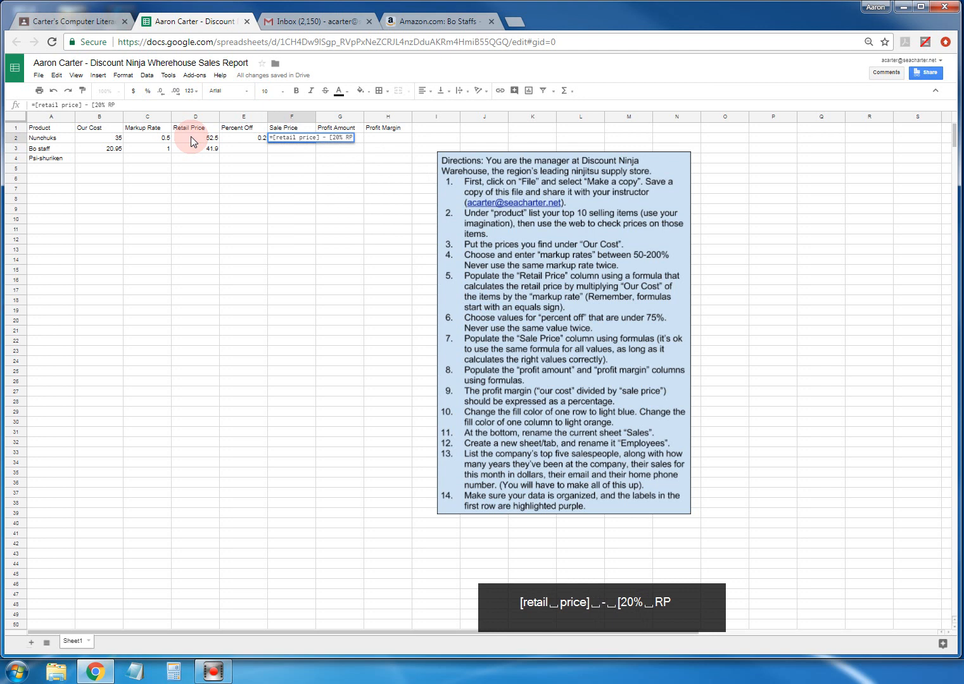
type("}")
key("BackSpace")
type("]")
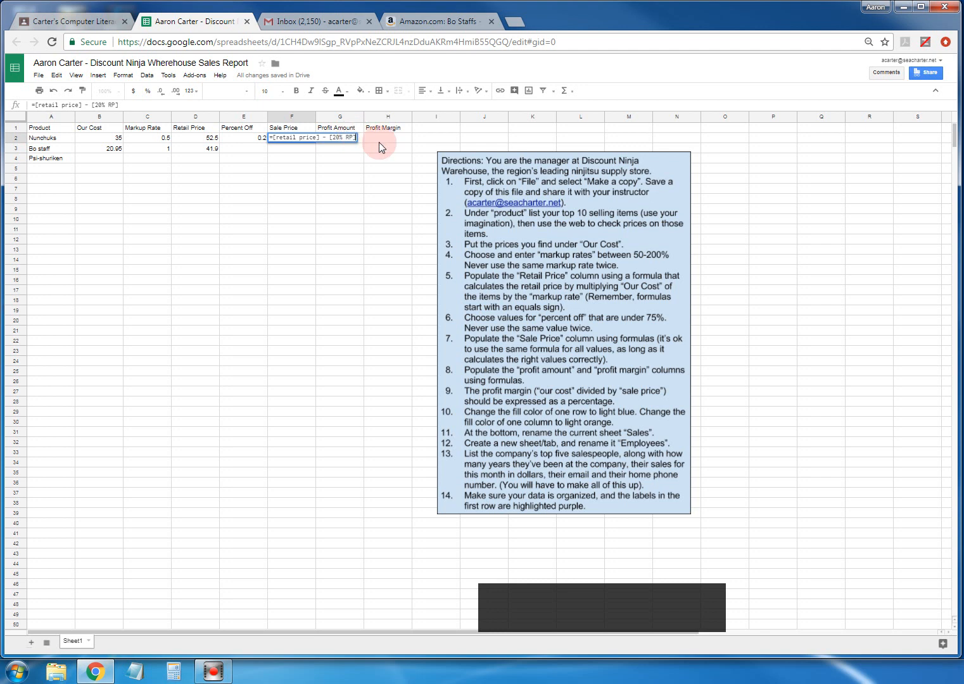
- Replace F2's draft with =d2-(d2*e2) so the sale price uses the percent off
key("BackSpace")
key("BackSpace")
key("BackSpace")
key("BackSpace")
key("BackSpace")
key("BackSpace")
key("BackSpace")
key("BackSpace")
key("BackSpace")
key("BackSpace")
key("BackSpace")
key("BackSpace")
key("BackSpace")
key("BackSpace")
key("BackSpace")
key("BackSpace")
key("BackSpace")
key("BackSpace")
key("BackSpace")
key("BackSpace")
key("BackSpace")
key("BackSpace")
key("BackSpace")
key("BackSpace")
key("BackSpace")
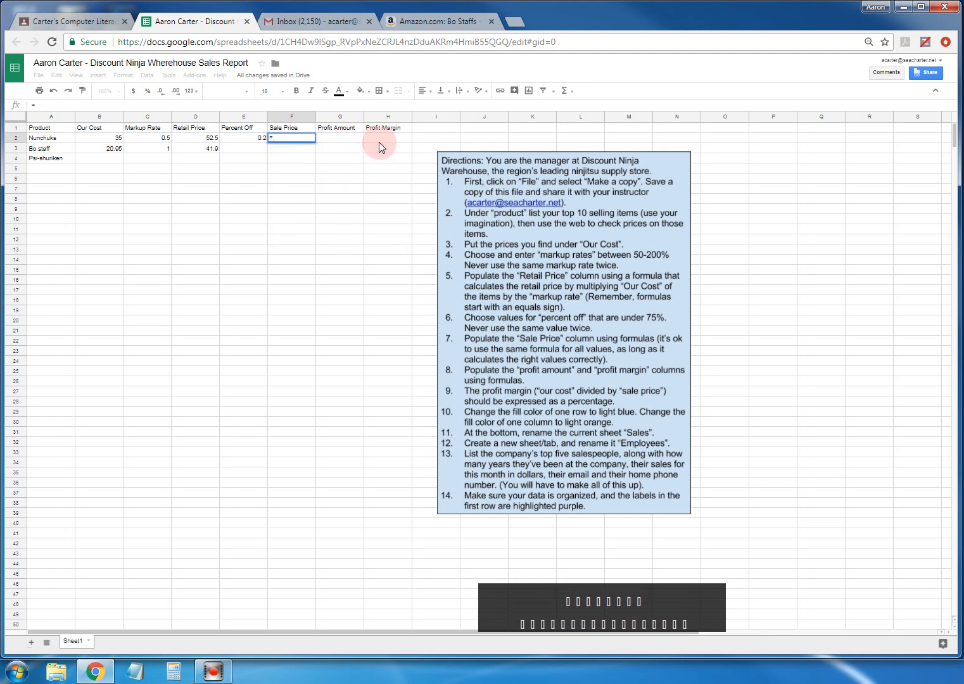
type("(")
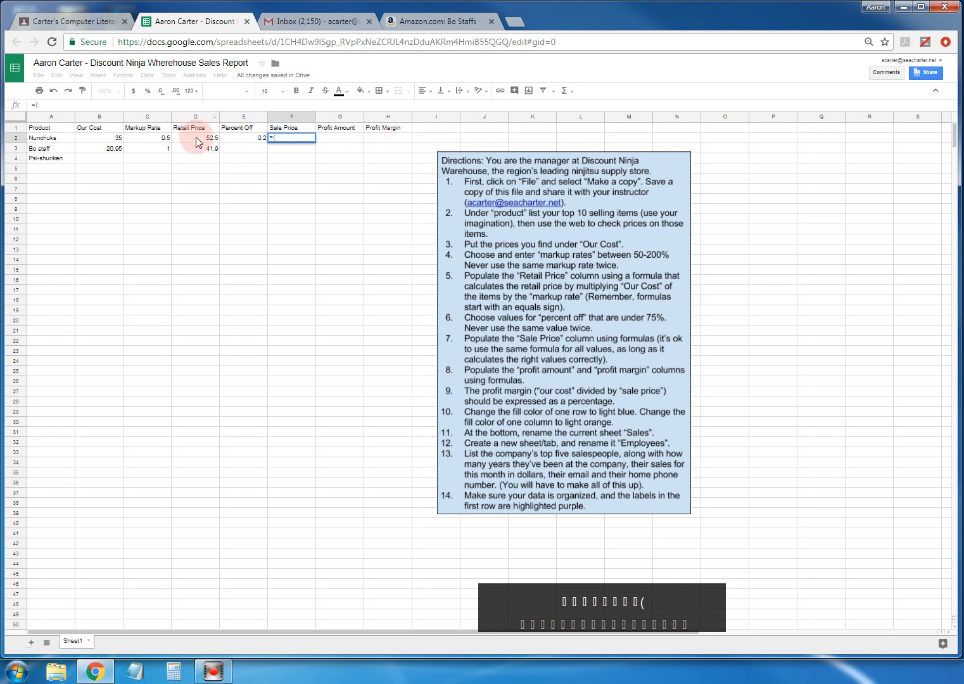
type("d")
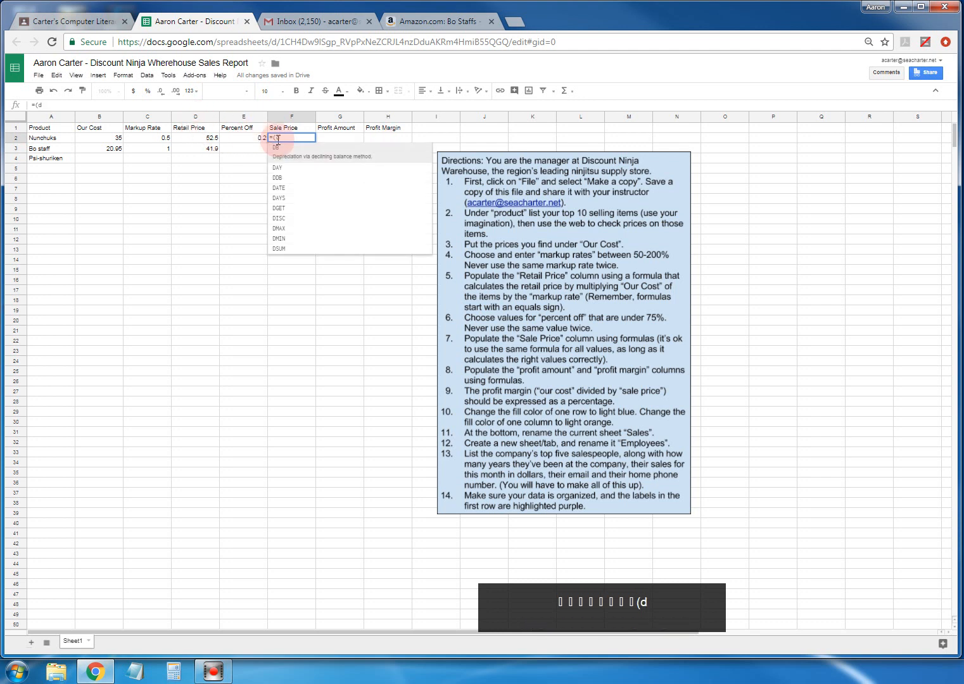
type("2")
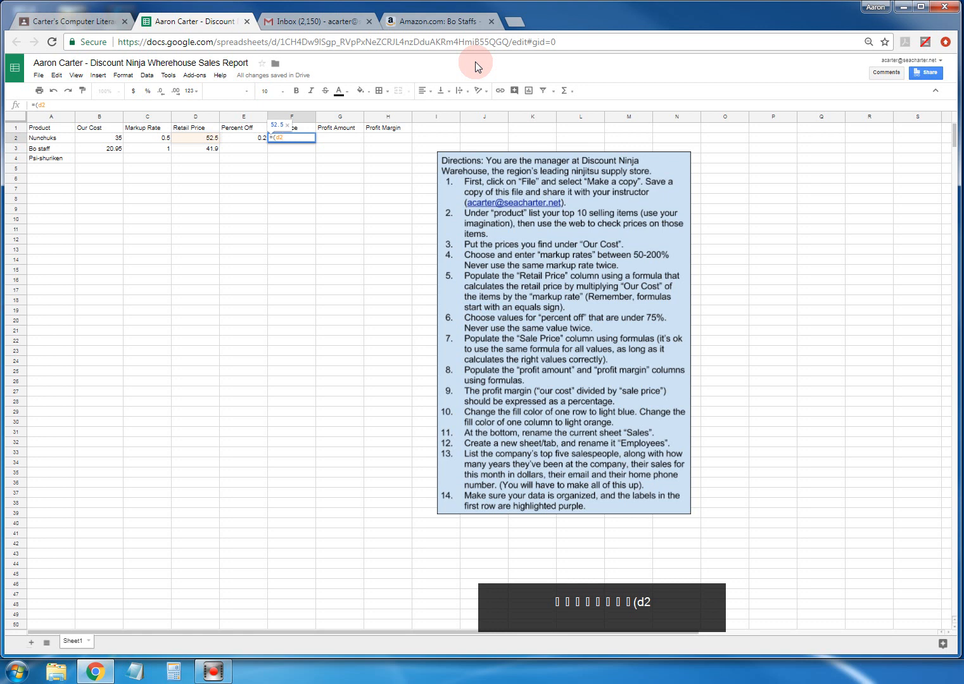
key("BackSpace")
key("BackSpace")
key("BackSpace")
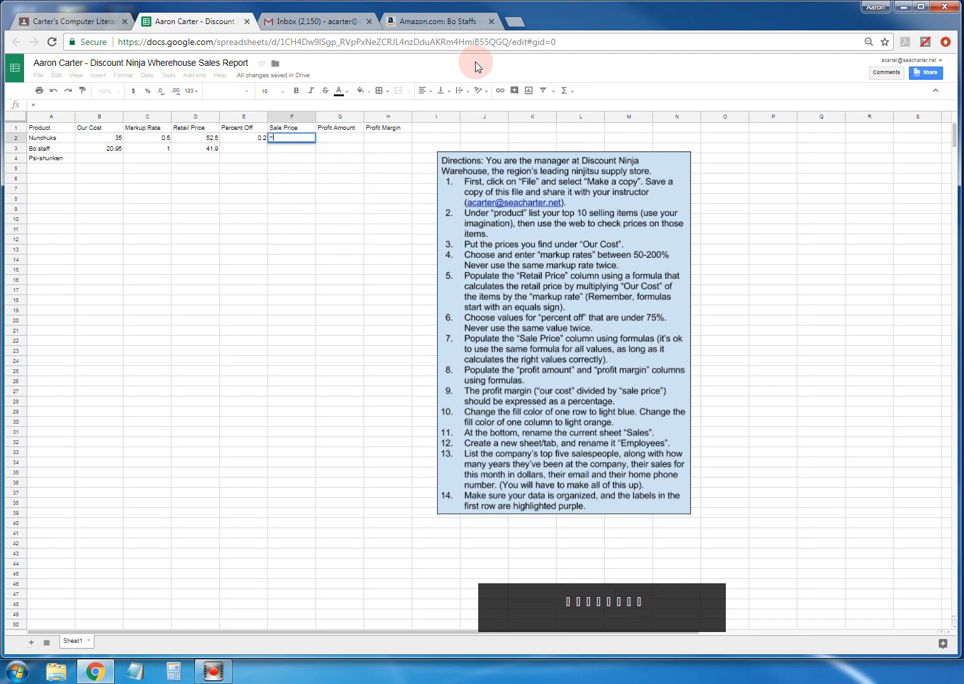
type("d2")
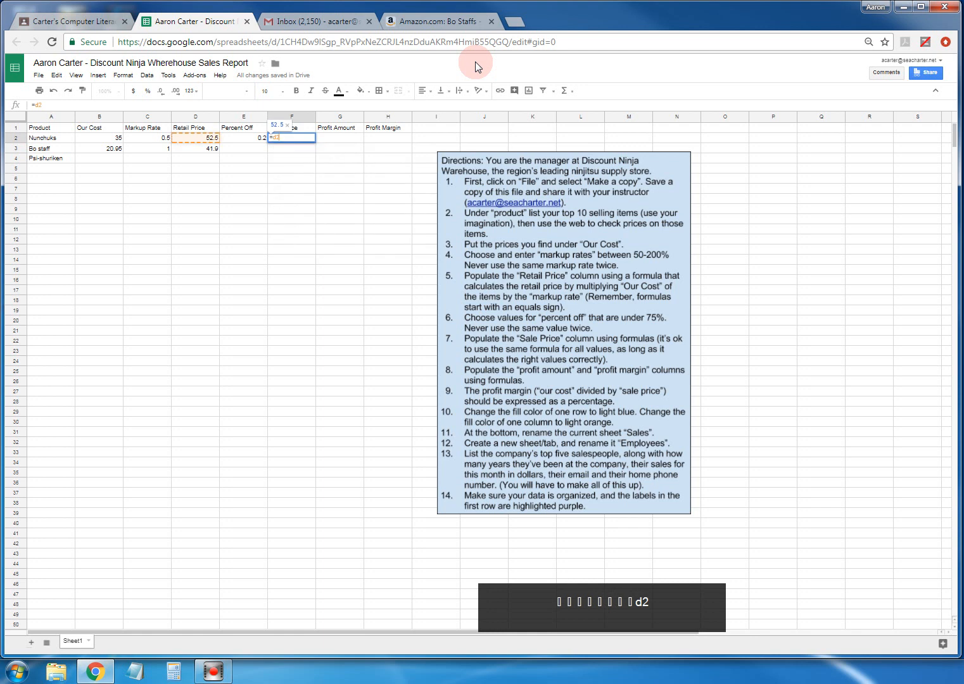
type(" -")
key("BackSpace")
key("BackSpace")
key("BackSpace")
type("-")
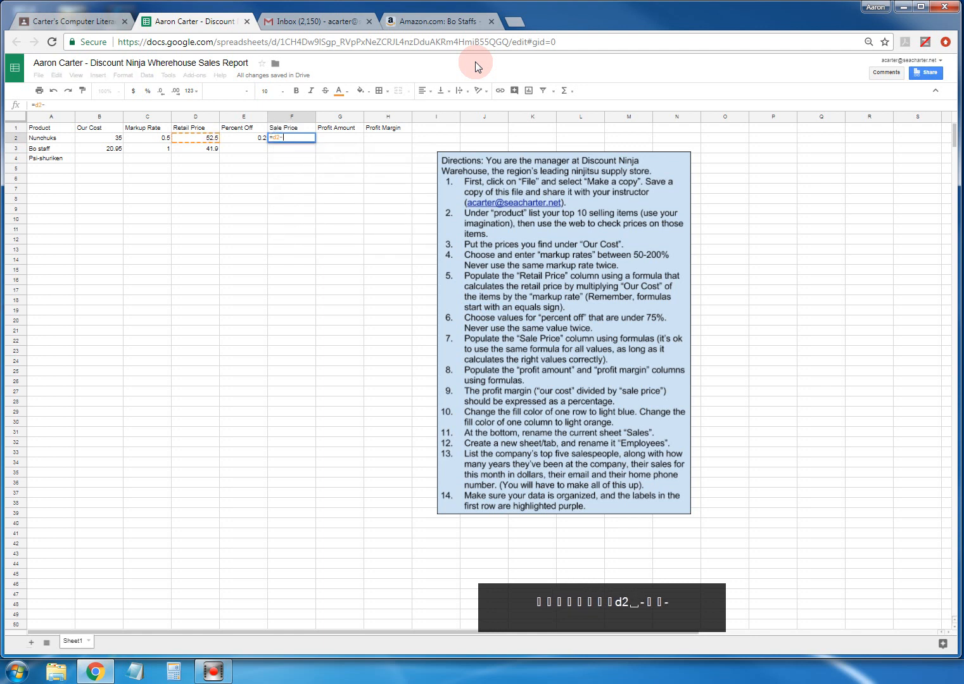
type("(")
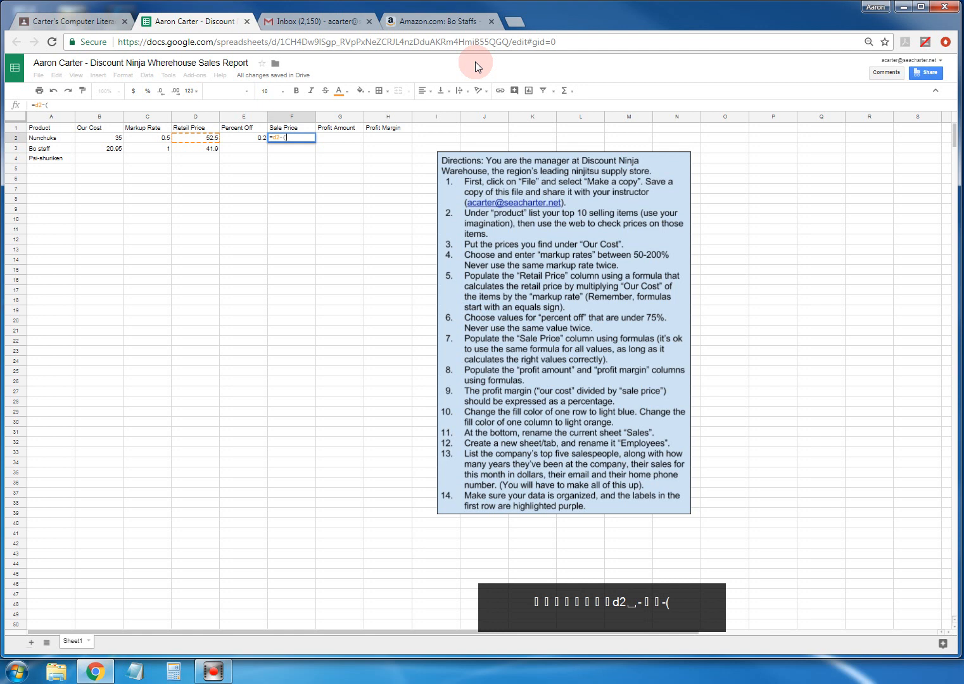
type("d2")
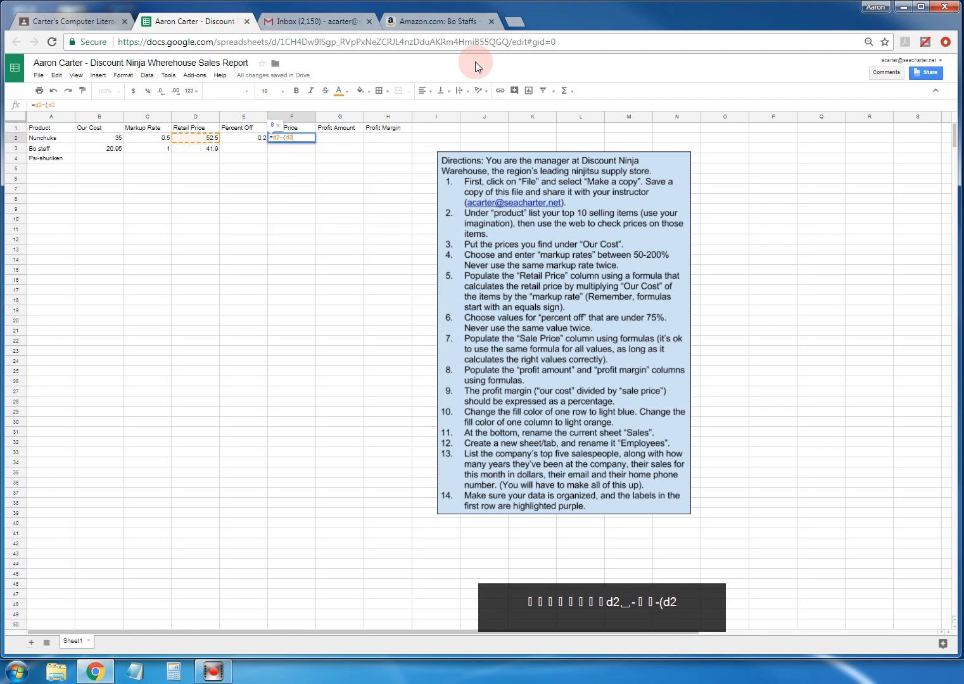
type("*")
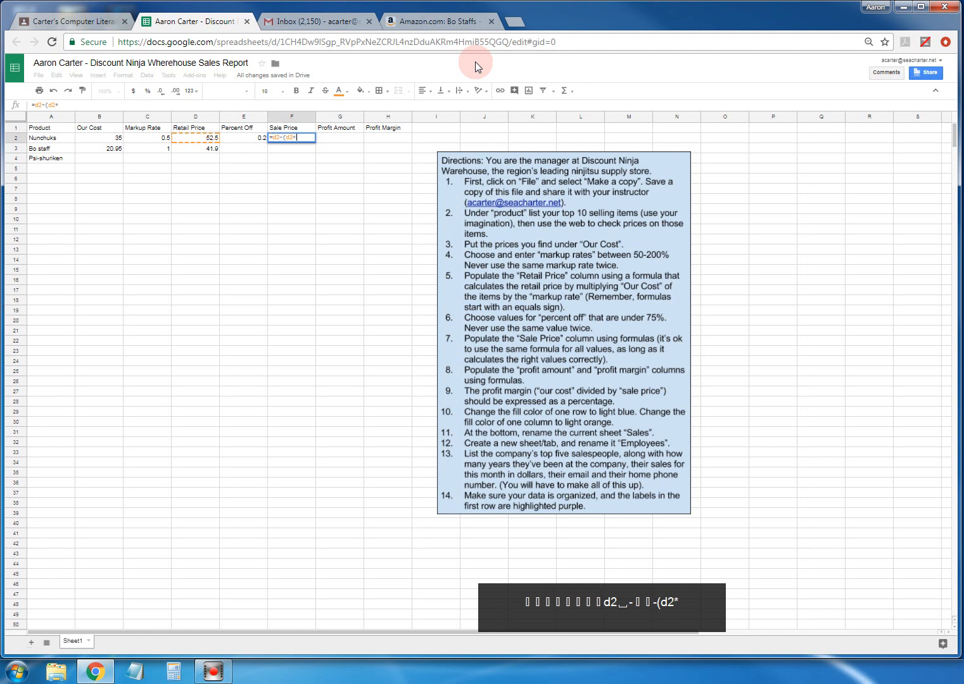
type(".2")
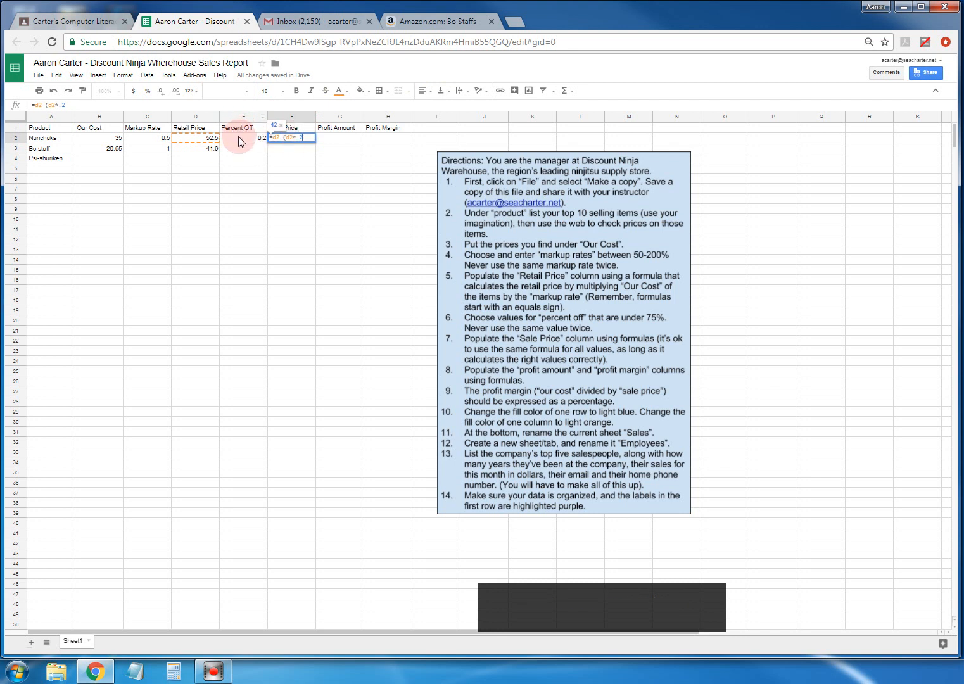
key("BackSpace")
key("BackSpace")
type("e2)")
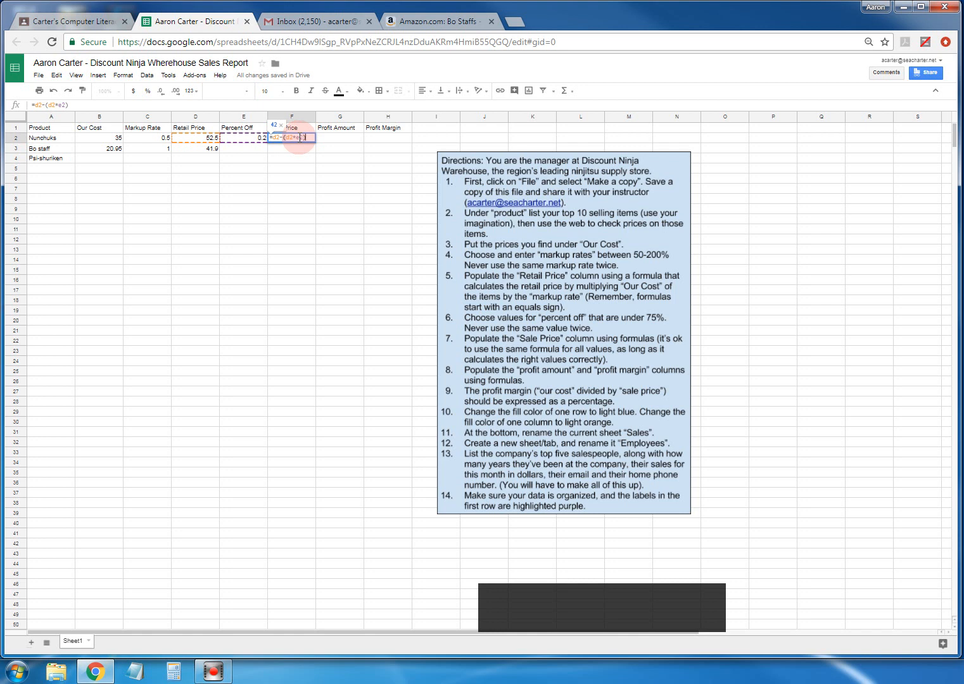
key("Return")
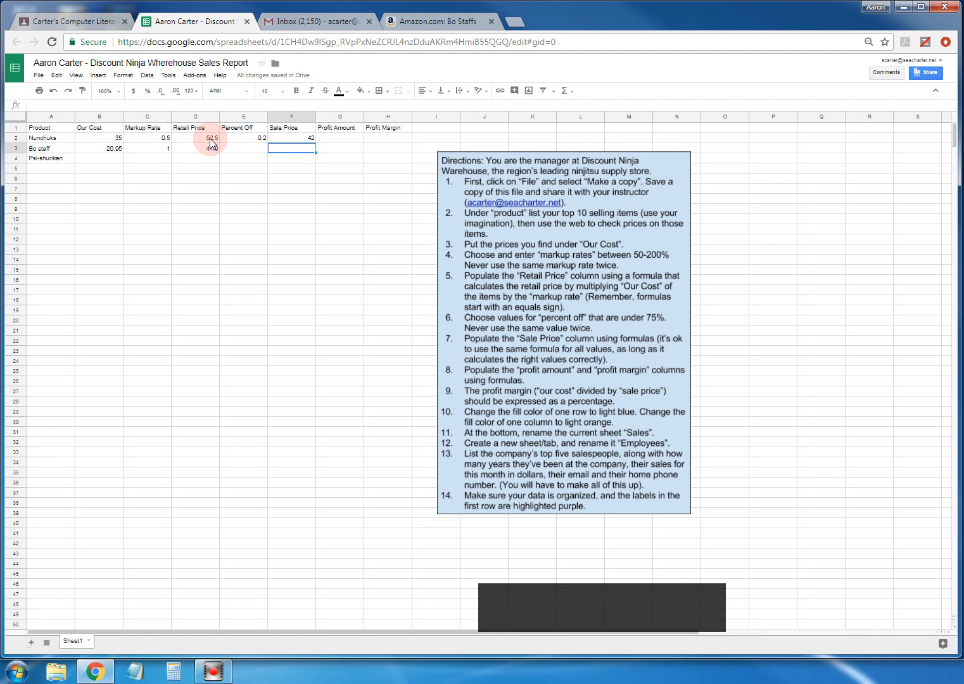
left_click(294, 138)
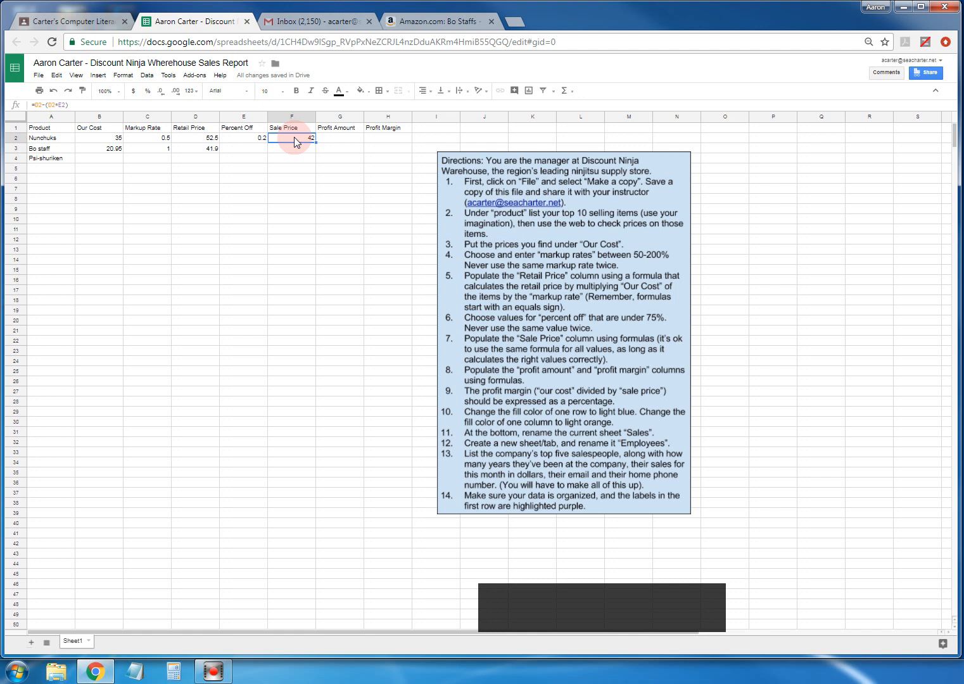
left_click(340, 139)
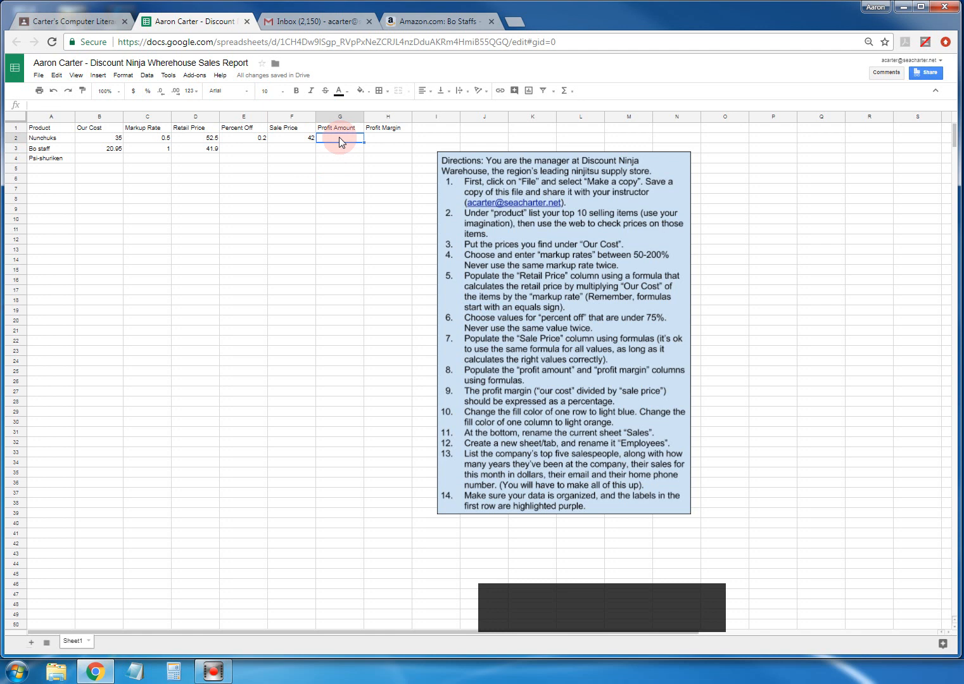
- Draft G2's profit formula as =[Sale Price]-[Our Cost]
type("=")
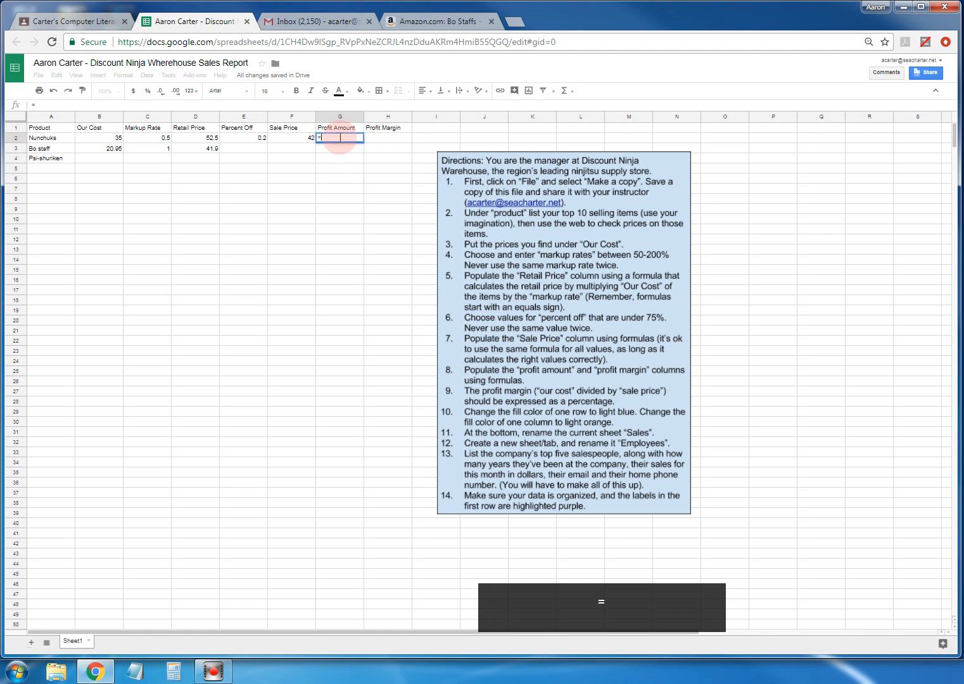
type("[")
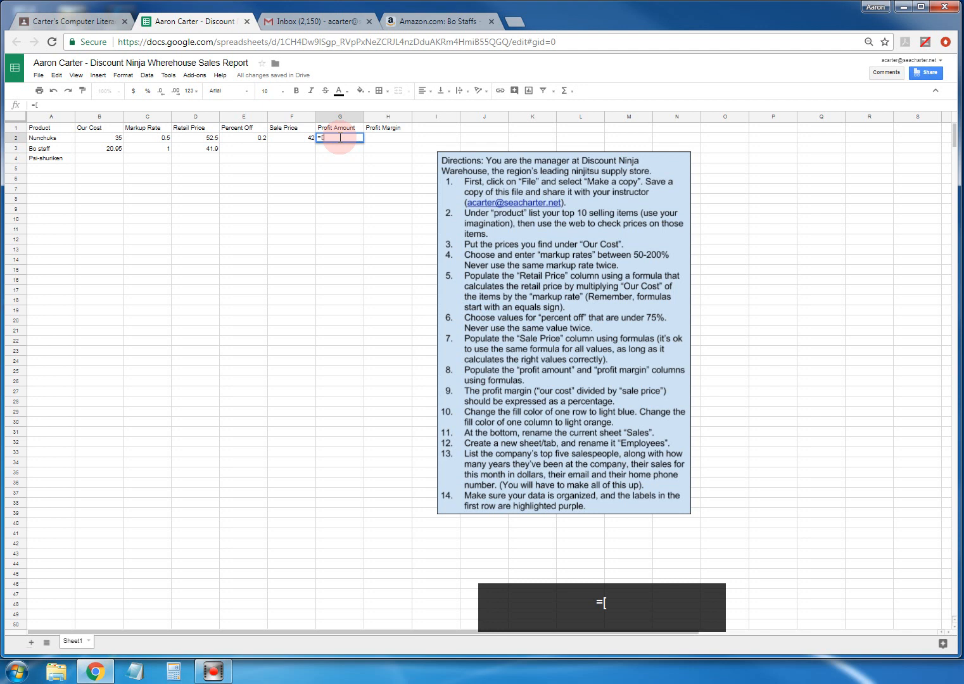
type("Sale Price")
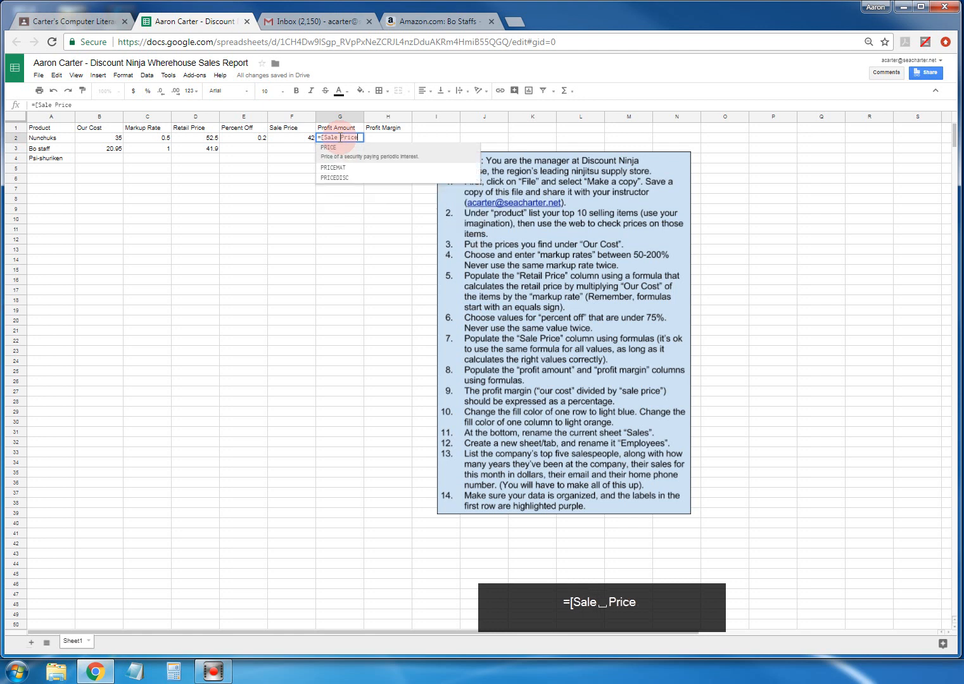
type("]")
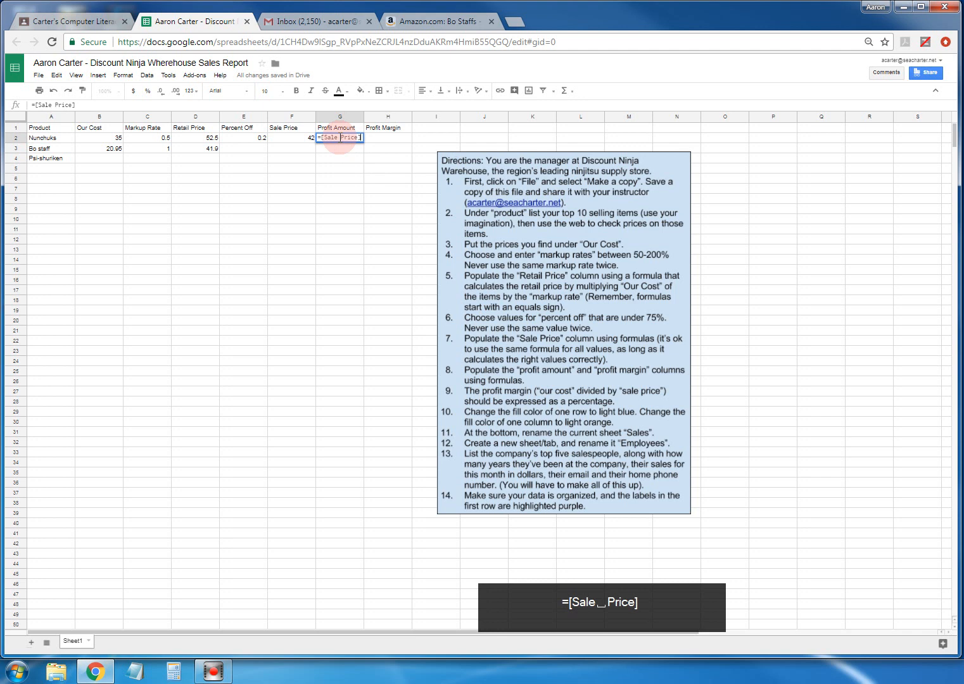
type("-")
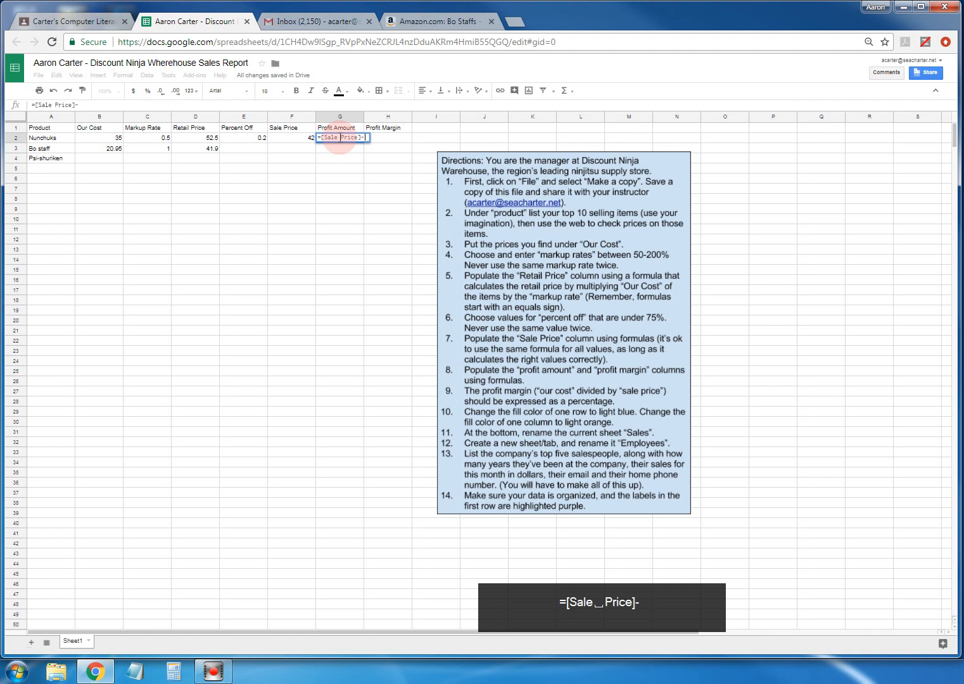
type("[")
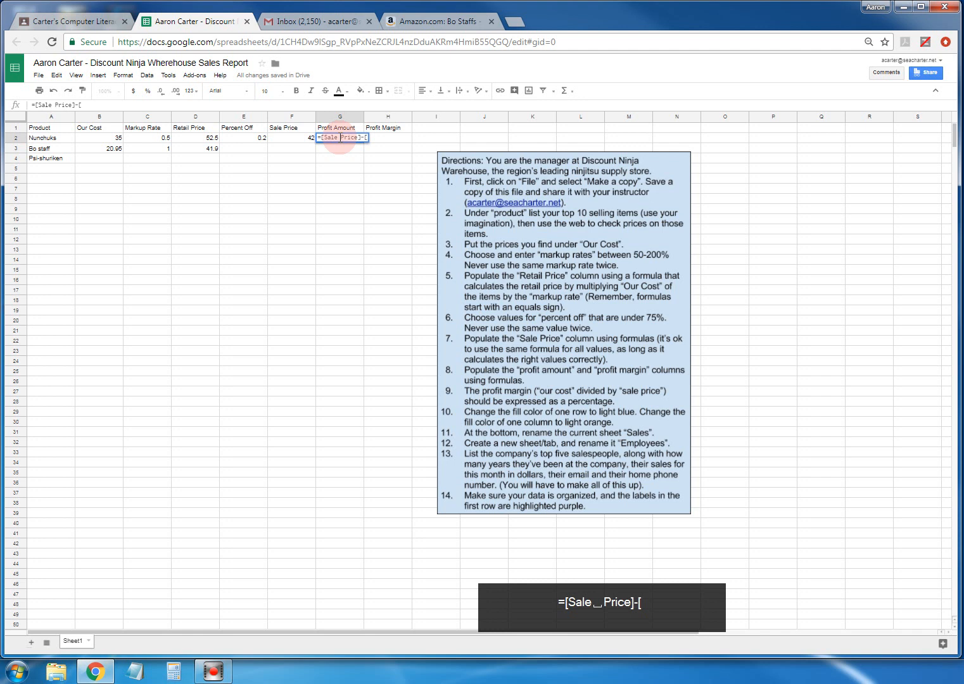
type("Our C")
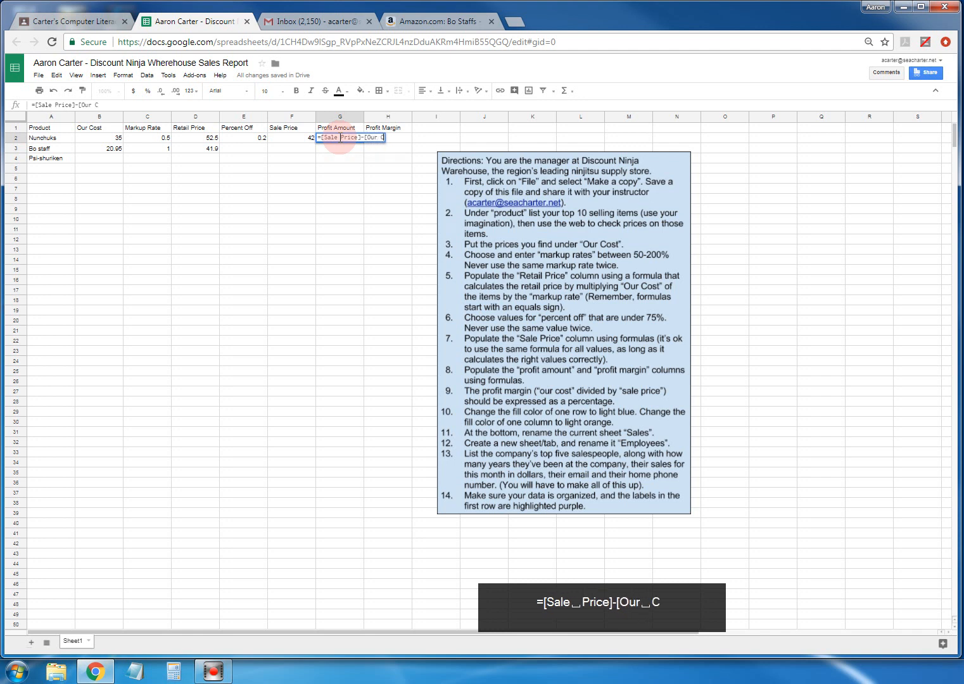
type("ost]")
- Replace the draft with =f2-b2 and commit it in G2
key("BackSpace")
key("BackSpace")
key("BackSpace")
key("BackSpace")
key("BackSpace")
key("BackSpace")
key("BackSpace")
key("BackSpace")
key("BackSpace")
key("BackSpace")
key("BackSpace")
key("BackSpace")
key("BackSpace")
key("BackSpace")
key("BackSpace")
key("BackSpace")
key("BackSpace")
key("BackSpace")
key("BackSpace")
key("BackSpace")
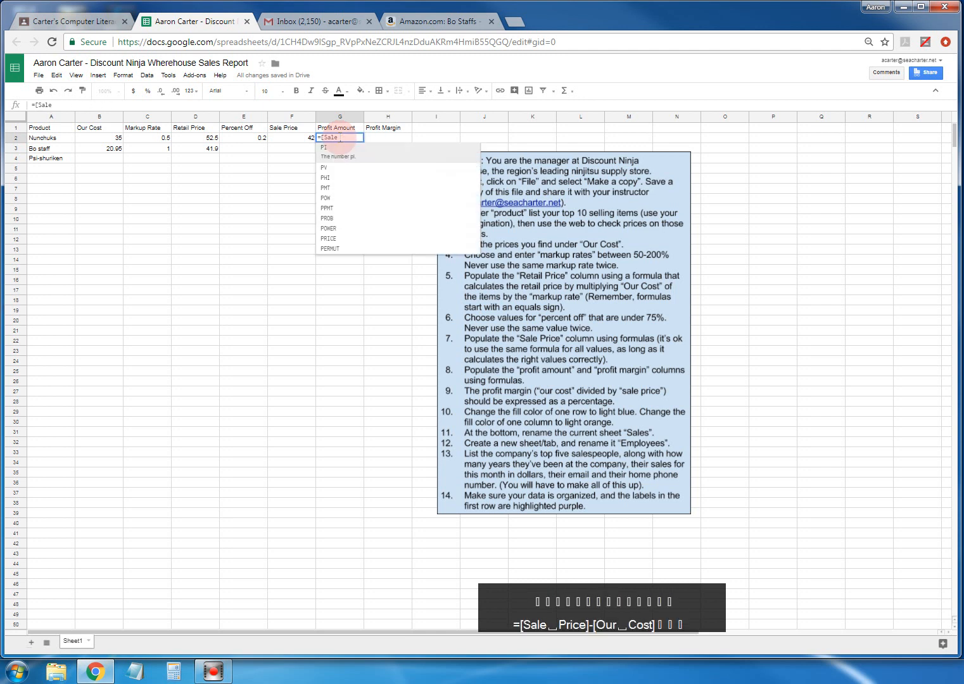
key("BackSpace")
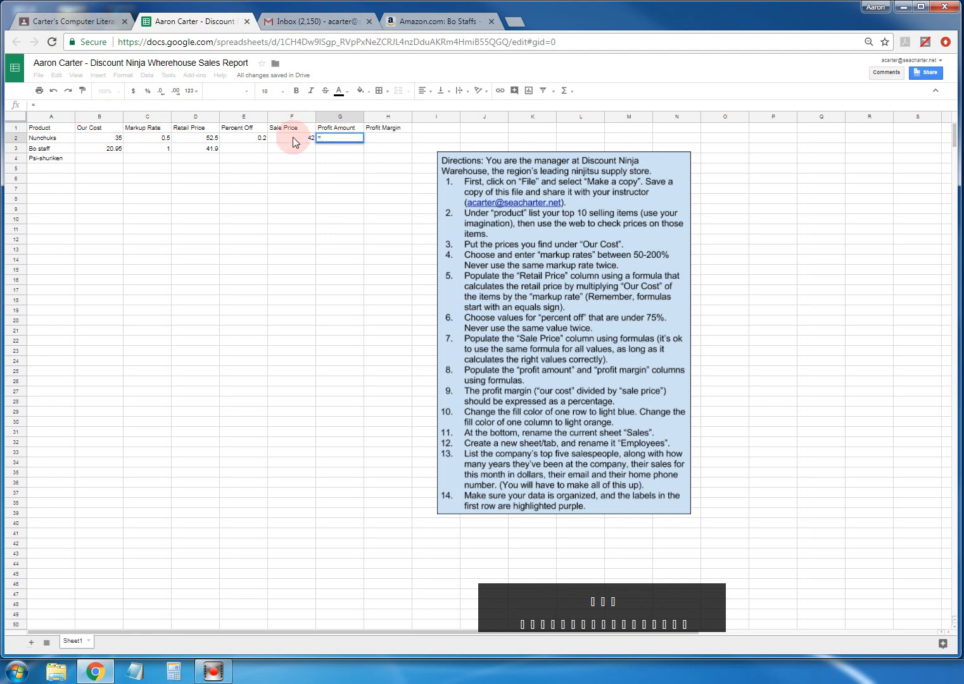
type("f2-")
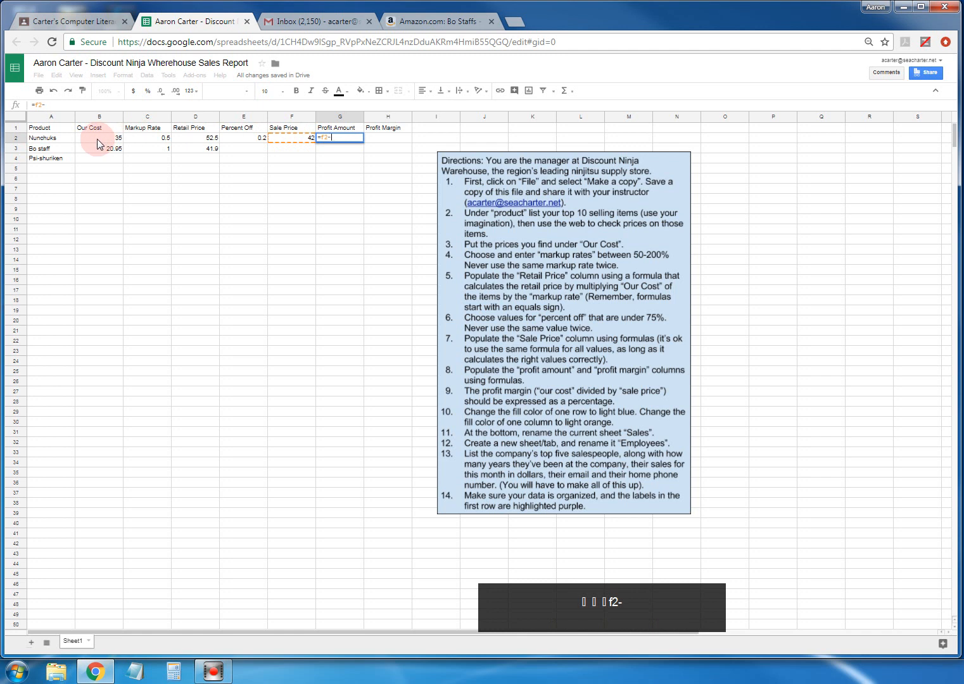
type("b2")
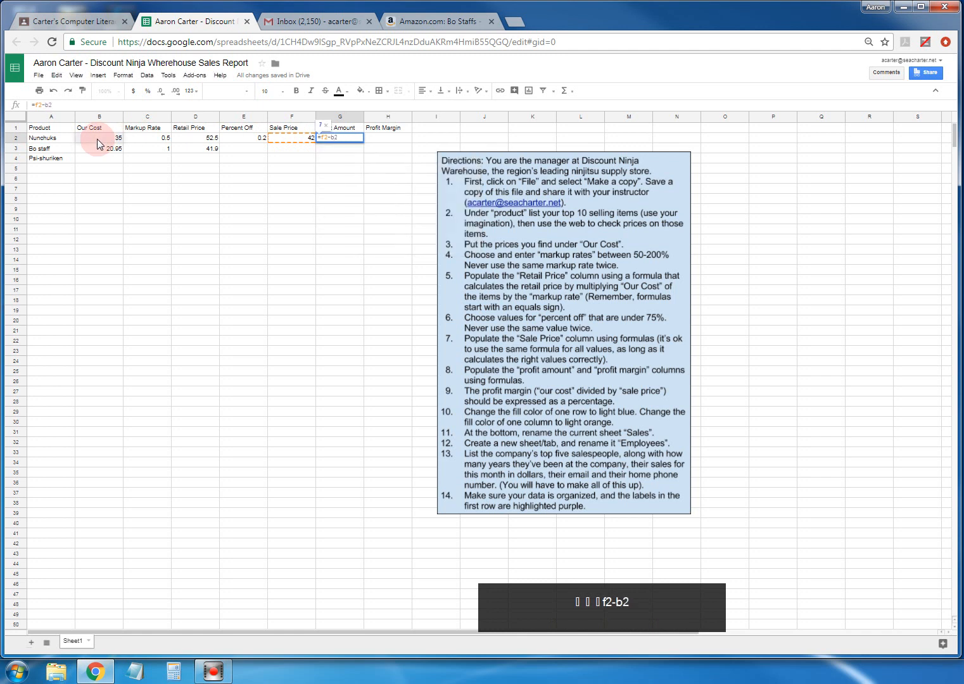
key("Return")
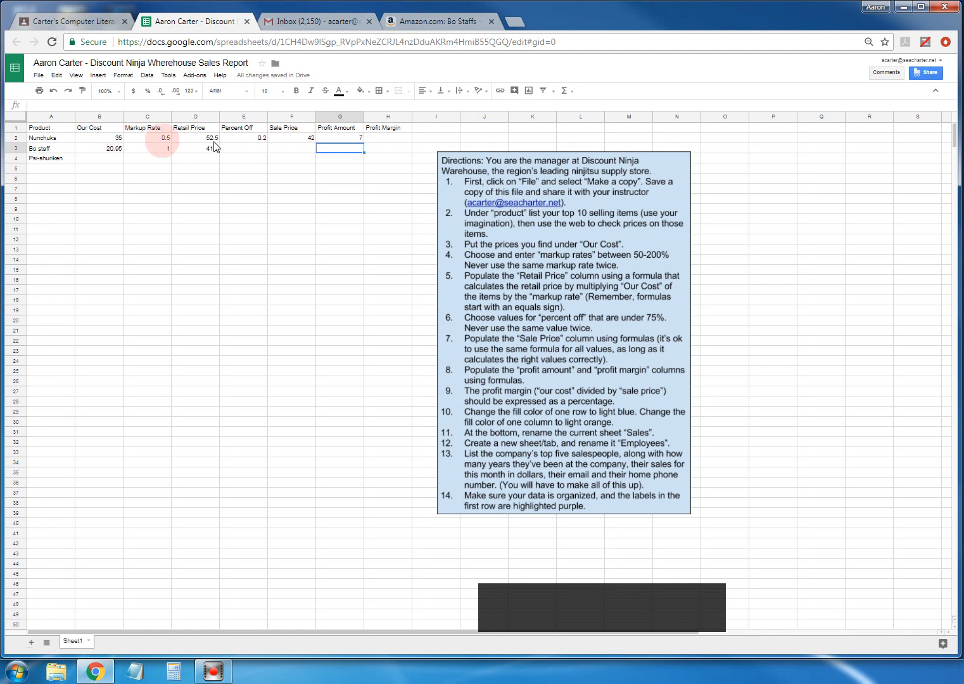
left_click(338, 139)
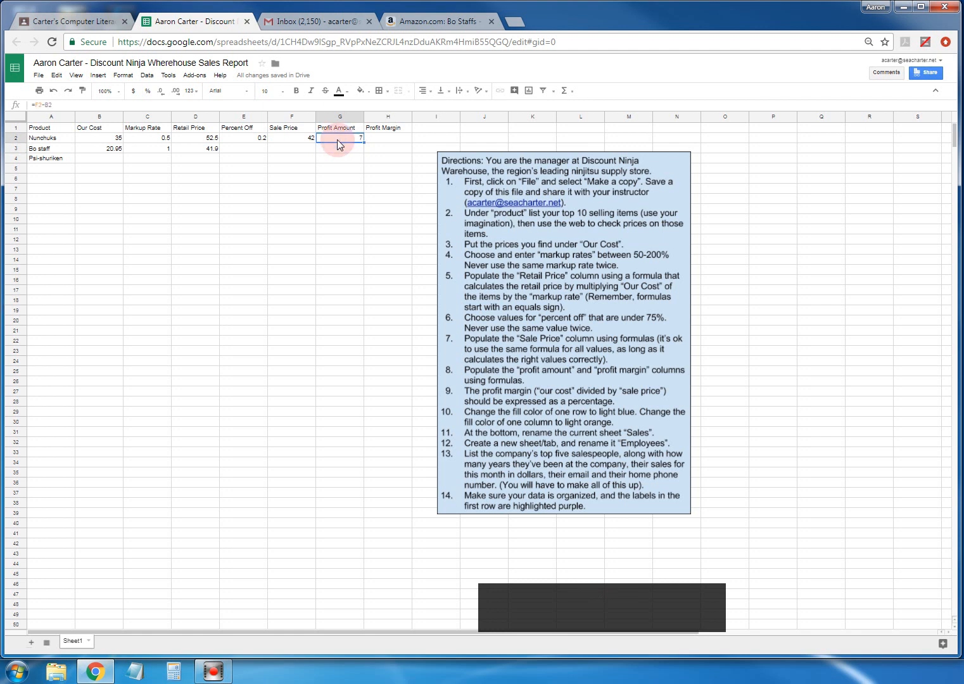
left_click(388, 141)
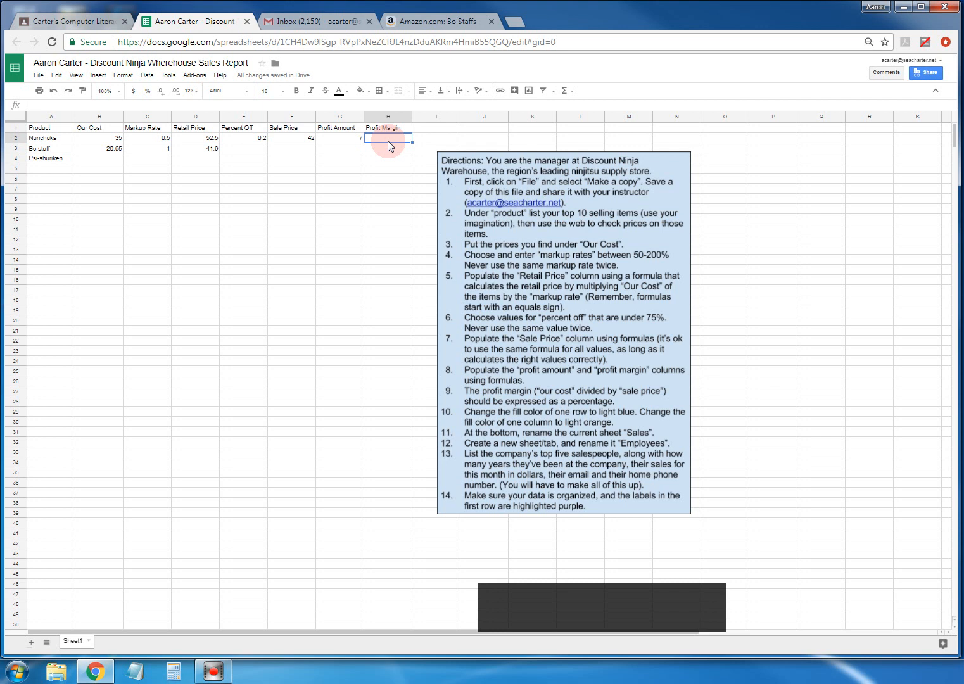
left_click(343, 140)
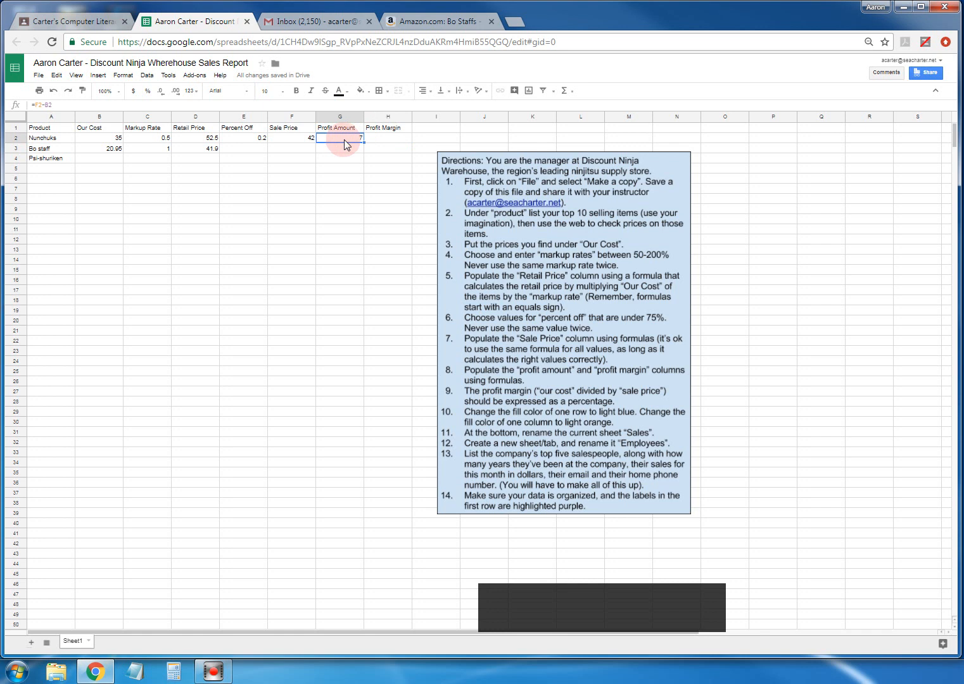
left_click(376, 137)
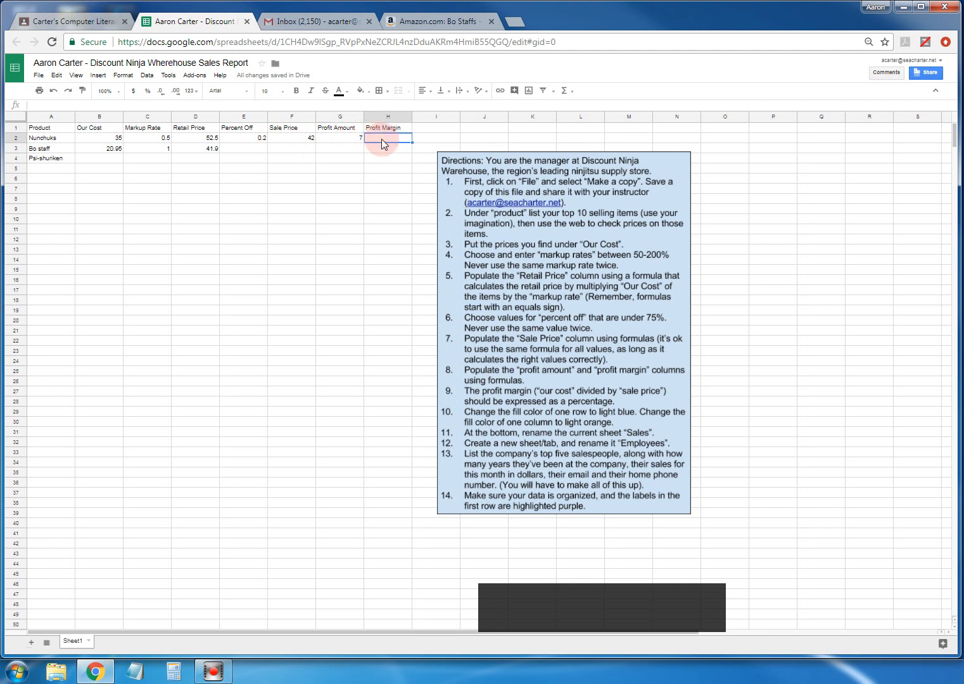
- Enter =35/42 in H2, giving a profit margin of 0.8333333333
type("=")
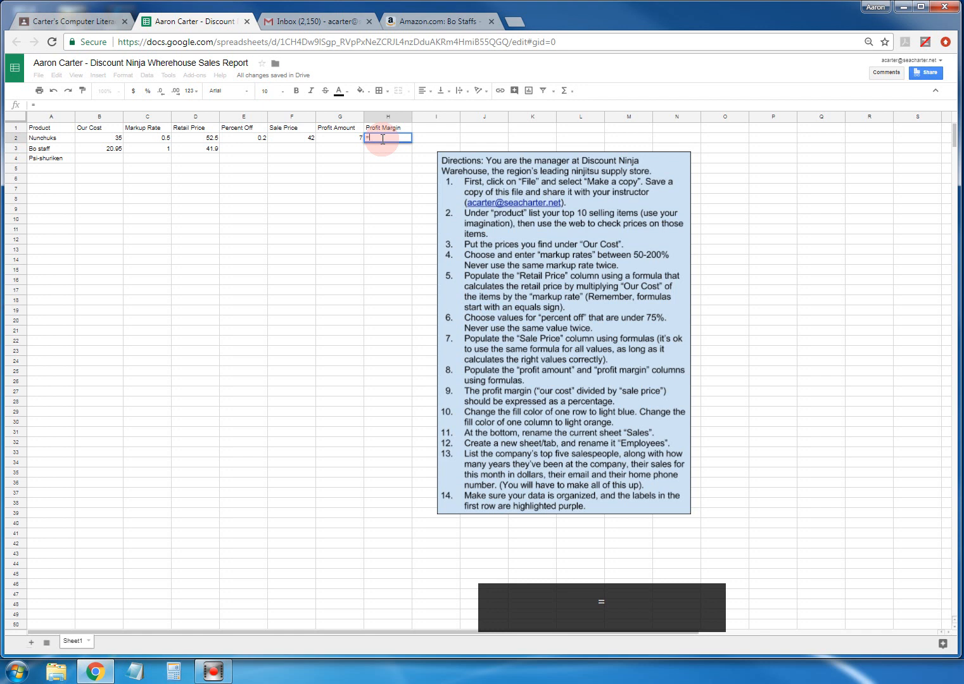
type("35/")
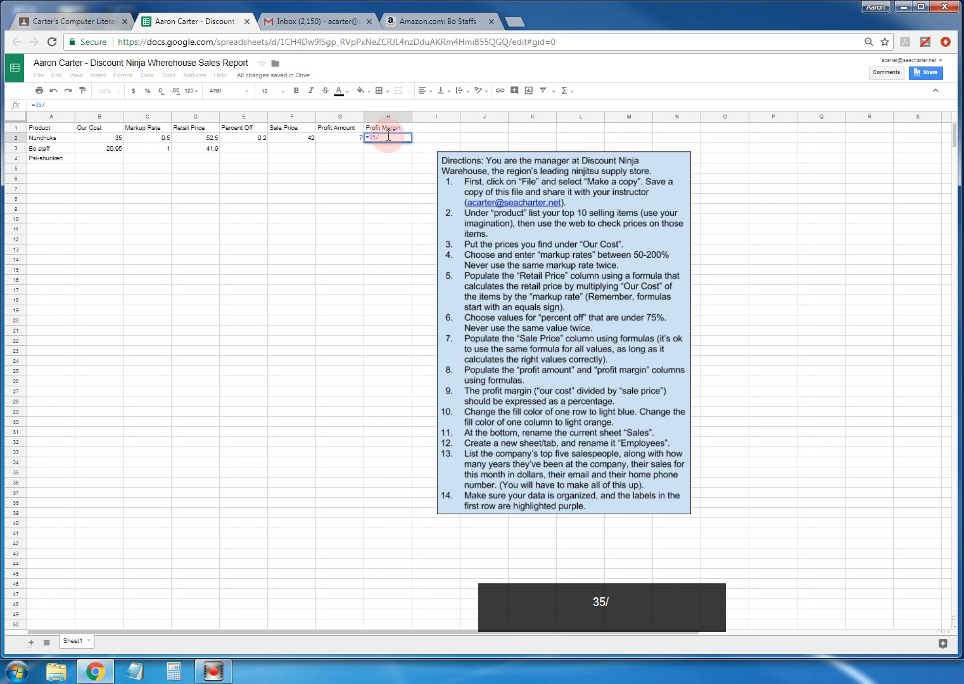
type("42")
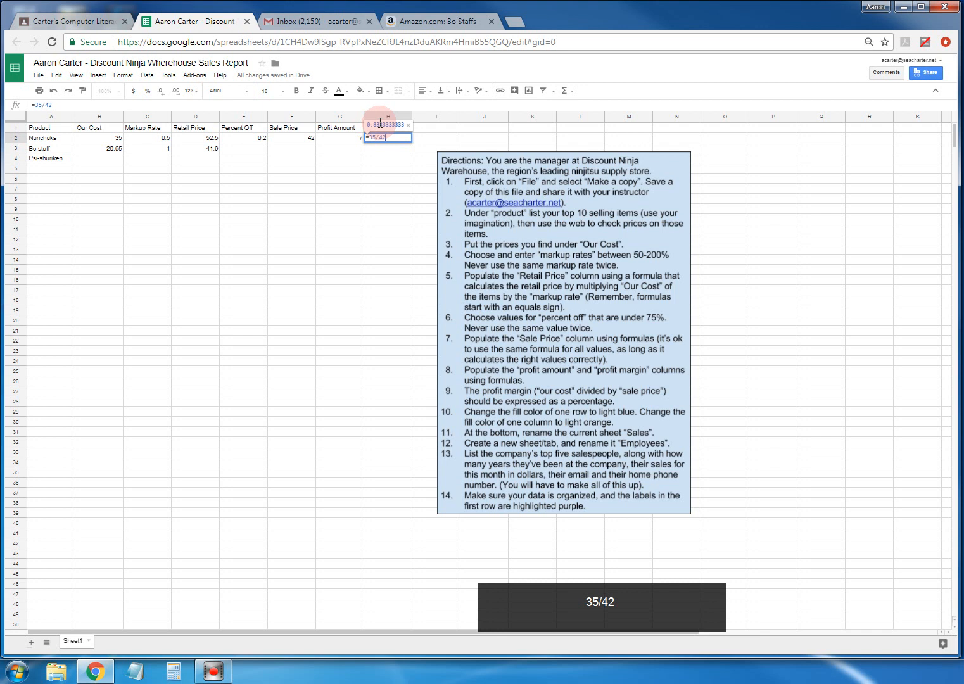
key("Return")
left_click(387, 139)
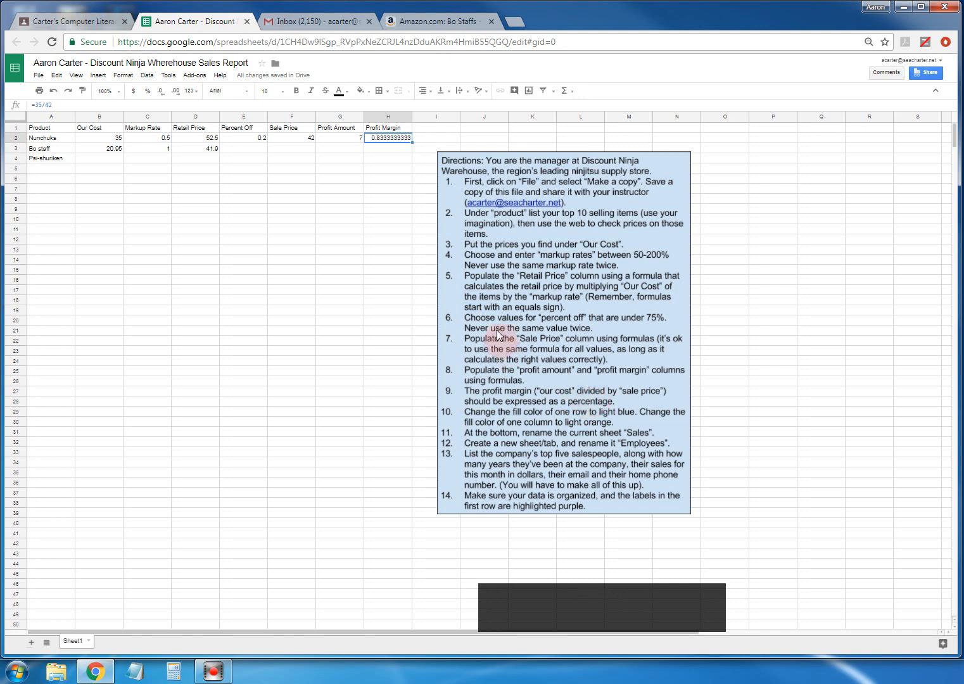
- Apply the Percent number format to H2 so the margin reads 83.33%
right_click(389, 141)
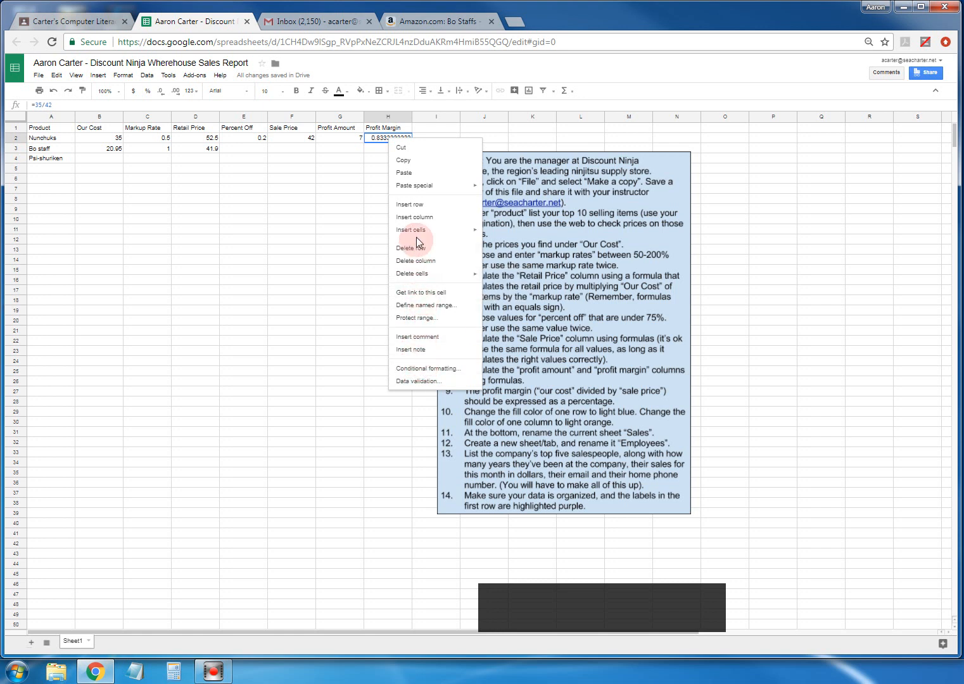
left_click(376, 148)
left_click(377, 139)
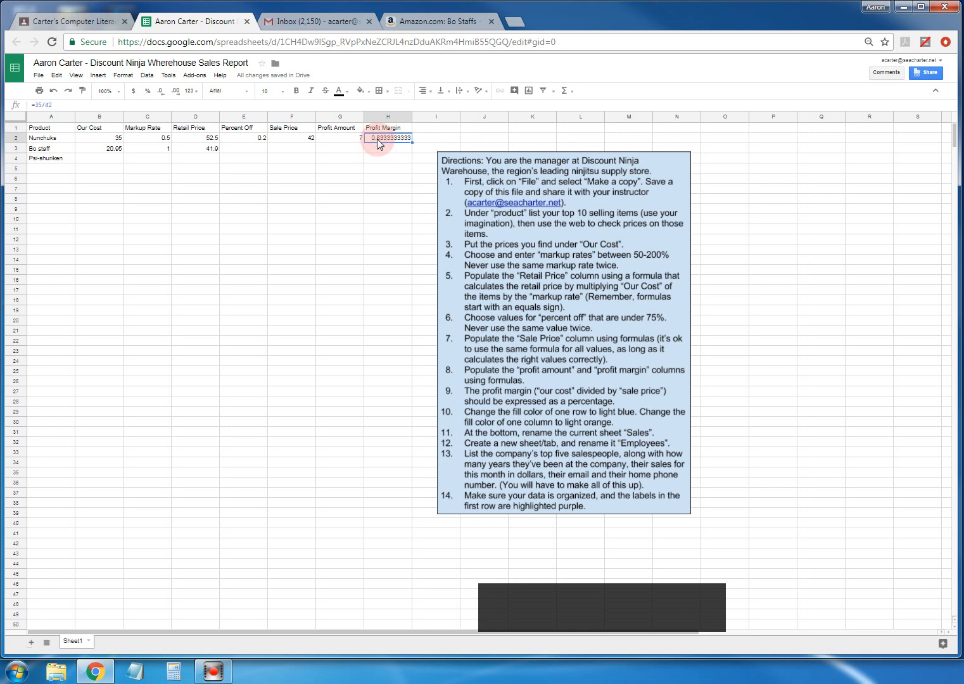
left_click(121, 75)
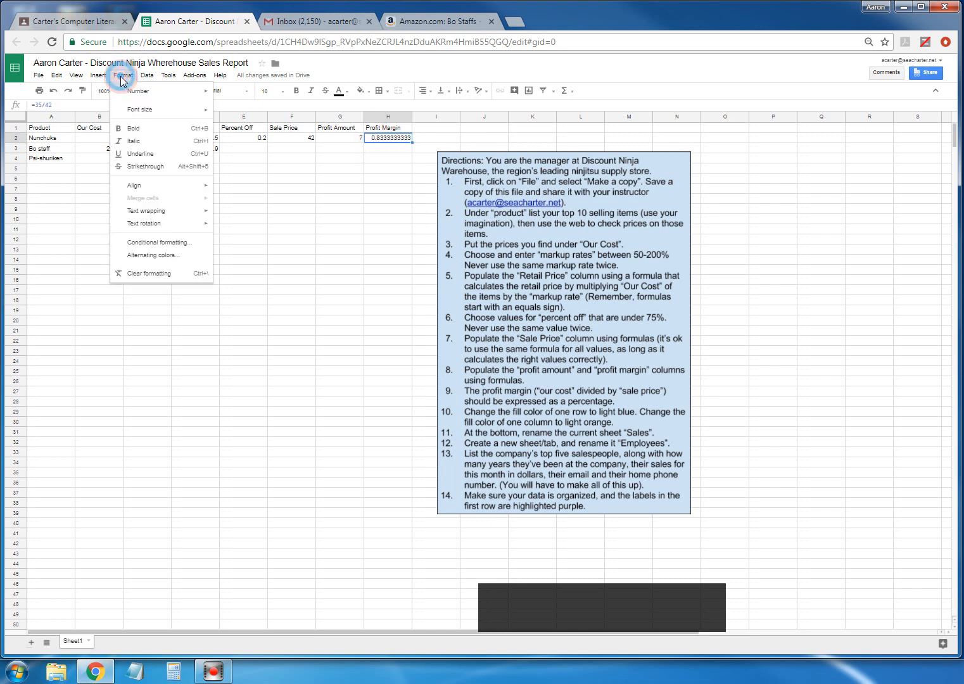
mouse_move(141, 95)
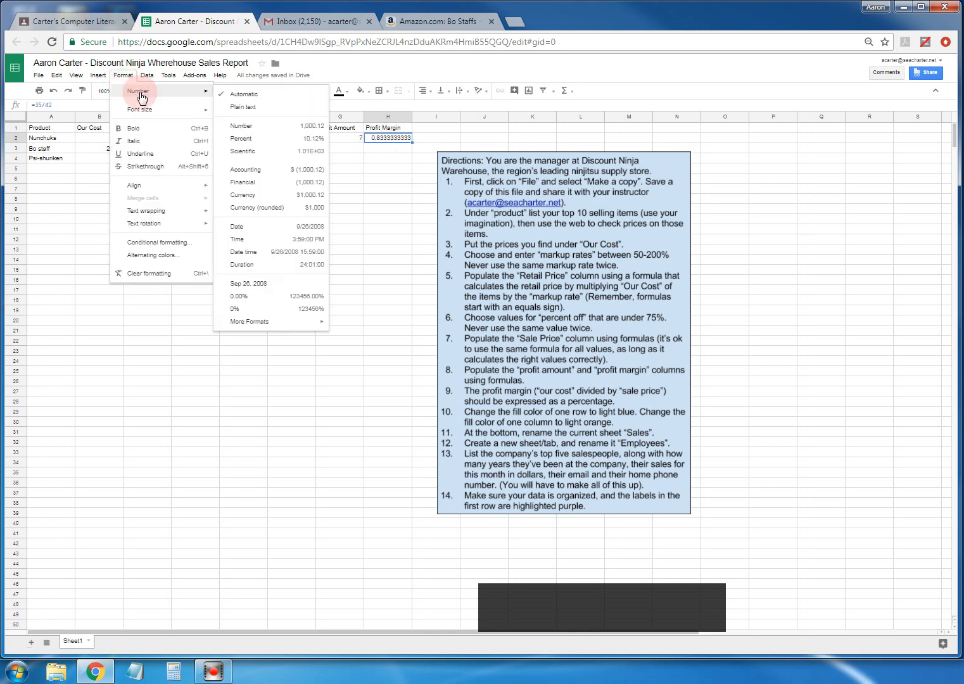
left_click(242, 139)
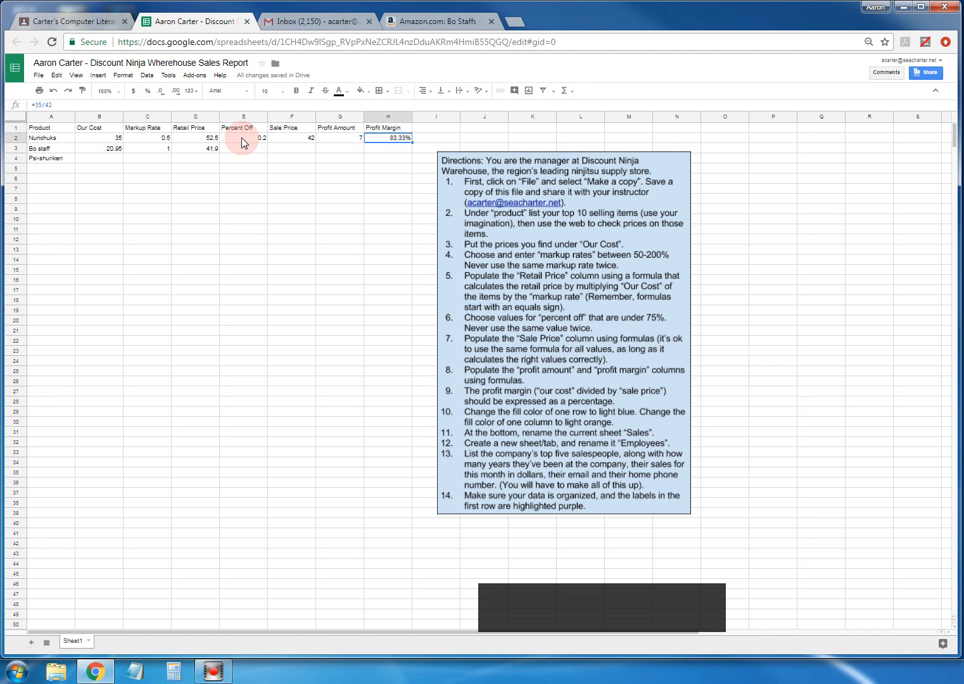
- Paste H2's profit margin into H3 for Bo staff
left_click(388, 148)
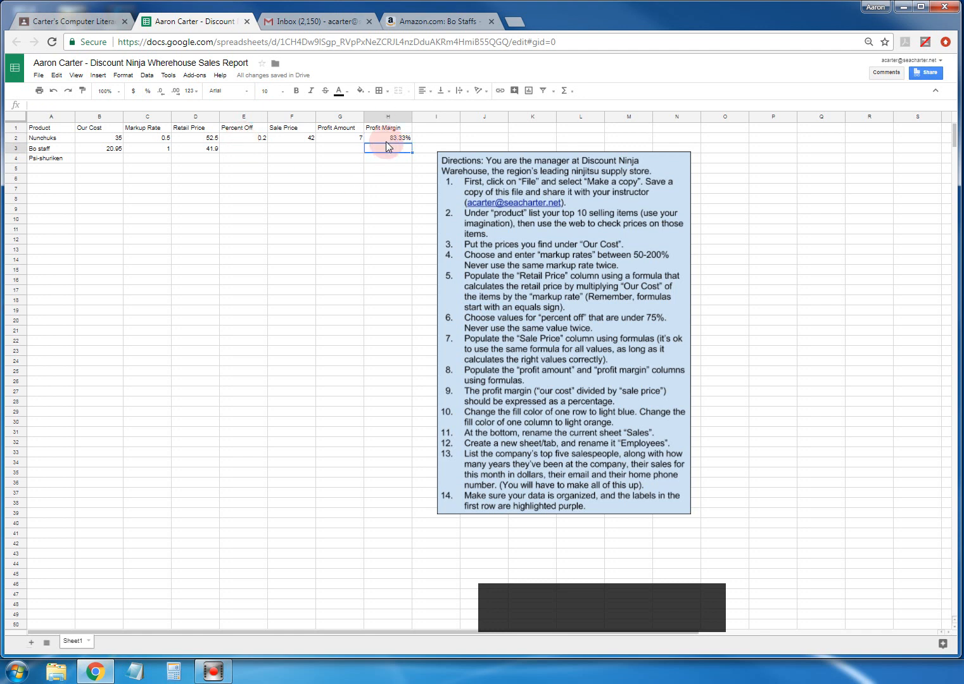
left_click(386, 138)
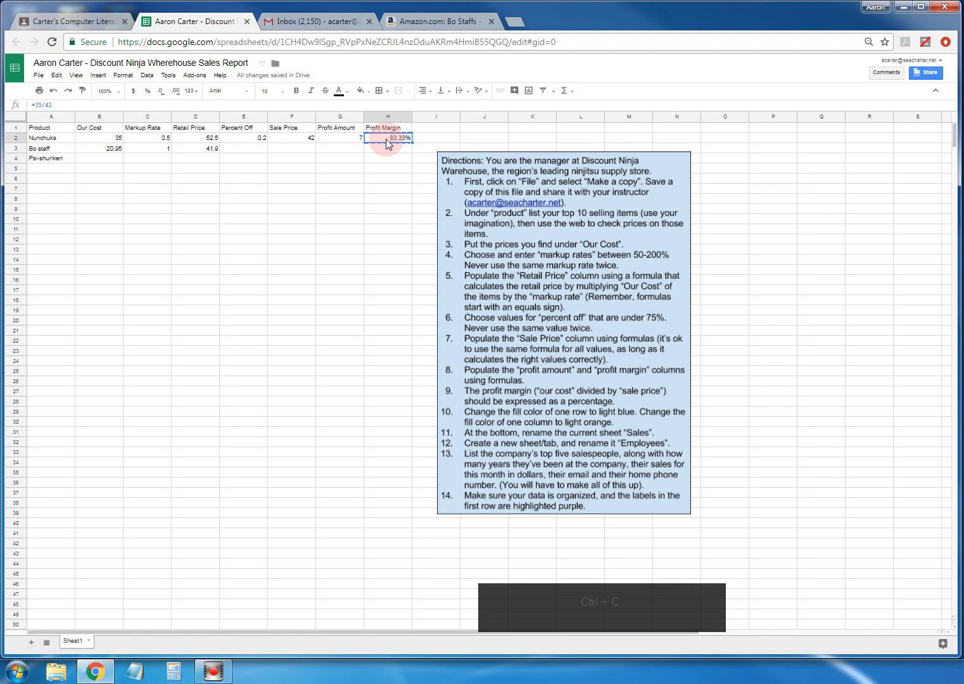
left_click(386, 148)
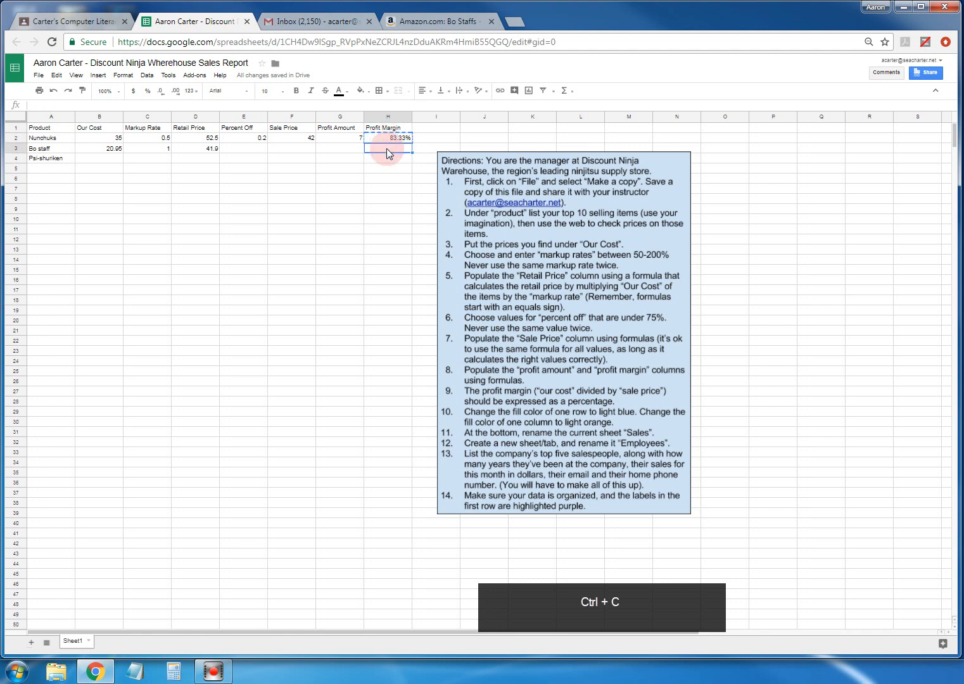
key("ctrl+v")
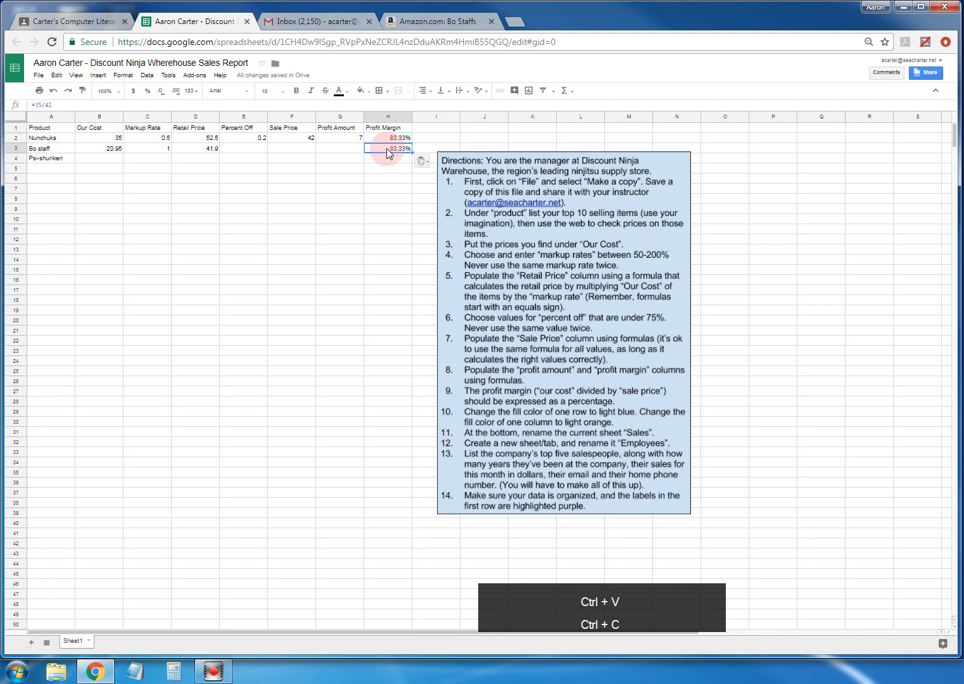
- Enter 0.1 as Bo staff's Percent Off in E3
left_click(257, 151)
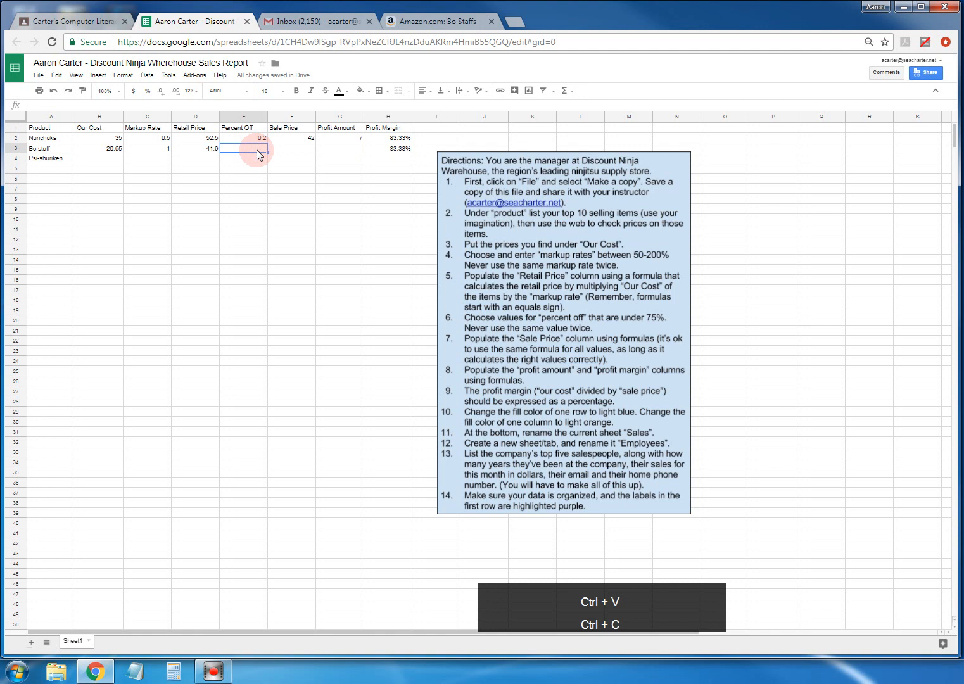
type(".1")
left_click(289, 151)
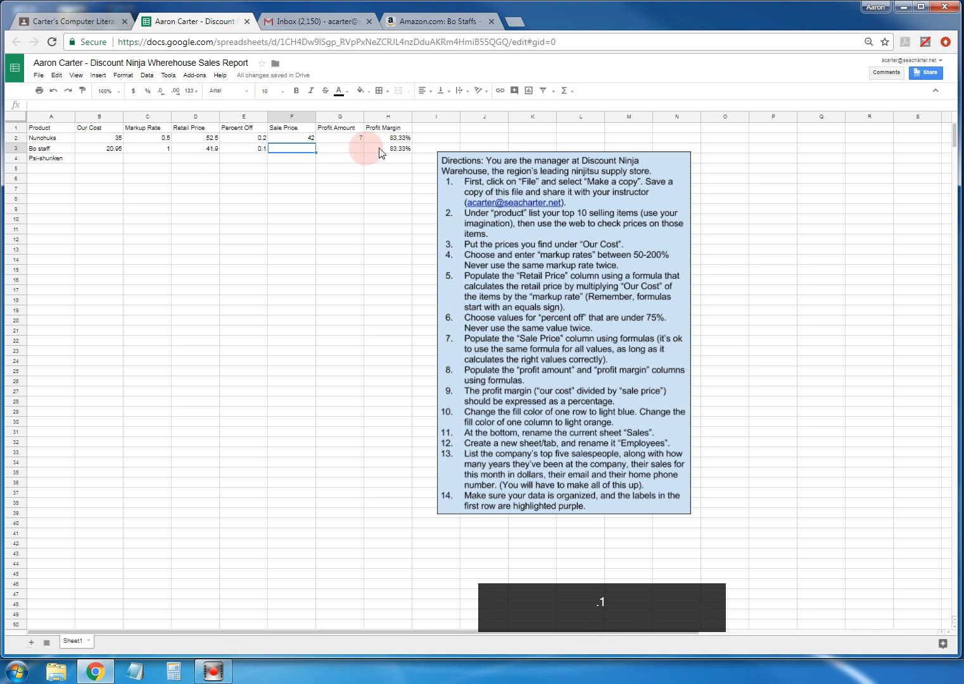
left_click(295, 150)
- Copy the sale price and profit amount formulas from F2 and G2 into F3 and G3
left_click(301, 137)
key("ctrl+c")
left_click(302, 149)
key("ctrl+v")
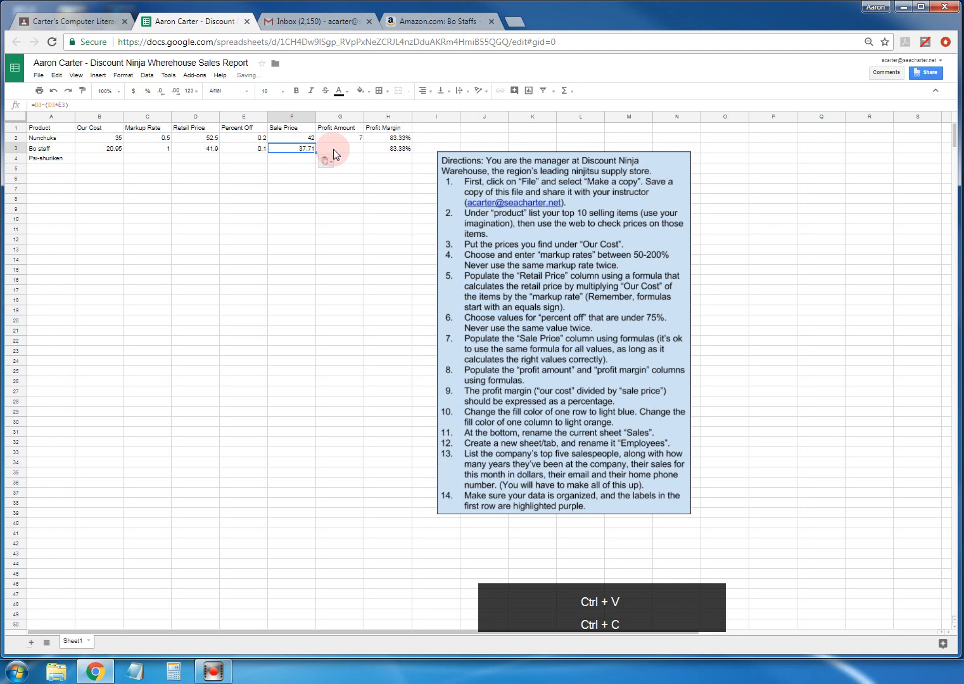
left_click(337, 145)
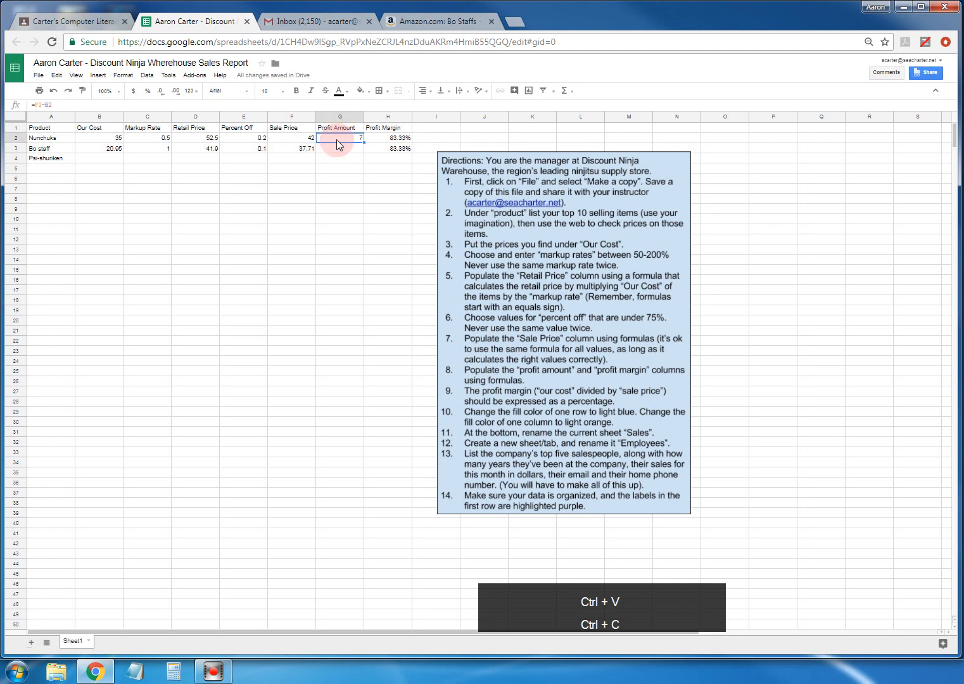
key("ctrl+c")
left_click(336, 149)
key("ctrl+v")
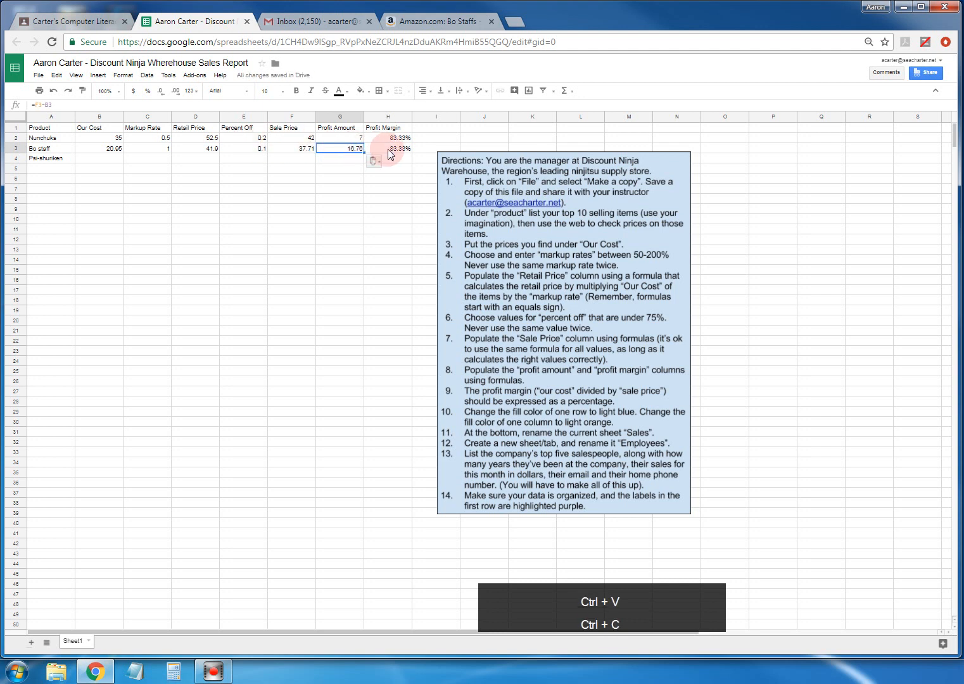
- Open H2's profit margin formula in the formula bar for editing
left_click(389, 150)
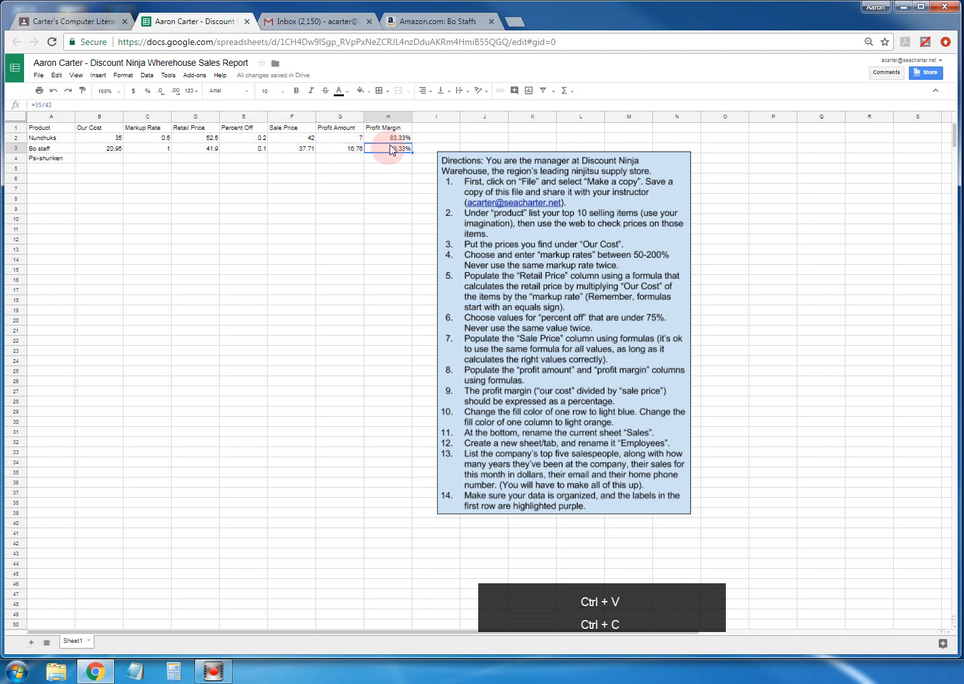
left_click(392, 139)
left_click(37, 106)
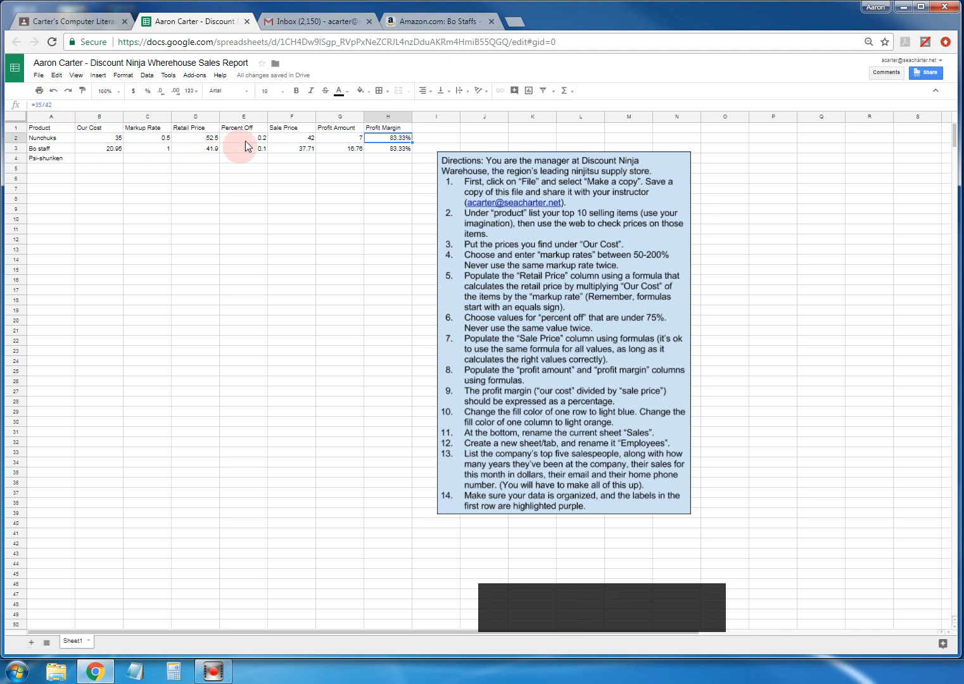
left_click(53, 105)
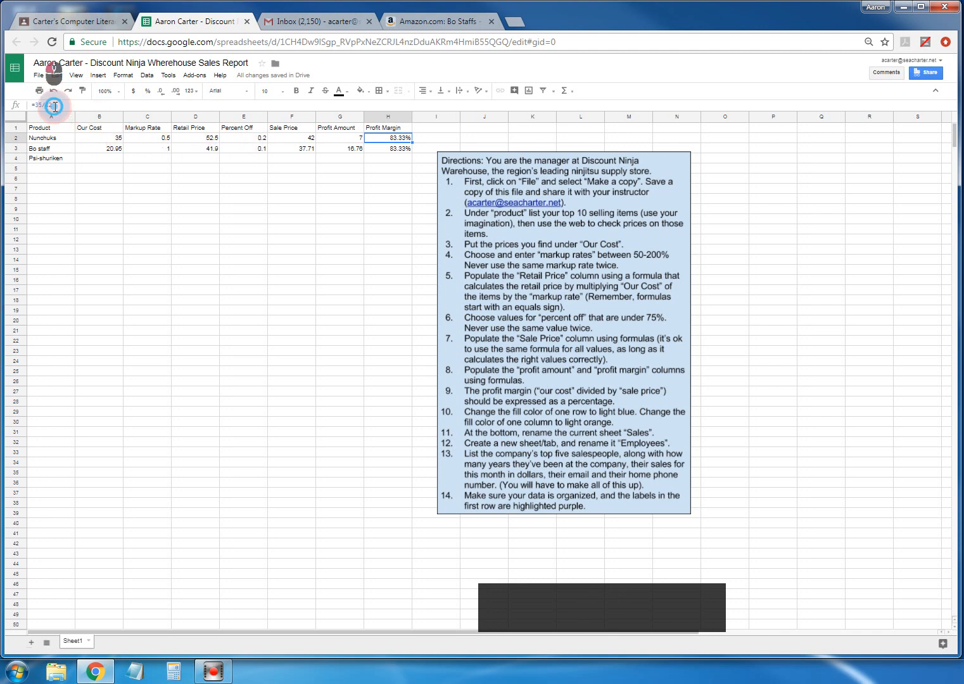
- Replace H2's hard-coded =35/42 with =b2/f2 for an 83.33% margin
left_click(393, 150)
left_click(392, 138)
left_click(390, 150)
left_click(391, 141)
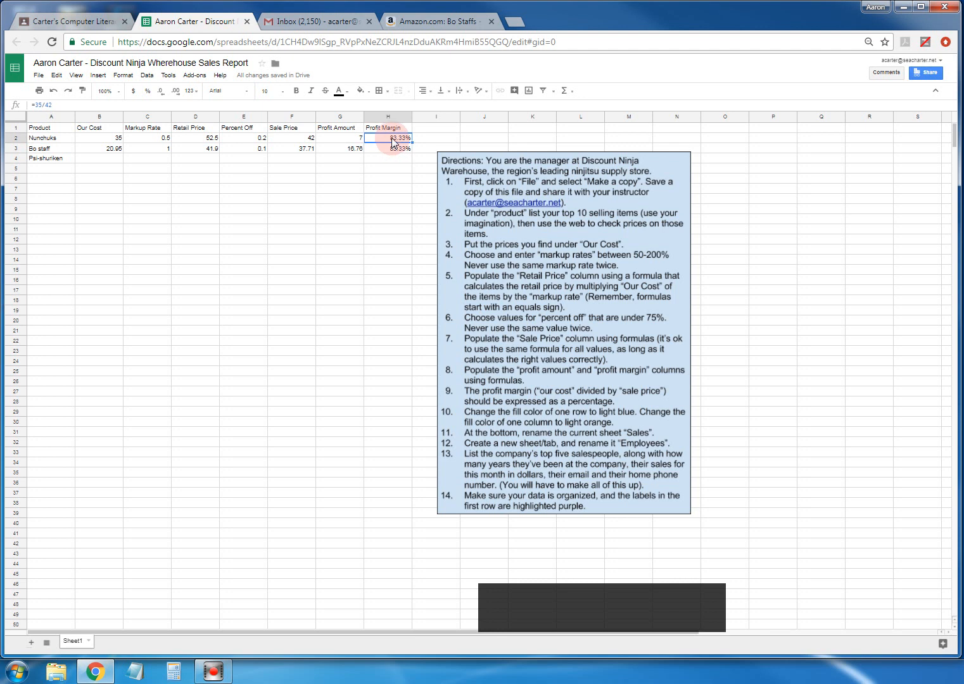
left_click(71, 105)
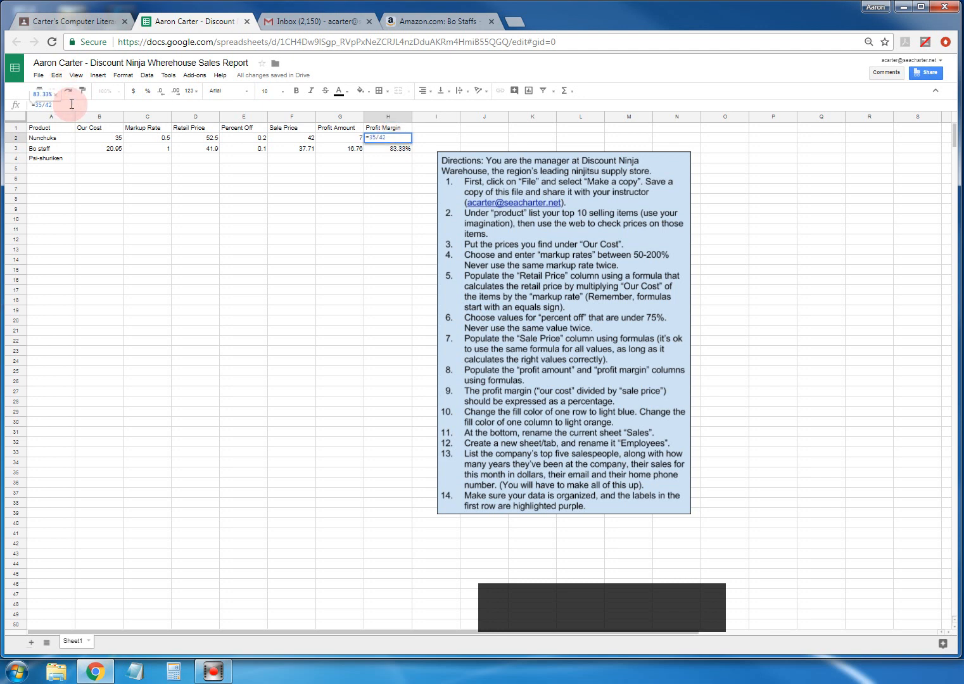
key("BackSpace")
key("BackSpace")
key("BackSpace")
key("BackSpace")
key("BackSpace")
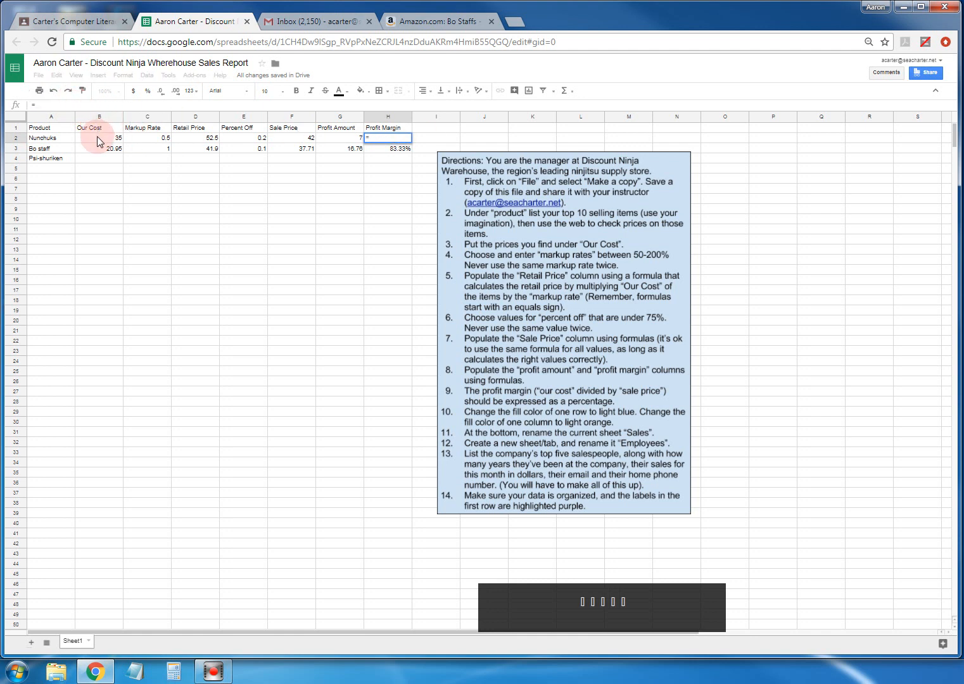
type("b2/")
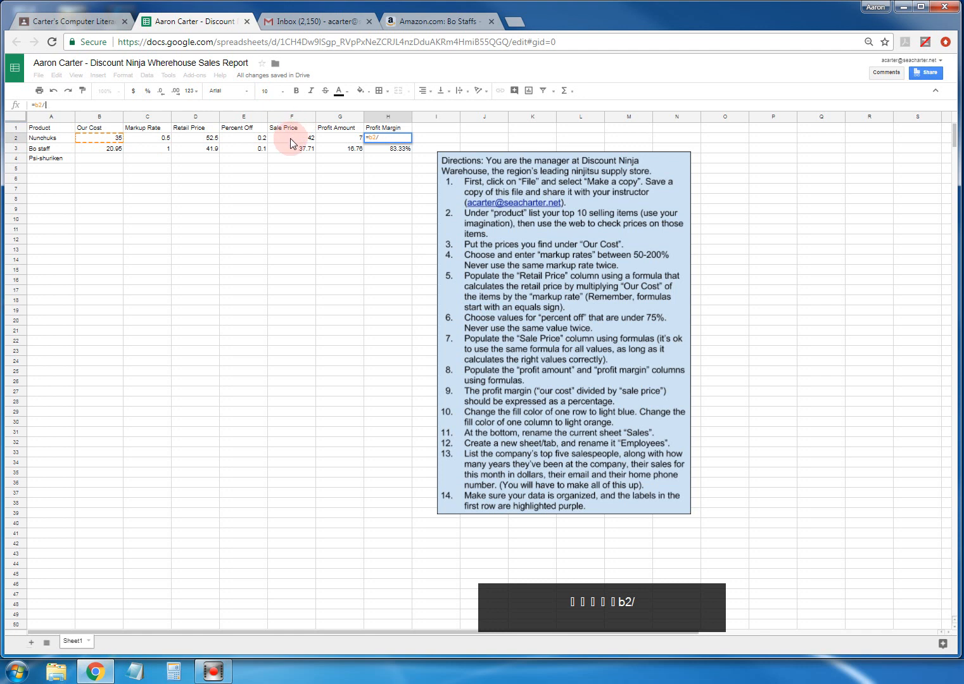
type("f2")
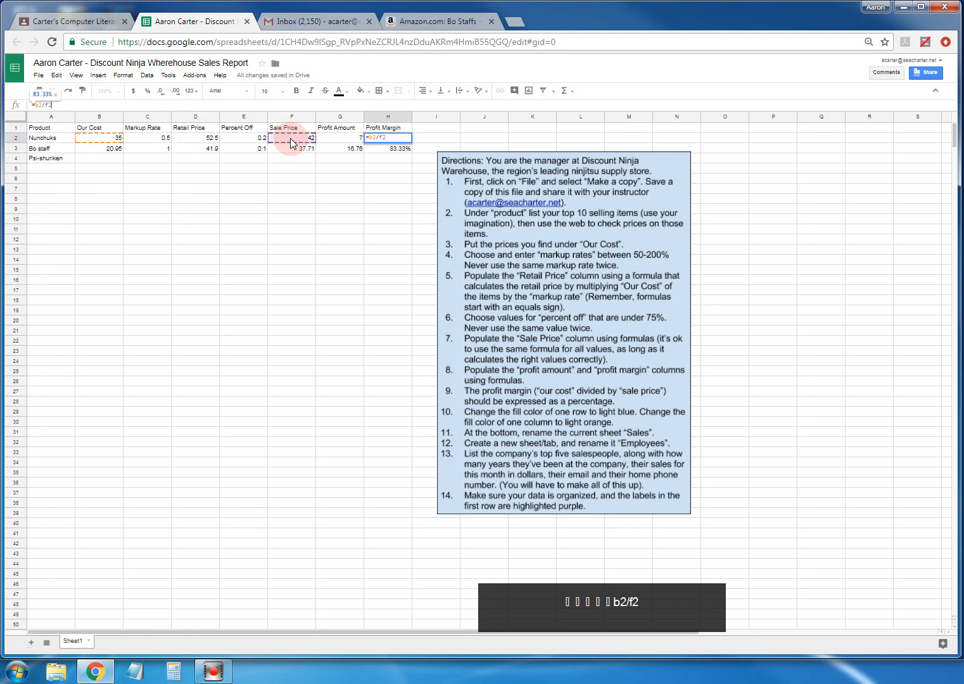
key("Return")
- Copy the margin formula from H2 into H3, giving Bo staff 55.56%
left_click(380, 138)
key("ctrl+c")
left_click(385, 148)
key("ctrl+v")
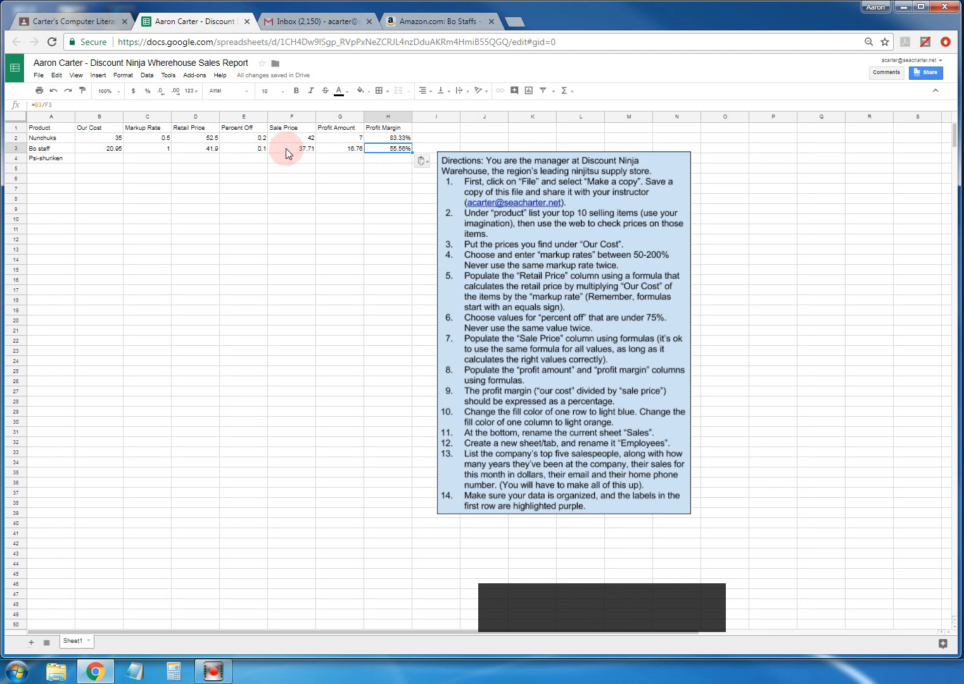
left_click(247, 150)
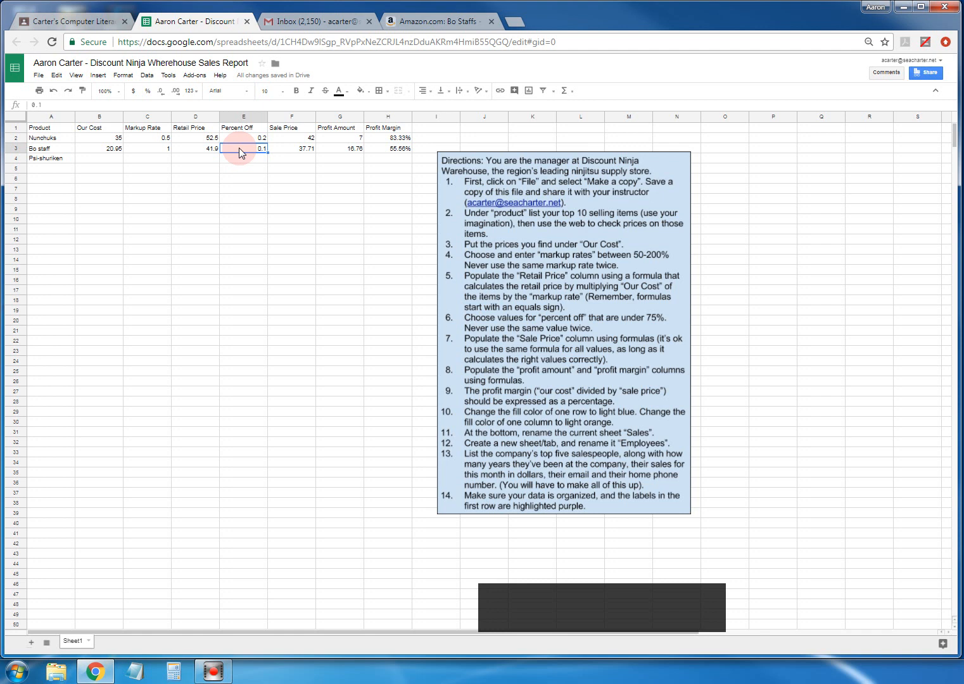
- Change Bo staff's Percent Off to 0 and select the Psi-shuriken row A4:H4
type("0")
left_click(240, 167)
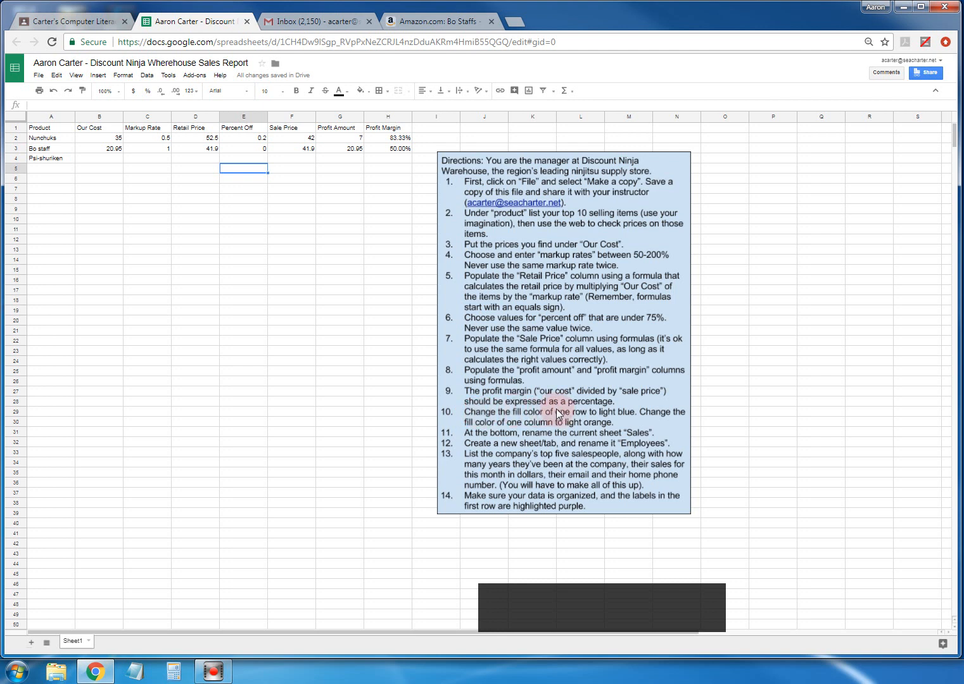
left_click_drag(53, 188, 377, 161)
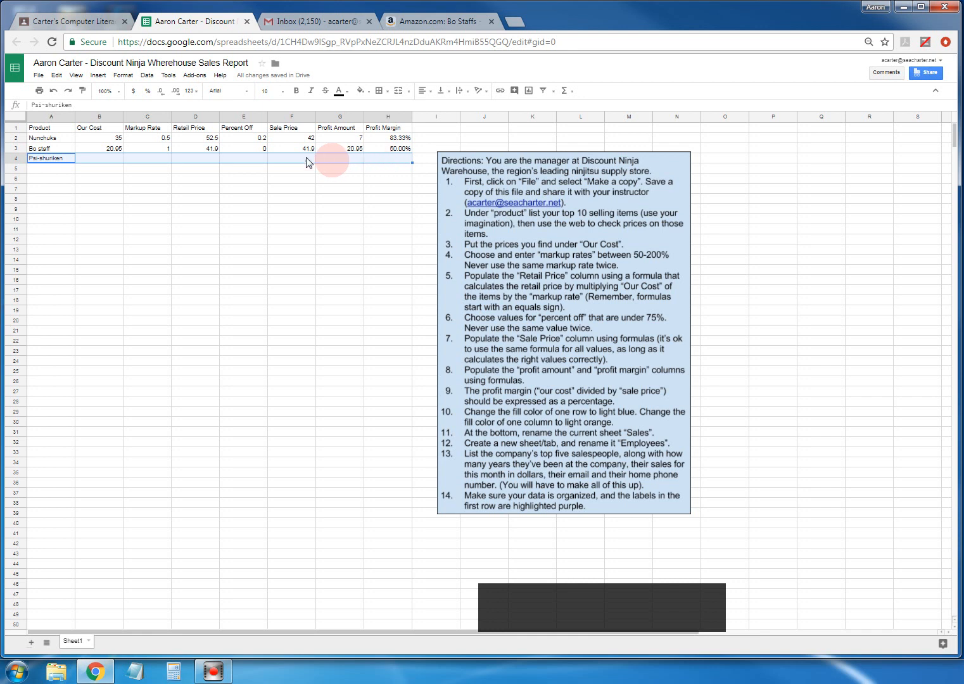
- Fill the Psi-shuriken row A4:H4 with light blue 3
left_click(123, 76)
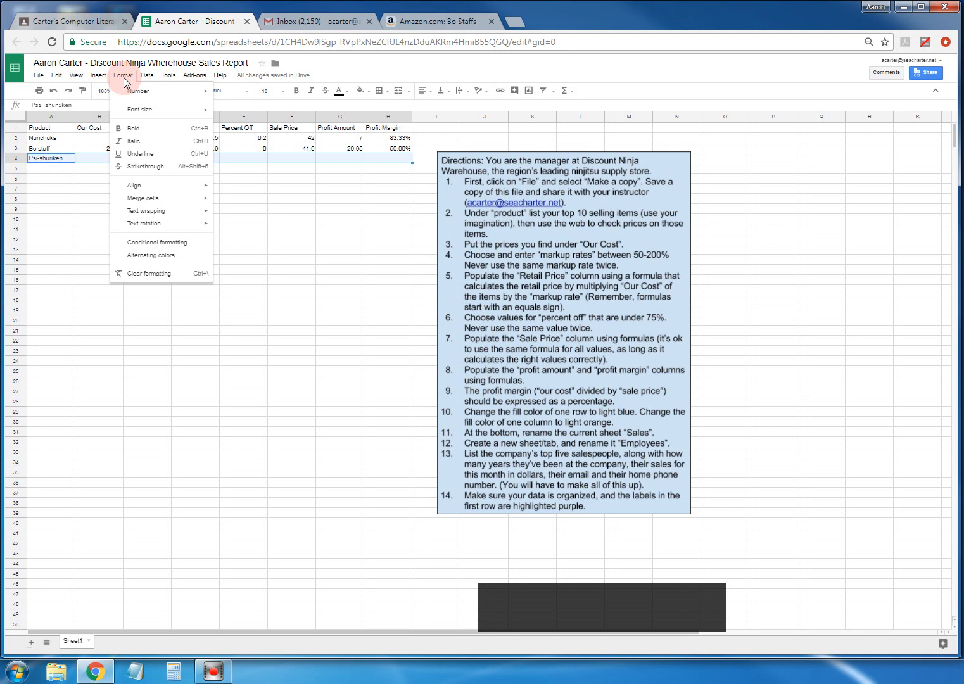
left_click(123, 77)
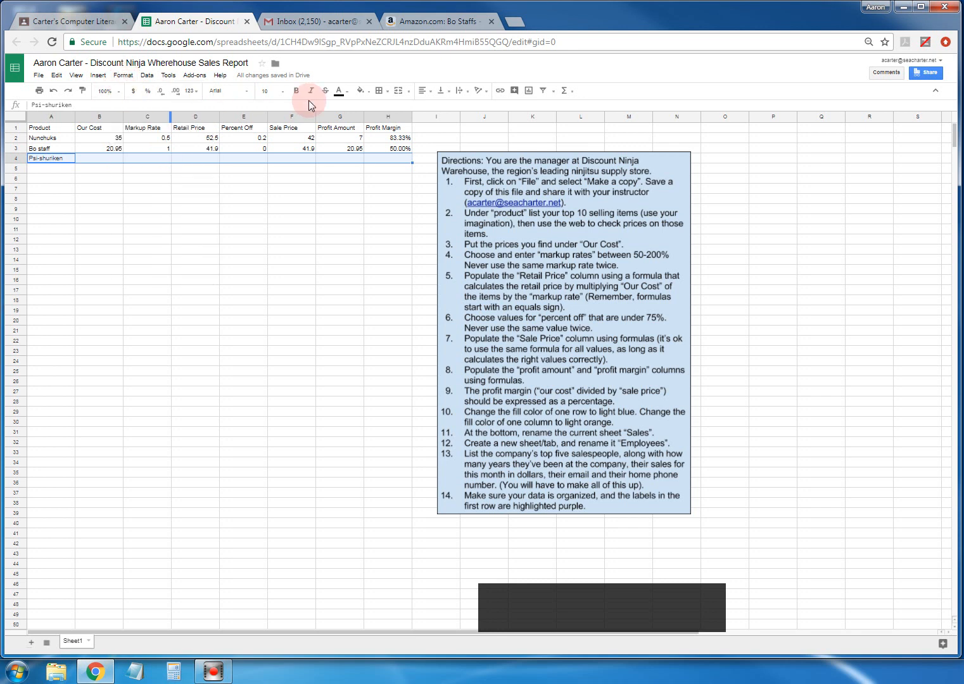
left_click(360, 90)
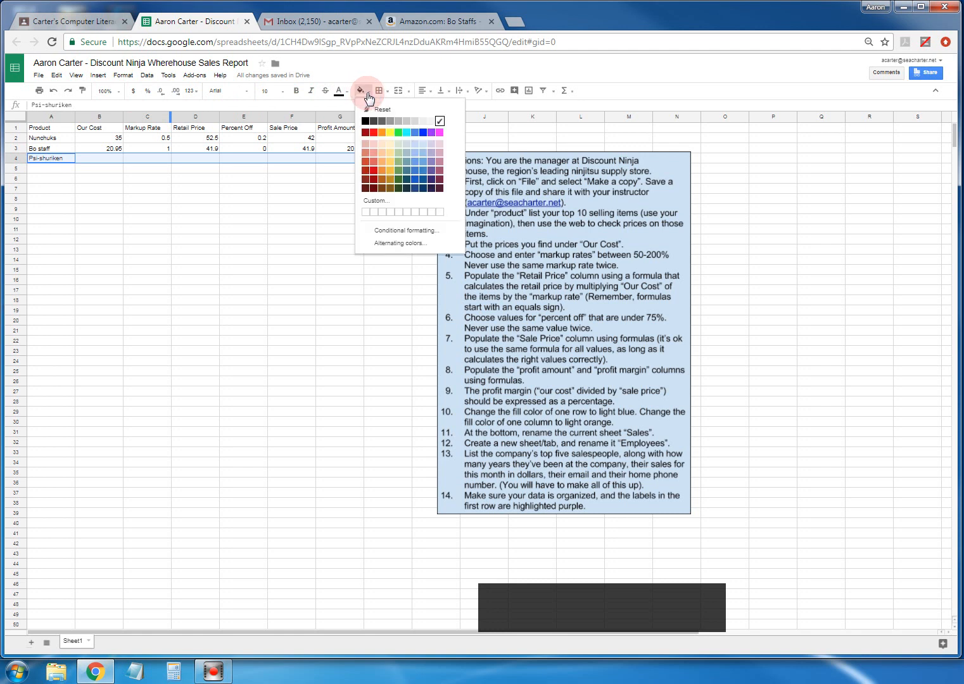
left_click(423, 145)
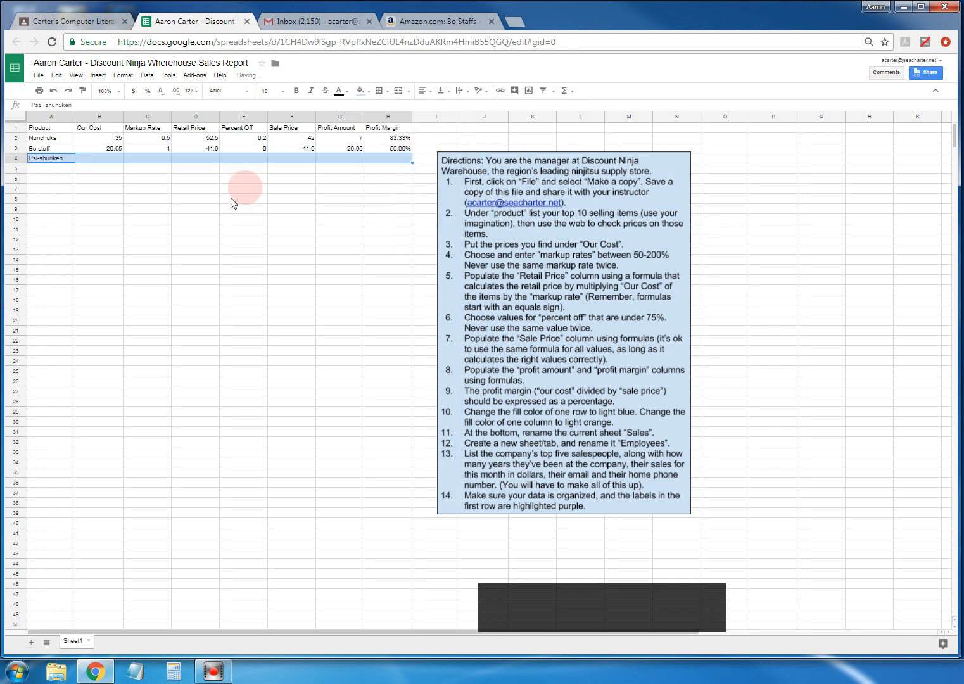
left_click(221, 241)
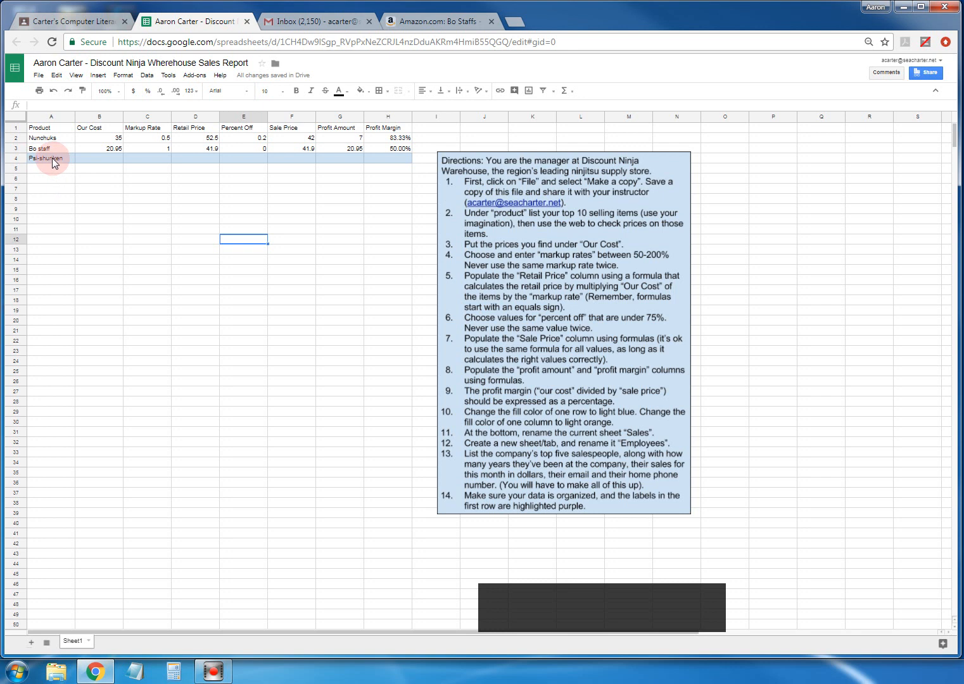
- Fill the entire column B (Our Cost) with light orange
left_click(97, 118)
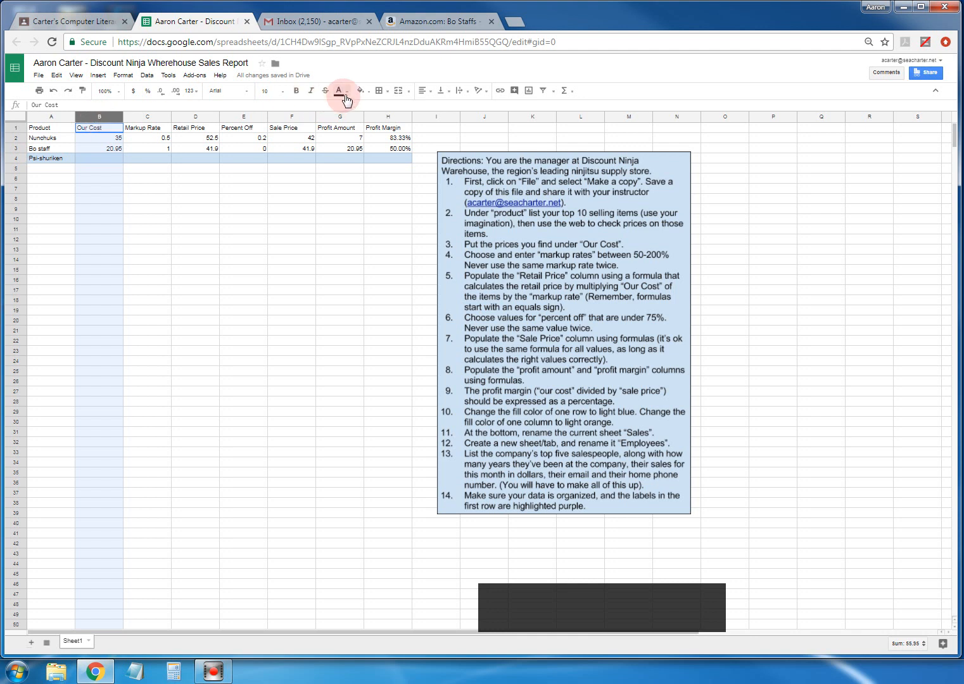
left_click(369, 94)
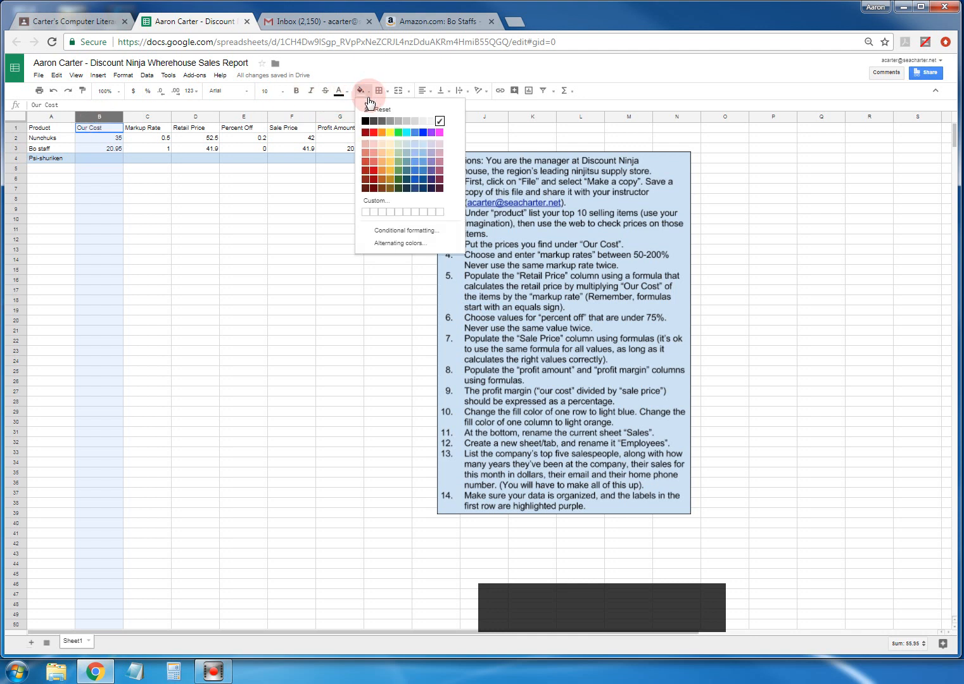
left_click(390, 145)
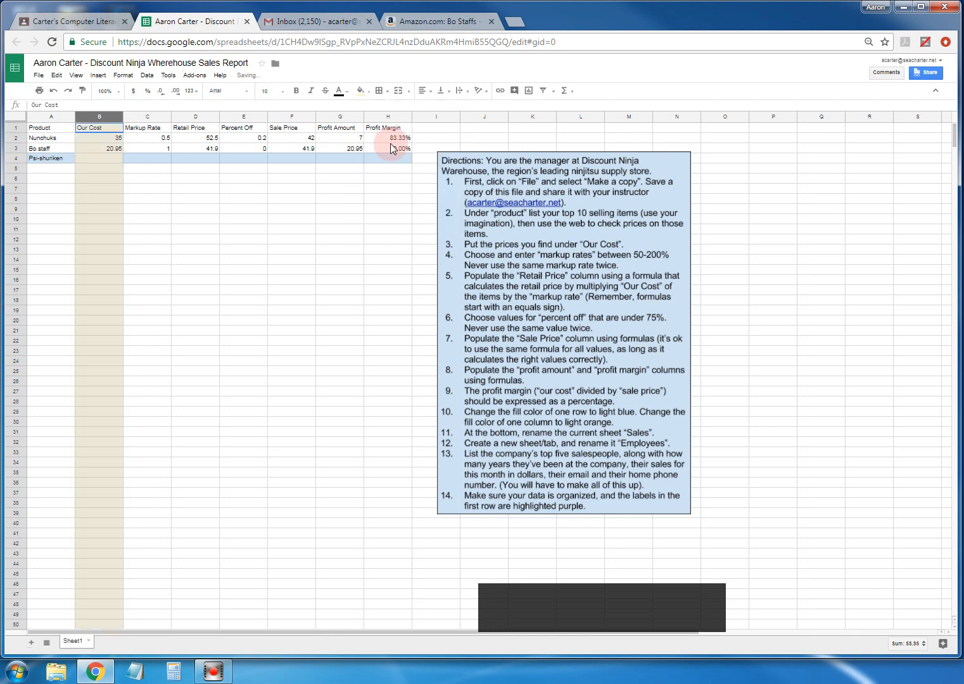
left_click(259, 243)
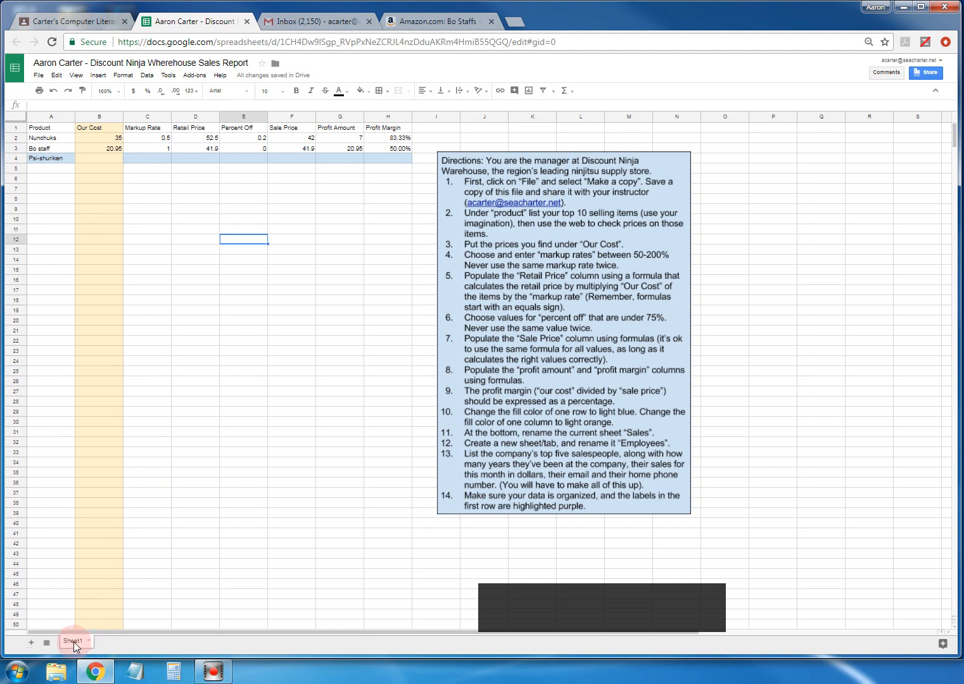
- Add a new blank Sheet3 and compare it with Sheet1
left_click(31, 644)
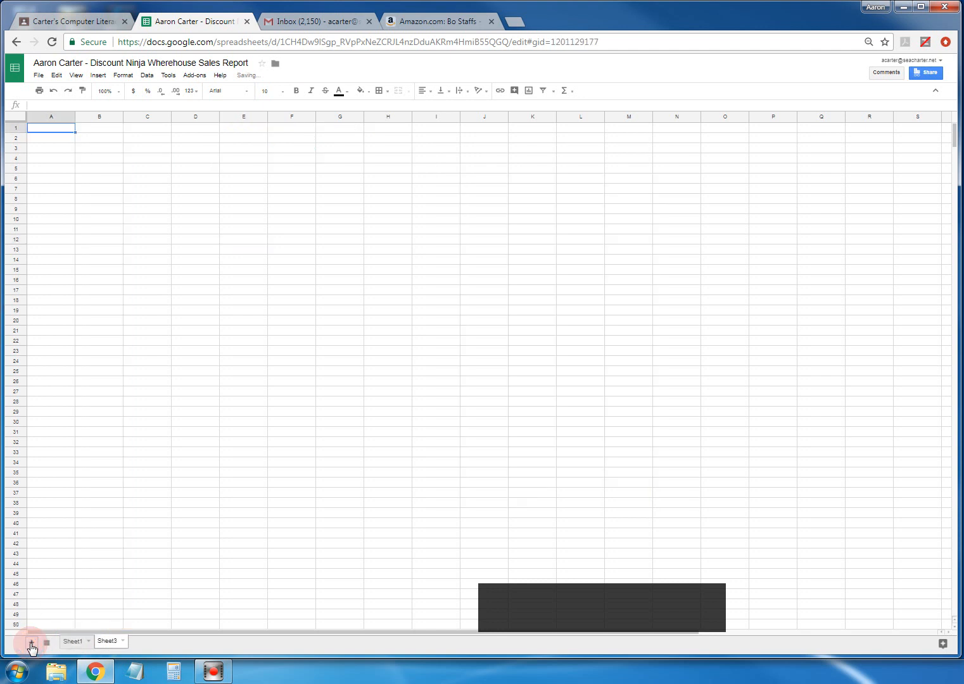
left_click(73, 642)
left_click(102, 641)
left_click(83, 643)
left_click(105, 641)
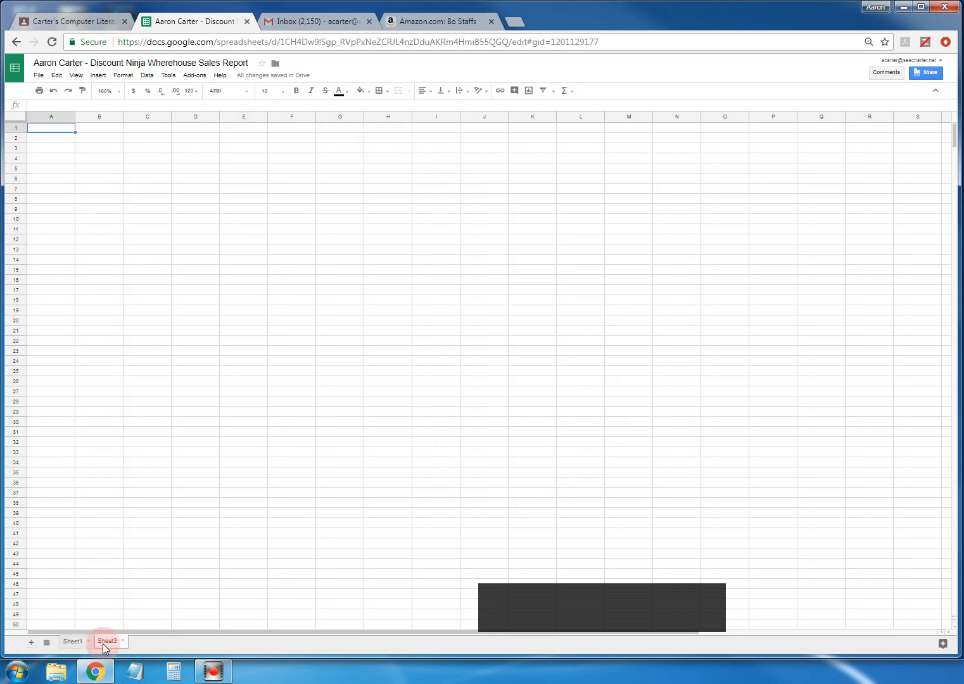
- Add three more blank sheets, Sheet4 to Sheet6, and return to Sheet1
left_click(31, 642)
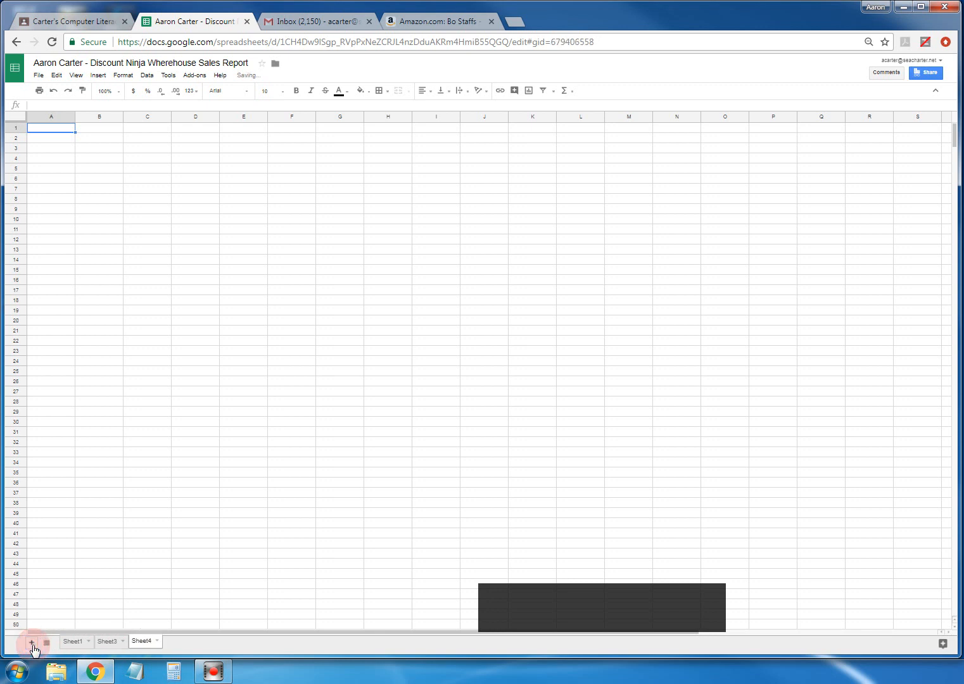
left_click(31, 642)
left_click(32, 644)
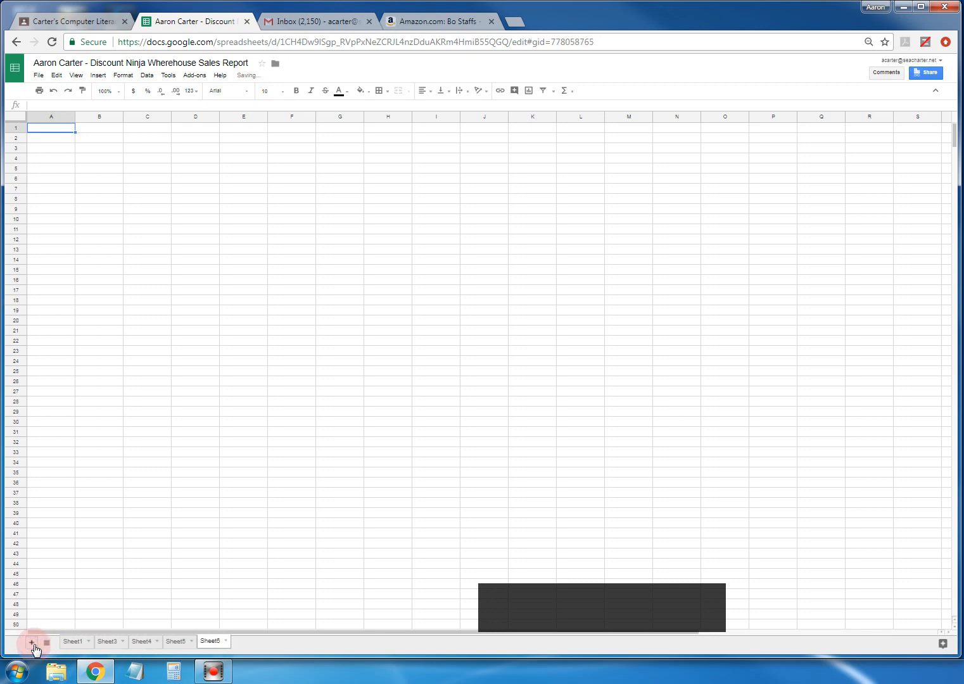
left_click(71, 641)
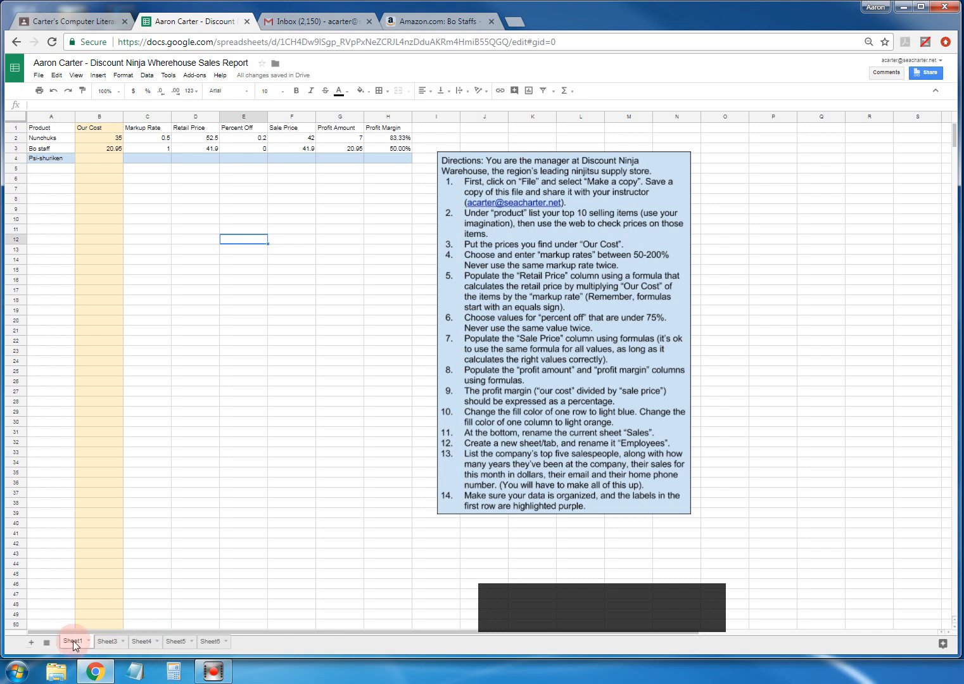
- Rename the Sheet1 tab to 'Sales'
left_click(87, 641)
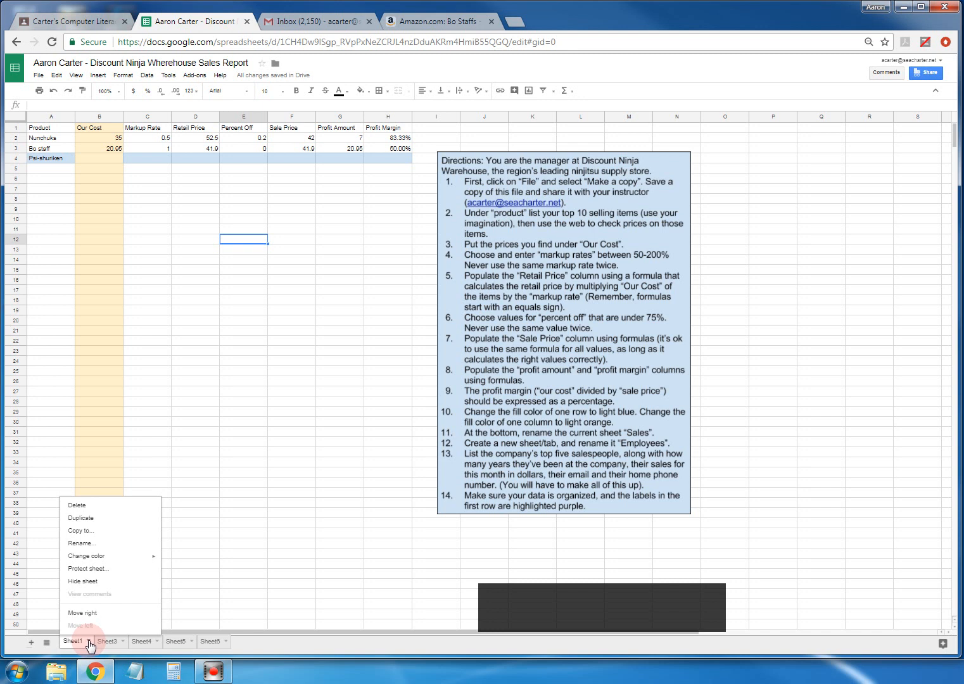
left_click(82, 544)
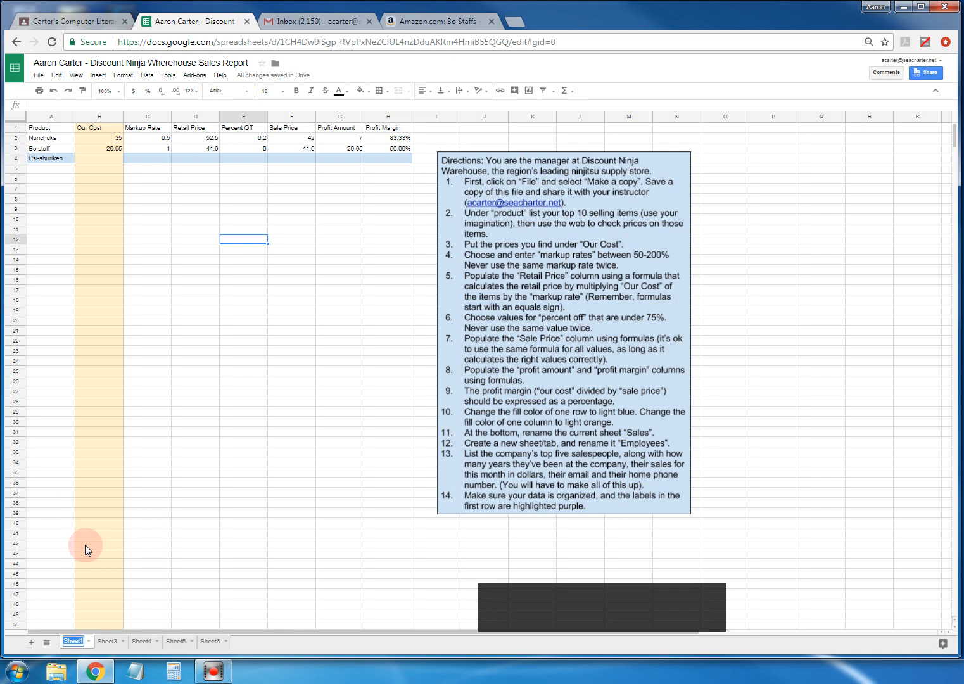
type("Sales")
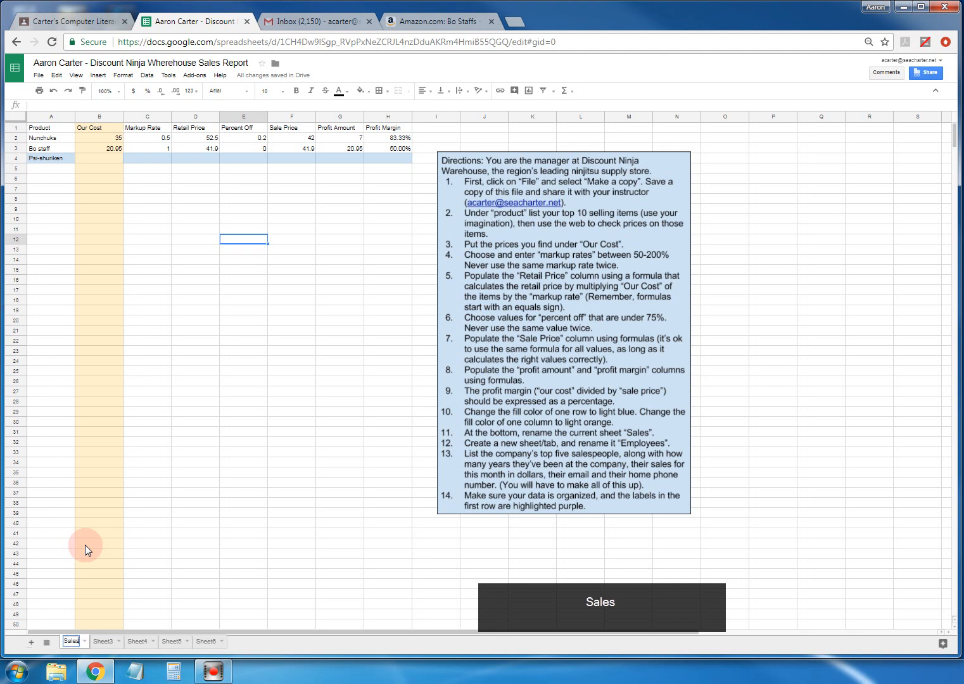
key("Return")
- Rename the Sheet3 tab to 'Employees' and go back to the Sales tab
left_click(104, 639)
right_click(104, 639)
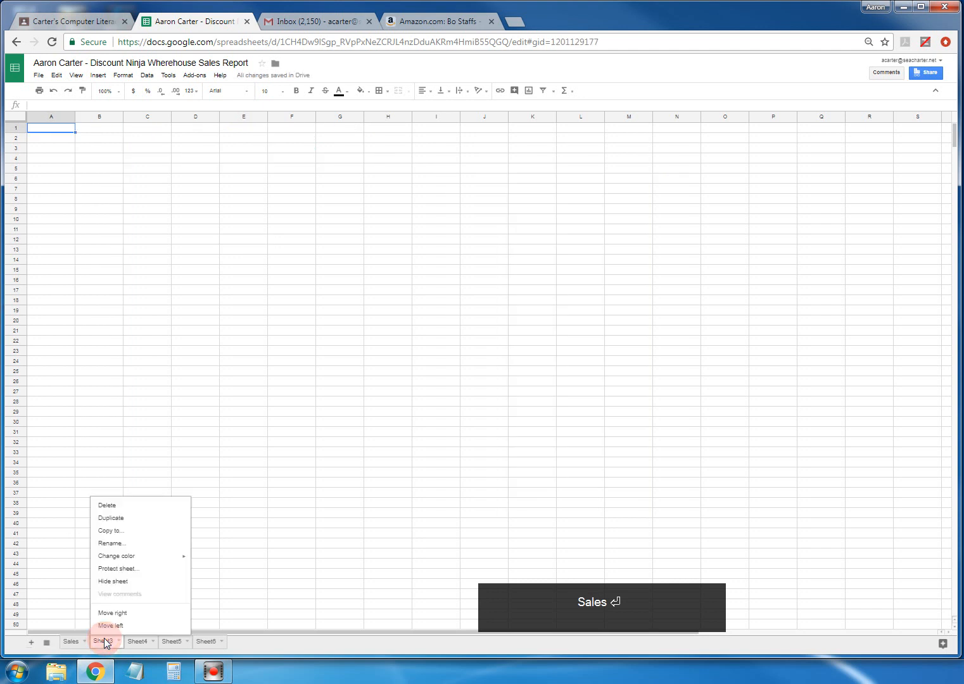
left_click(111, 544)
type("Em")
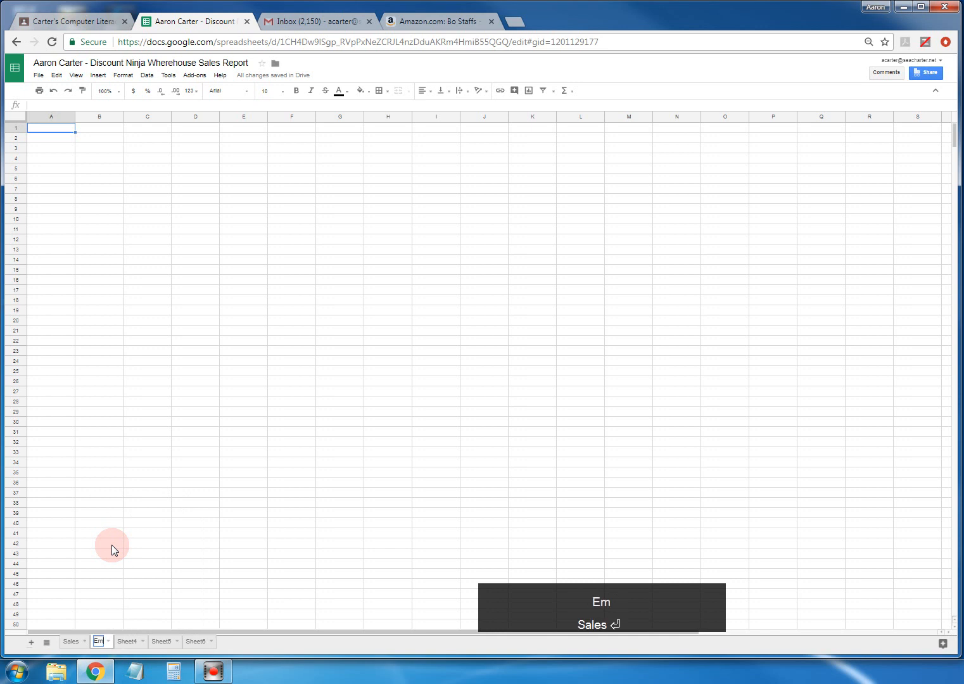
type("ployees")
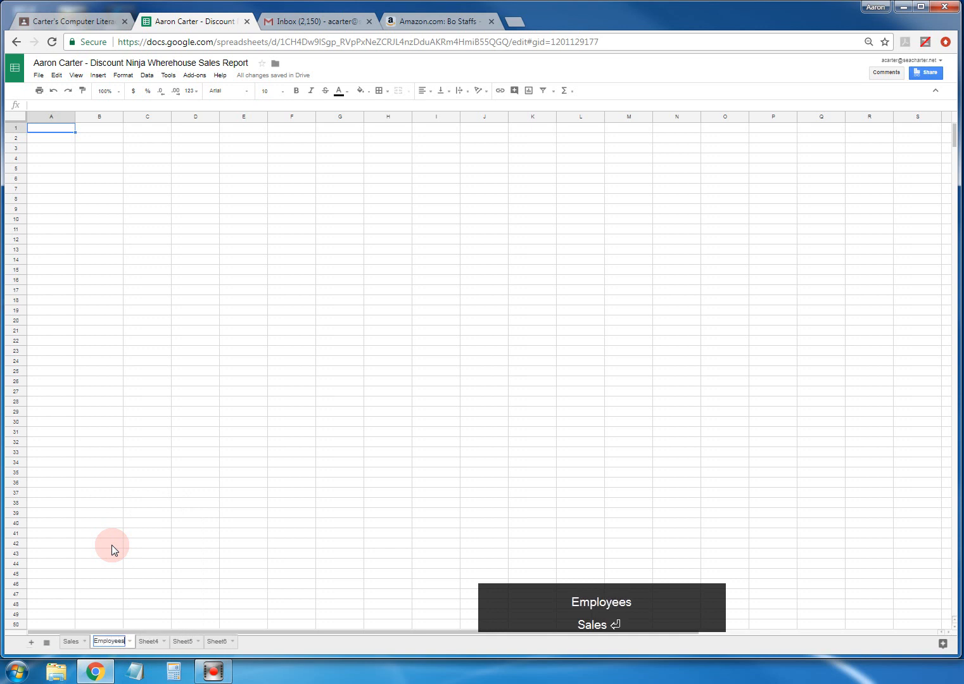
key("Return")
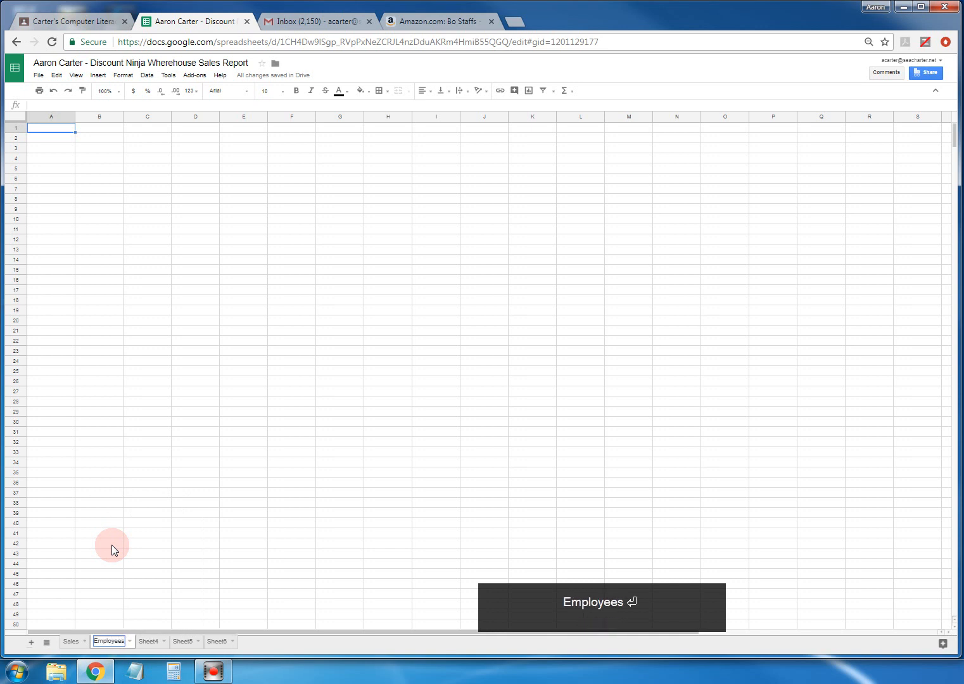
left_click(68, 642)
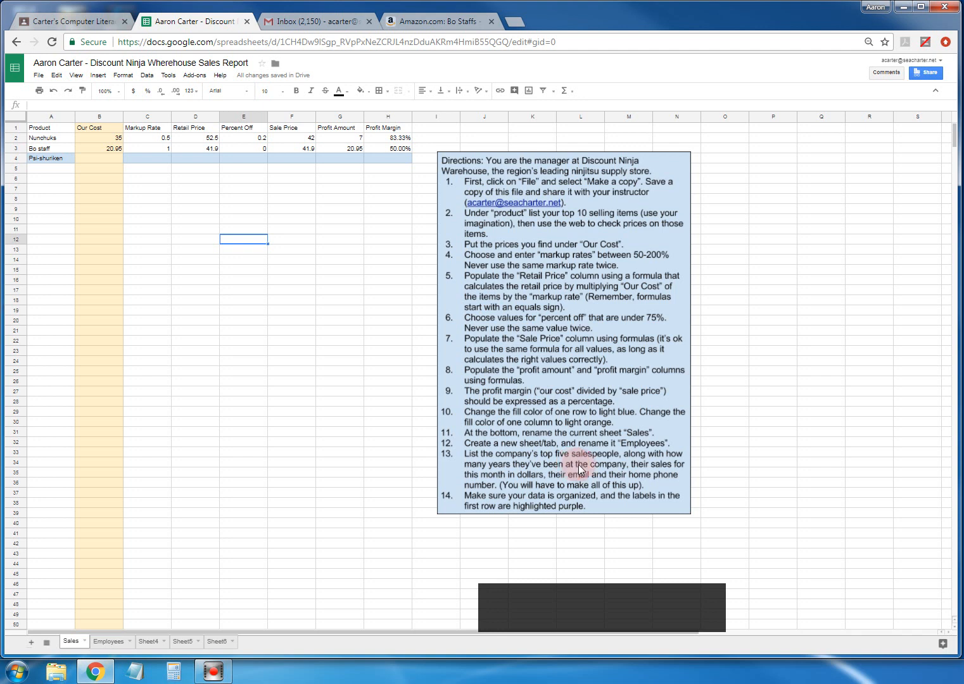
left_click(518, 154)
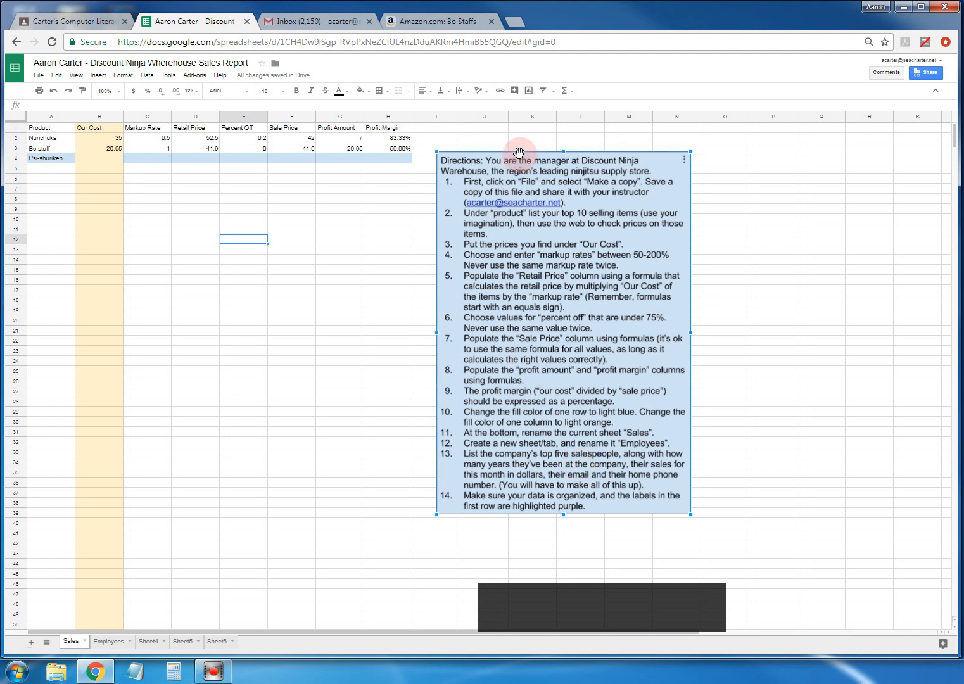
key("ctrl+c")
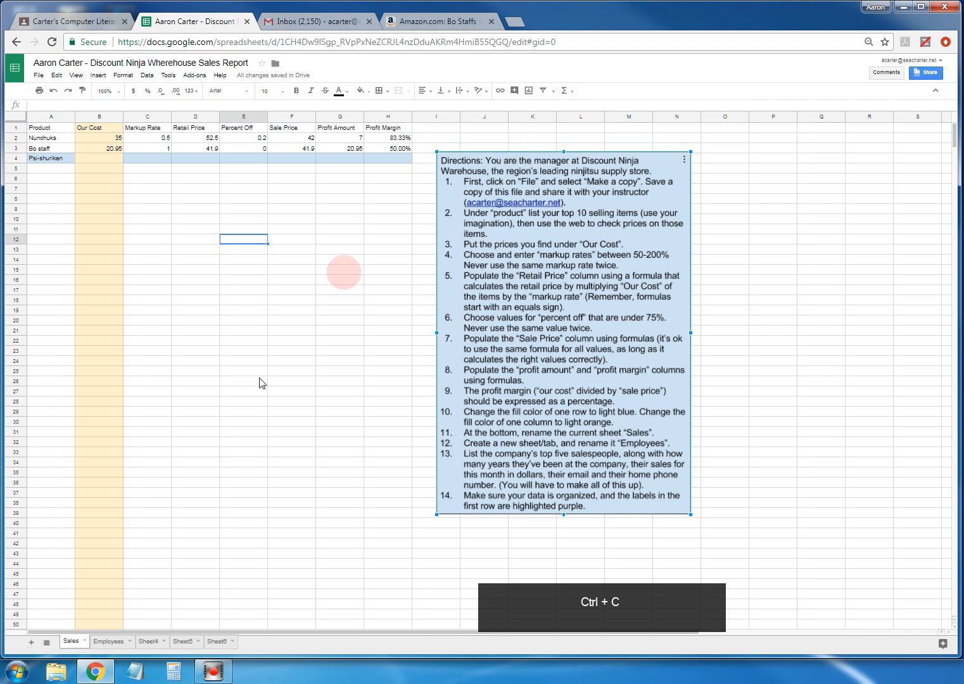
left_click(102, 640)
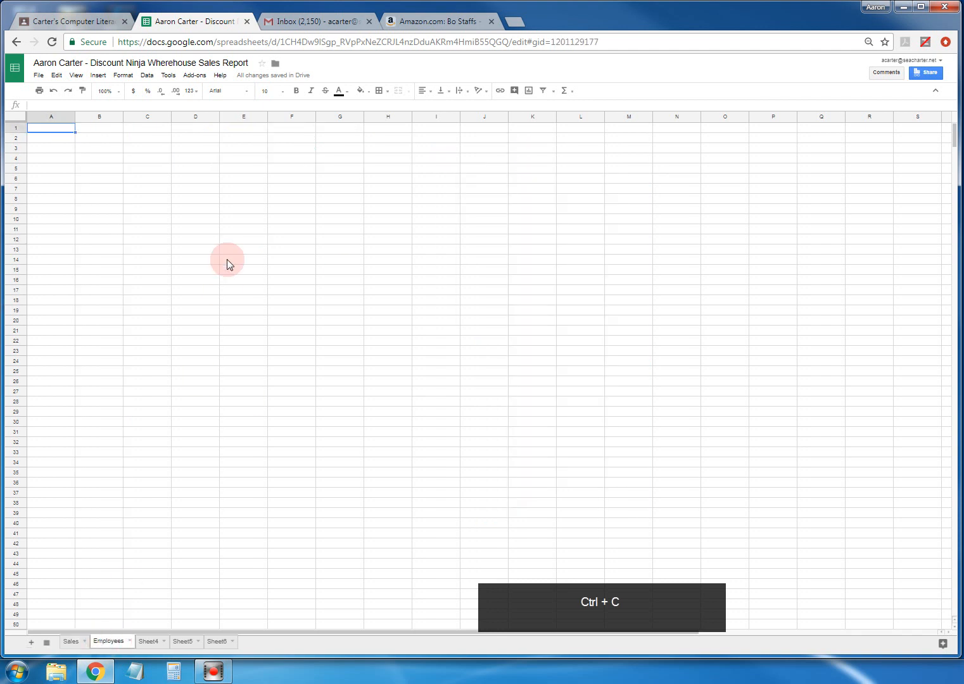
key("ctrl+v")
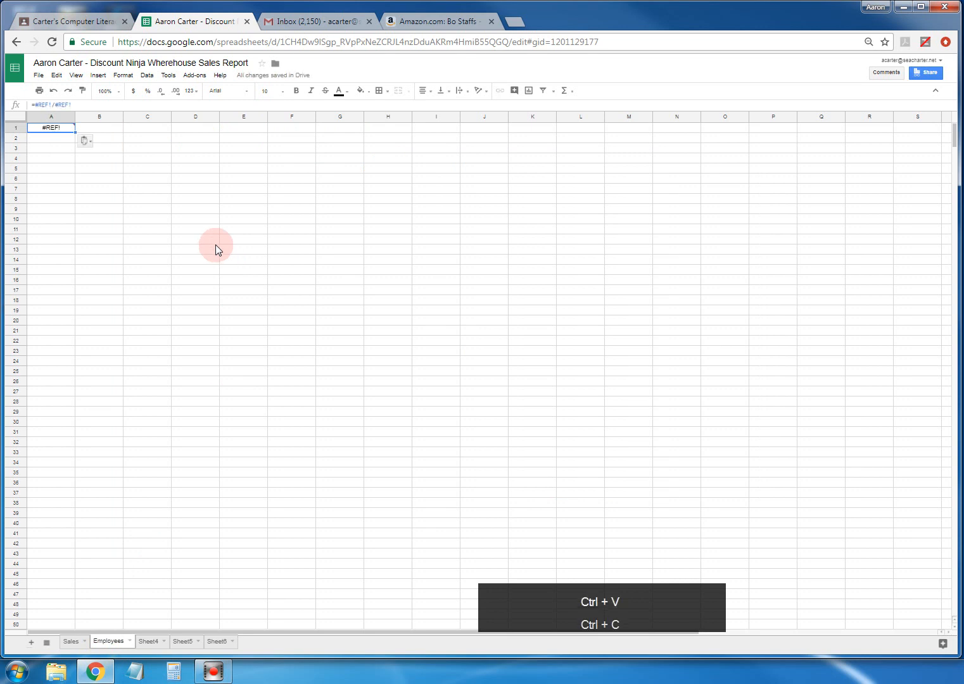
mouse_move(64, 133)
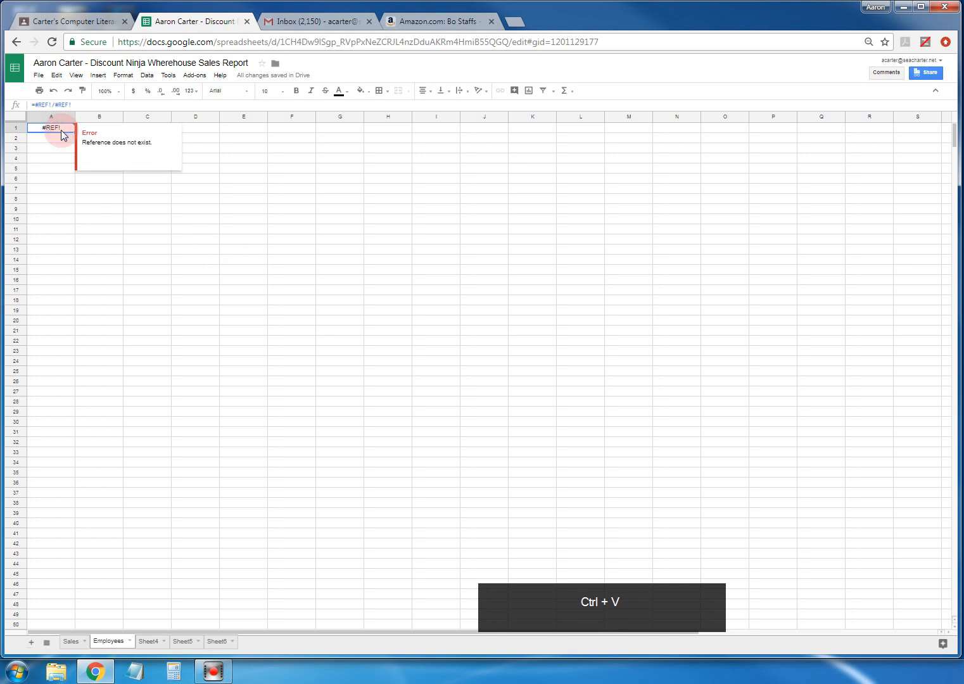
key("Delete")
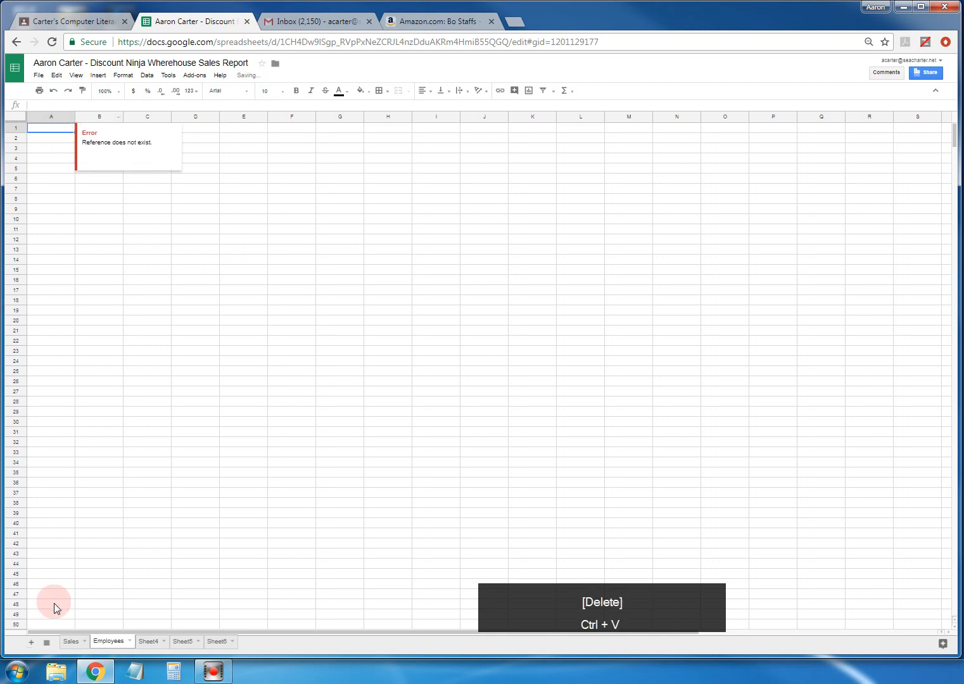
left_click(71, 641)
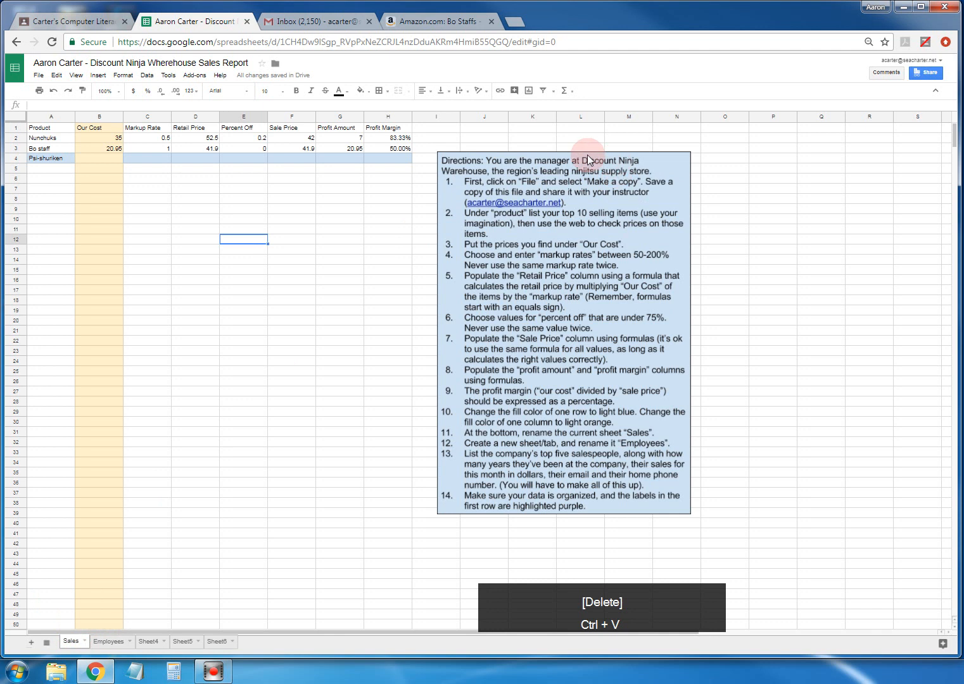
left_click(578, 194)
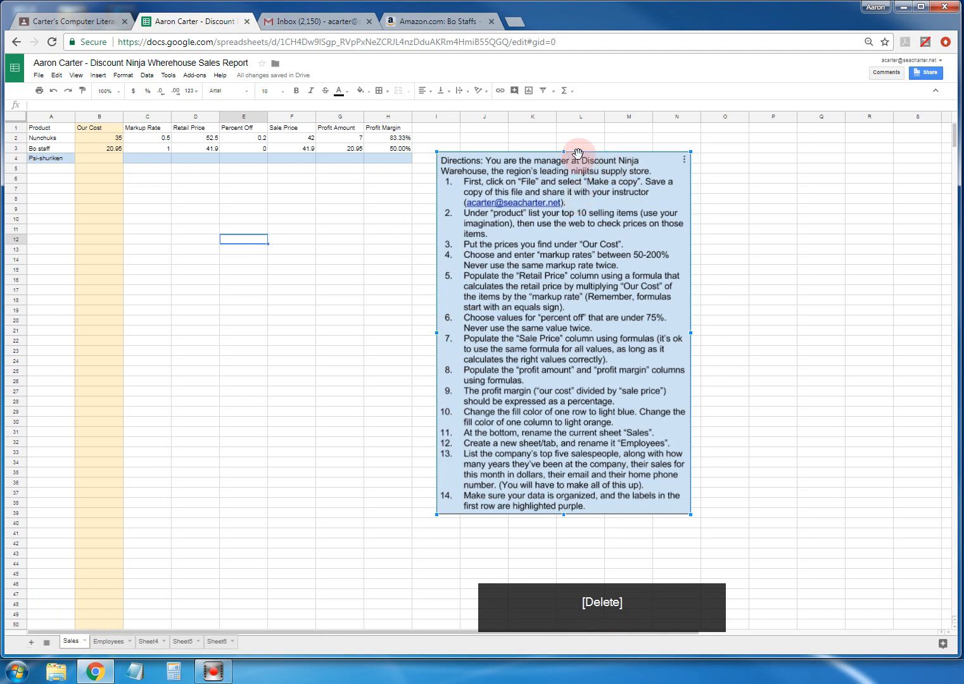
key("ctrl+c")
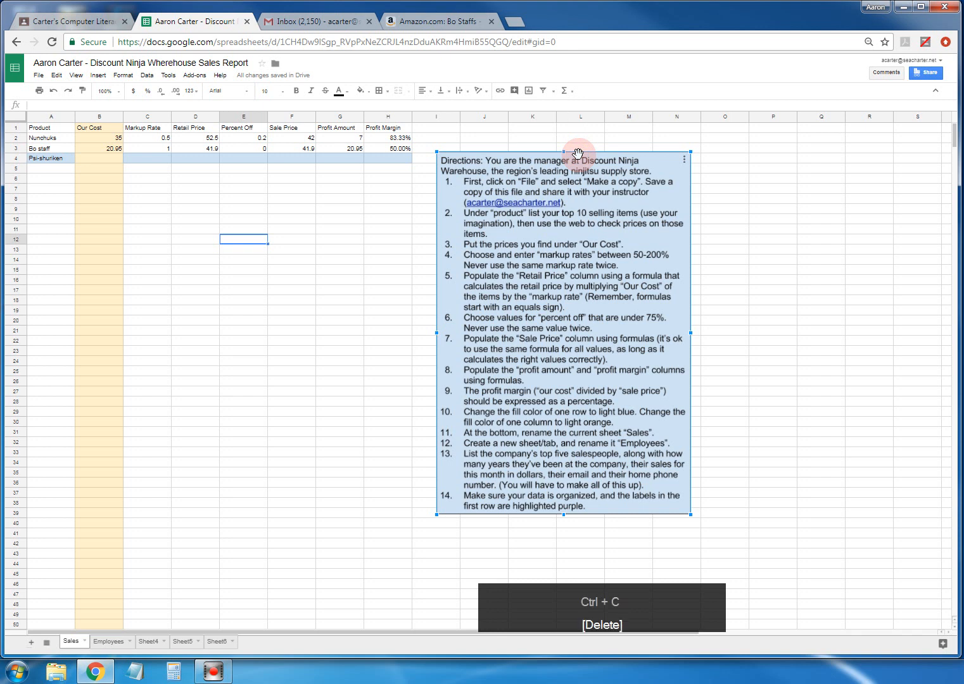
left_click(109, 643)
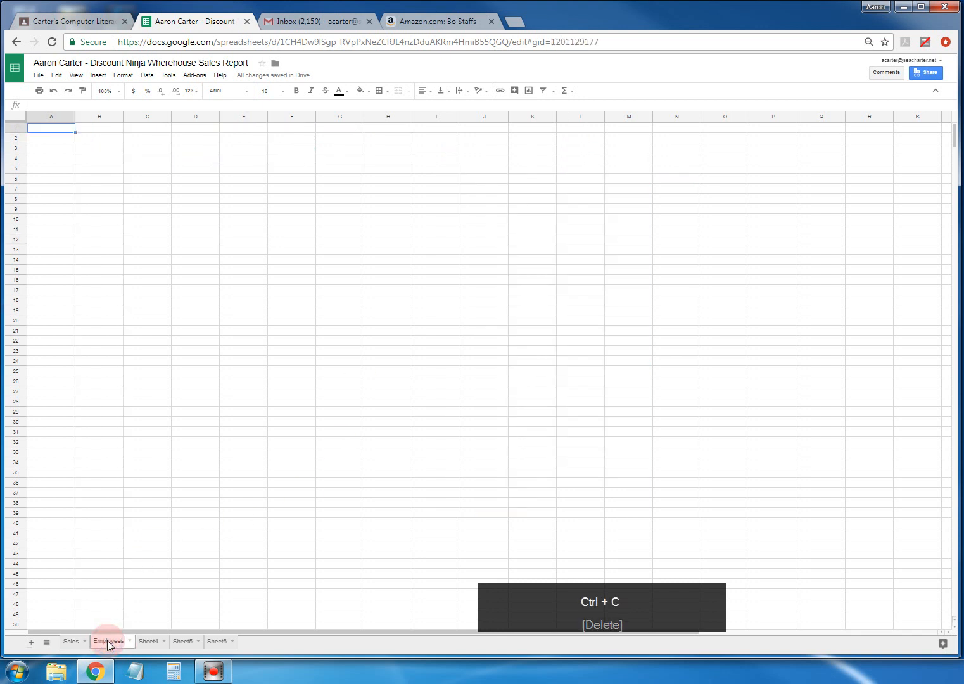
left_click(377, 138)
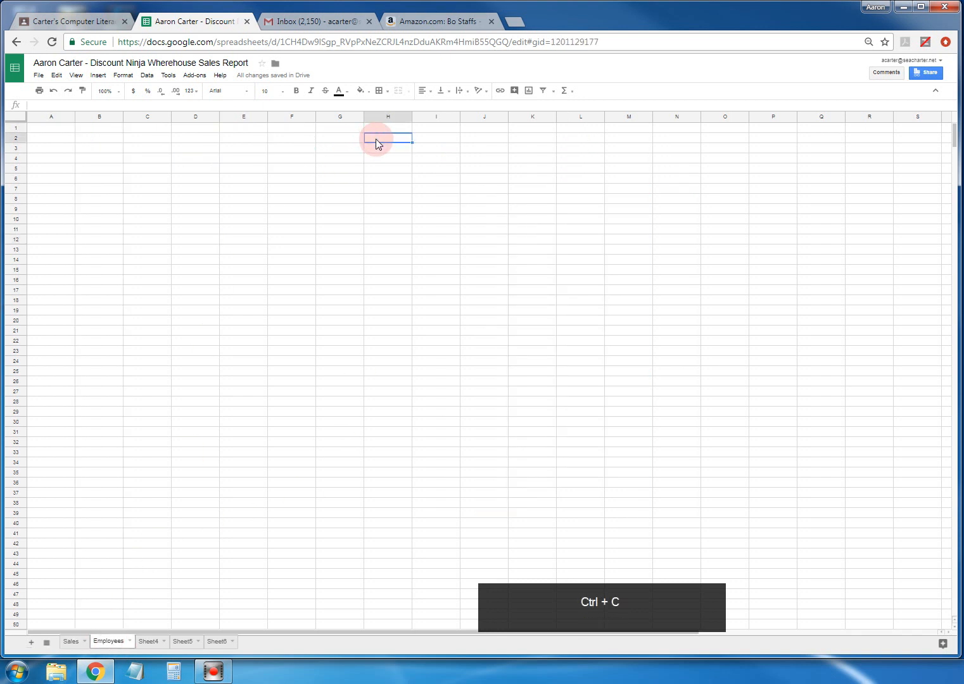
key("ctrl+v")
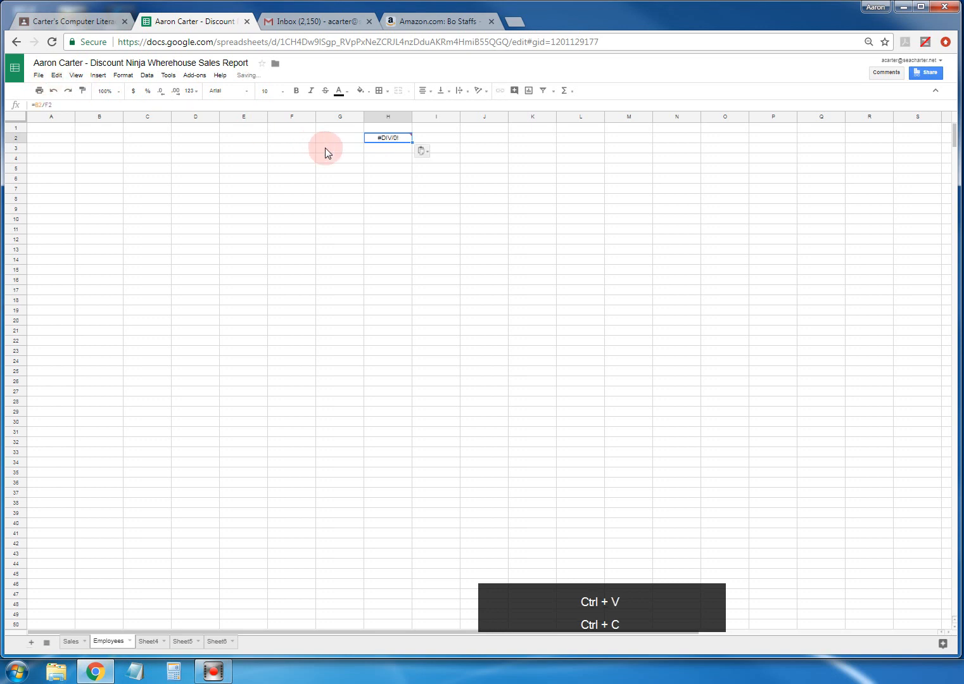
key("Delete")
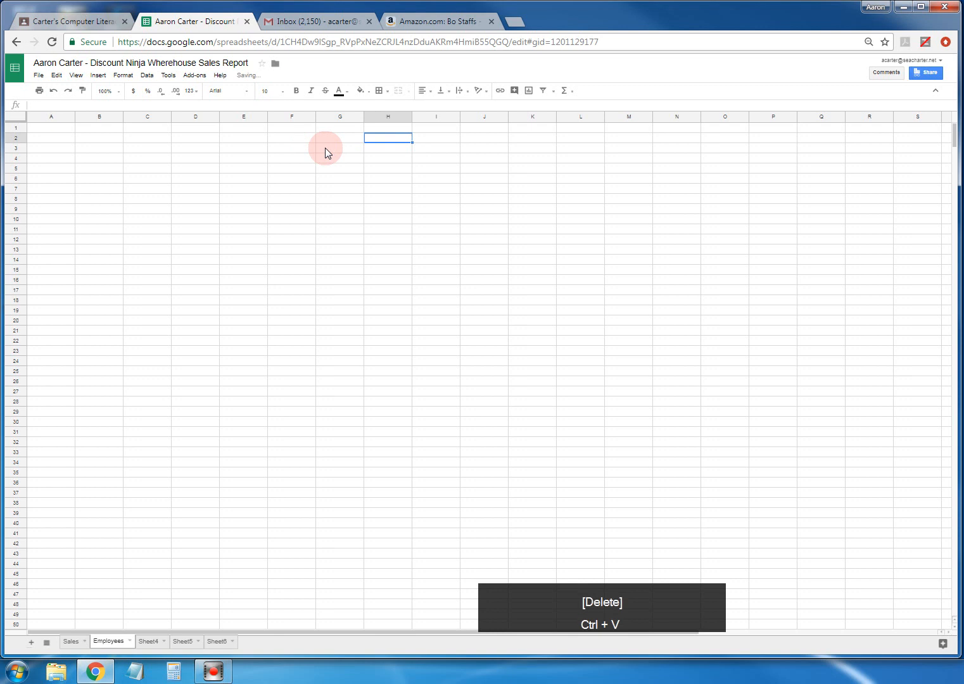
left_click(40, 76)
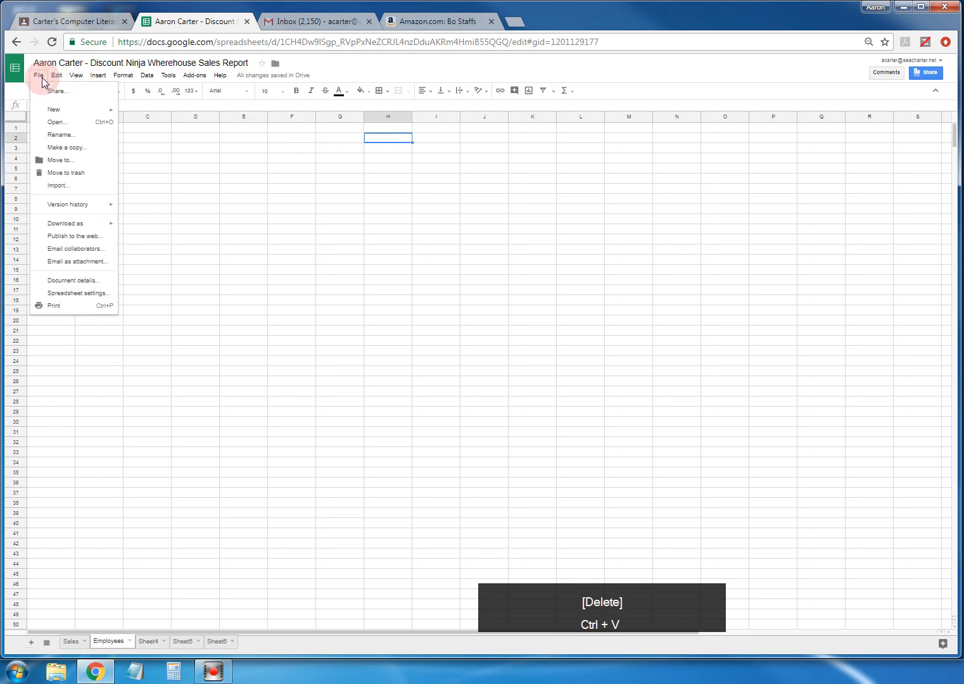
left_click(56, 76)
left_click(86, 166)
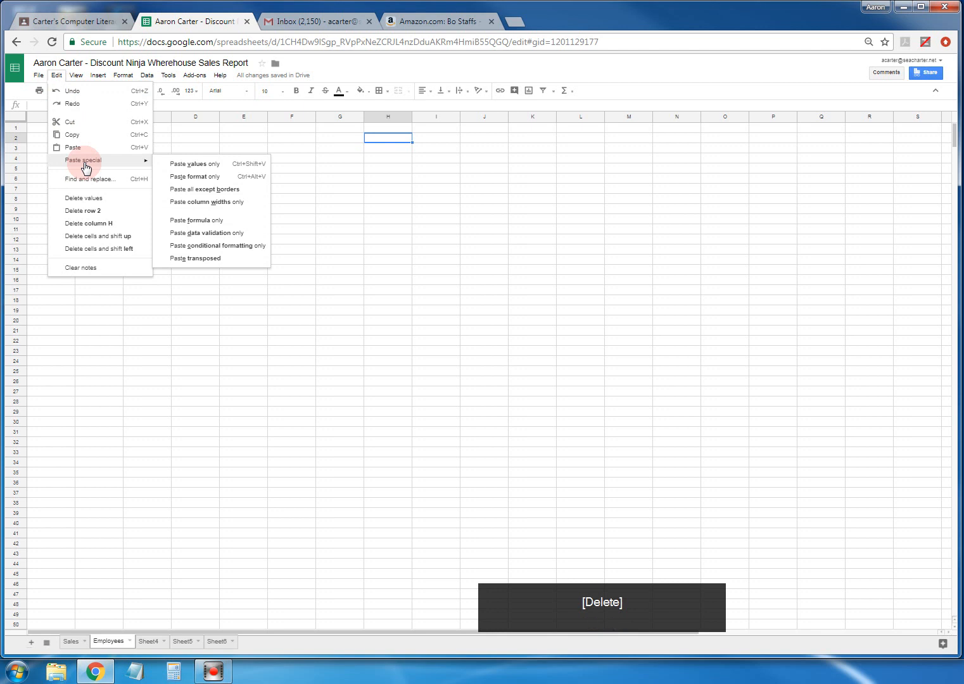
left_click(39, 76)
left_click(40, 77)
left_click(97, 76)
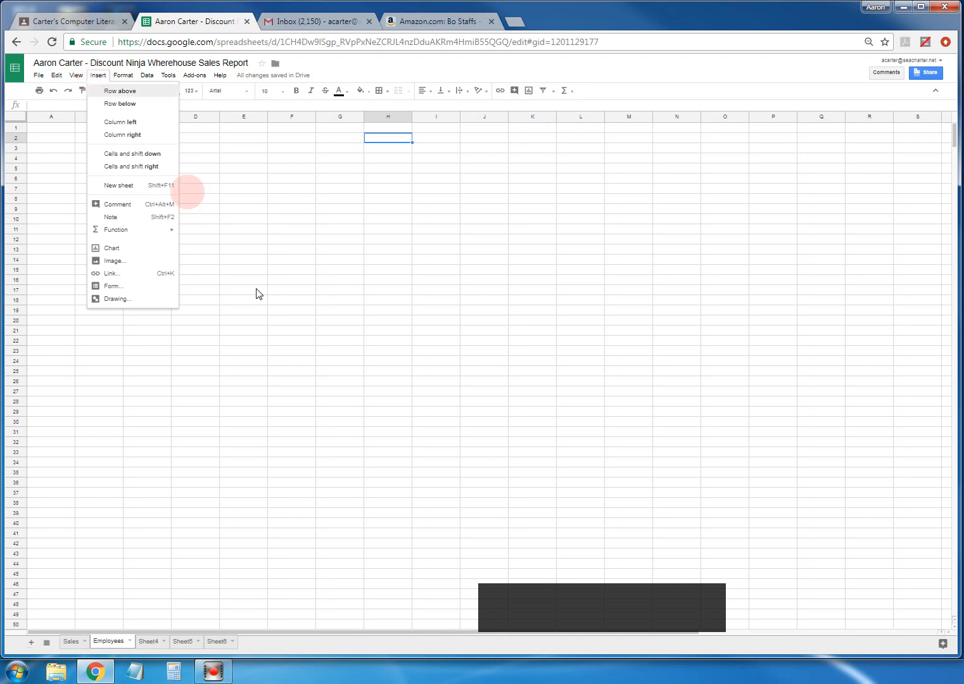
left_click(259, 432)
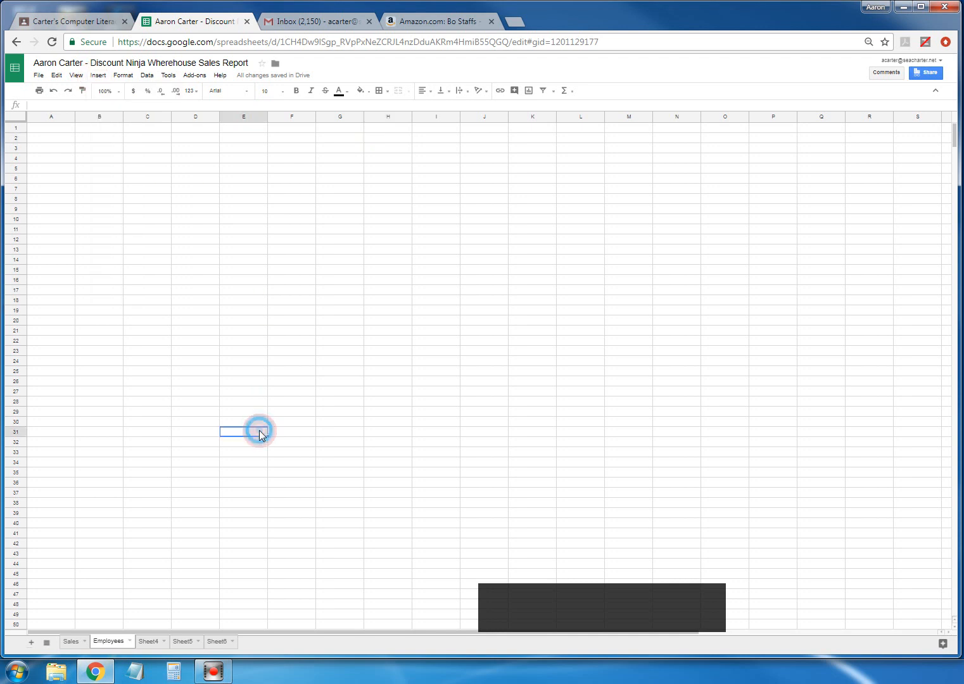
left_click(70, 641)
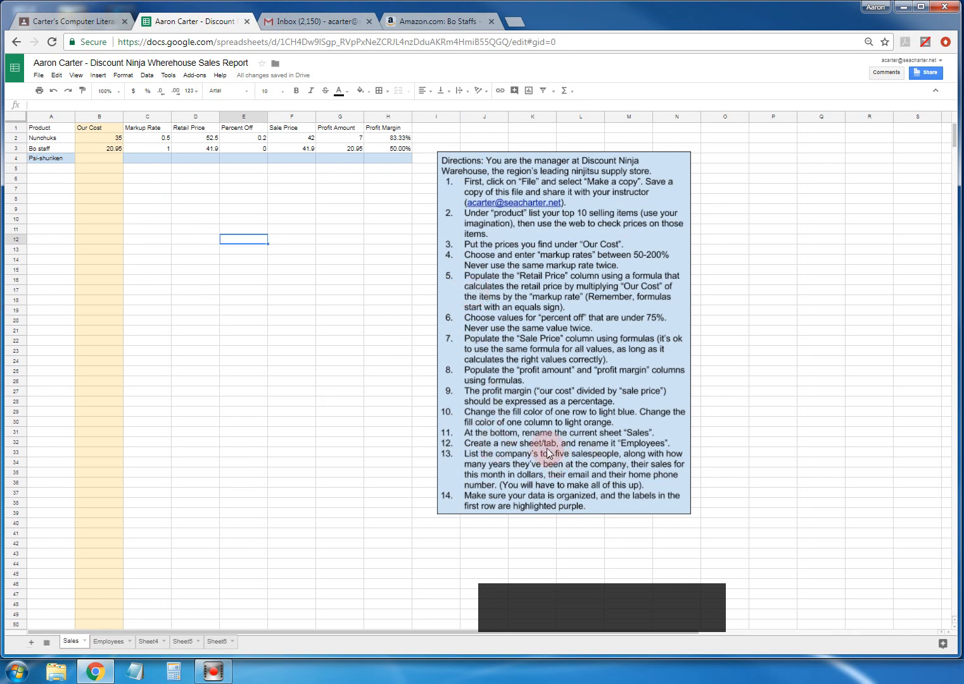
left_click(106, 641)
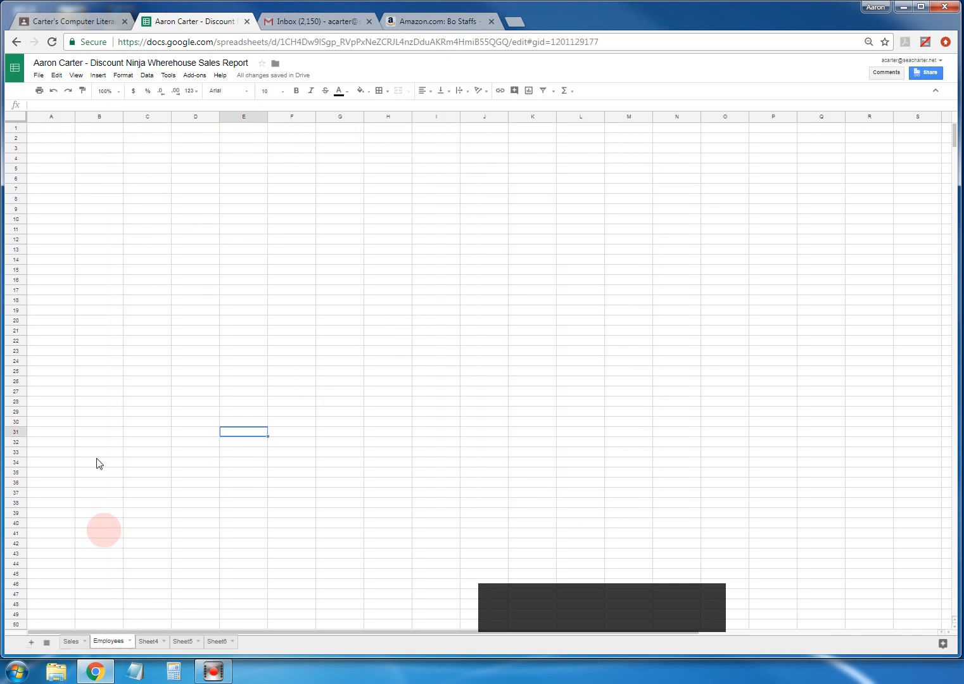
left_click(44, 129)
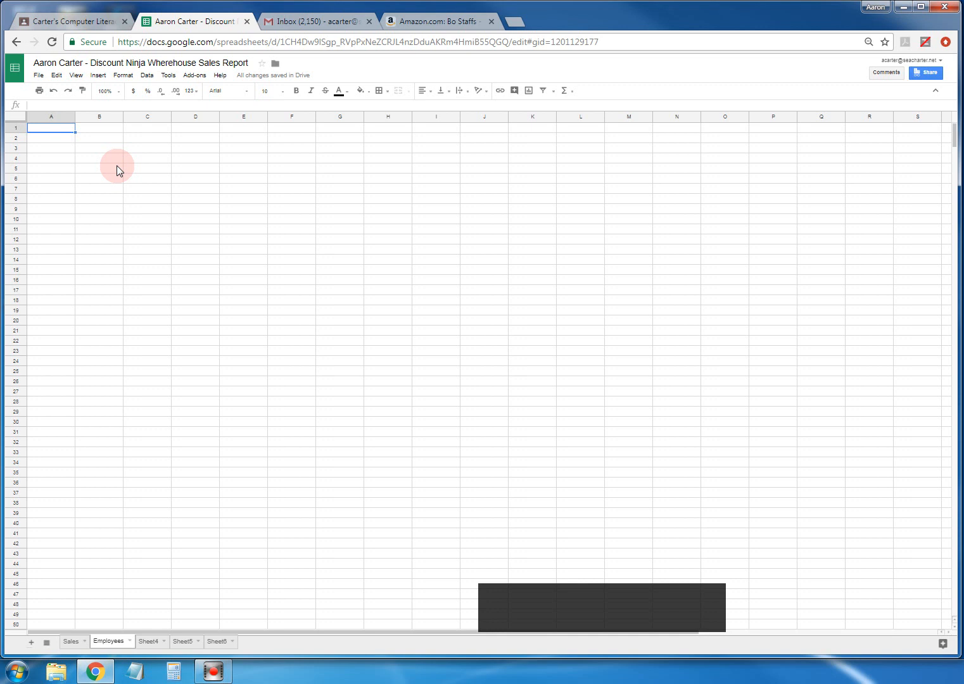
- Type the header 'Sales People' in A1 of the Employees sheet
type("E")
key("BackSpace")
type("Sales")
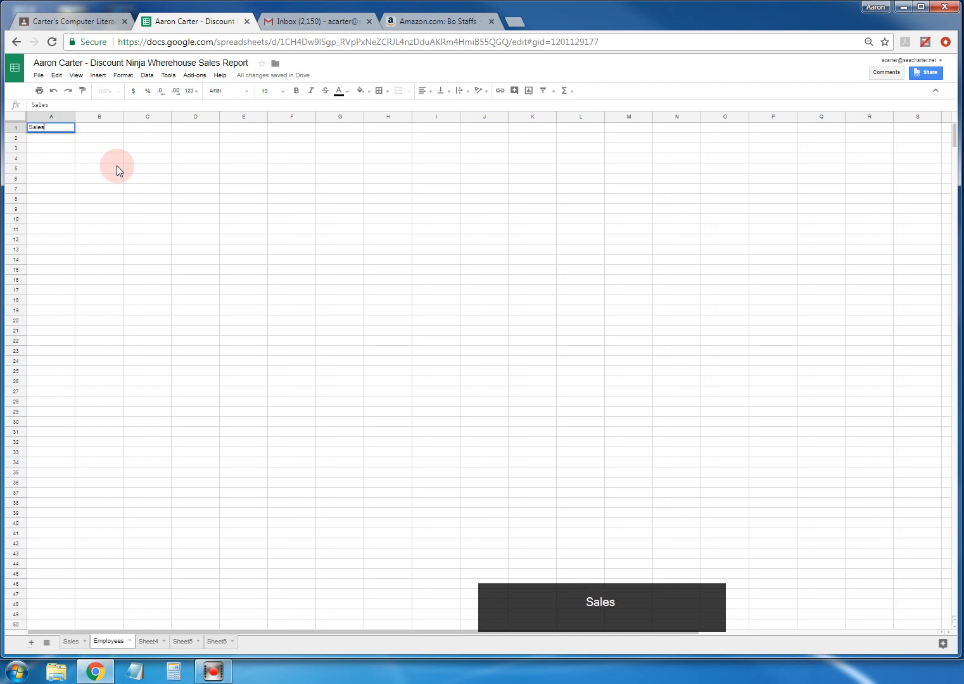
type(" People")
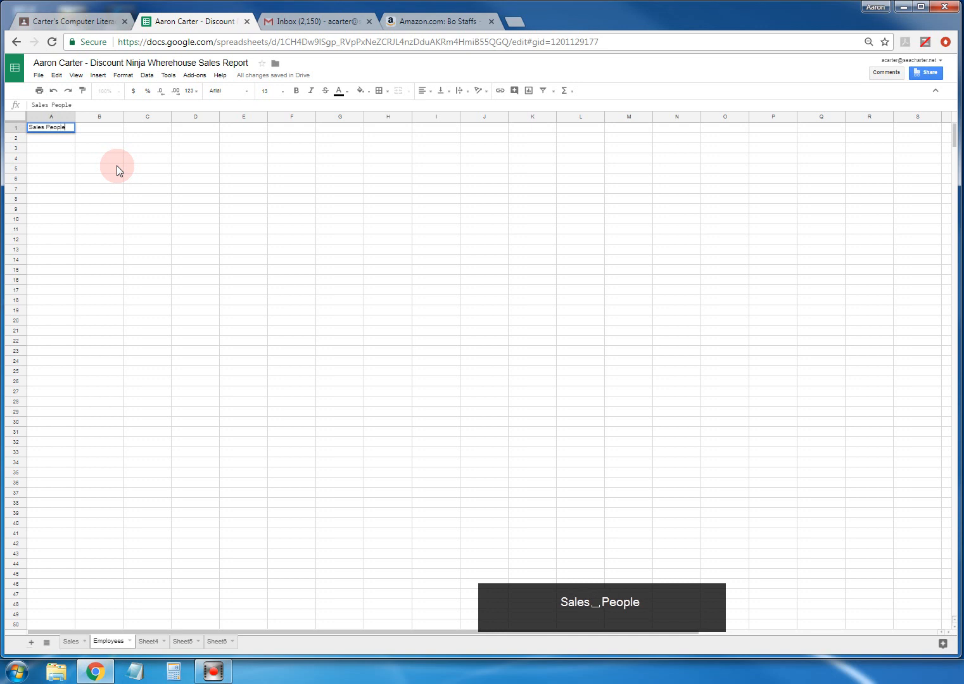
key("Return")
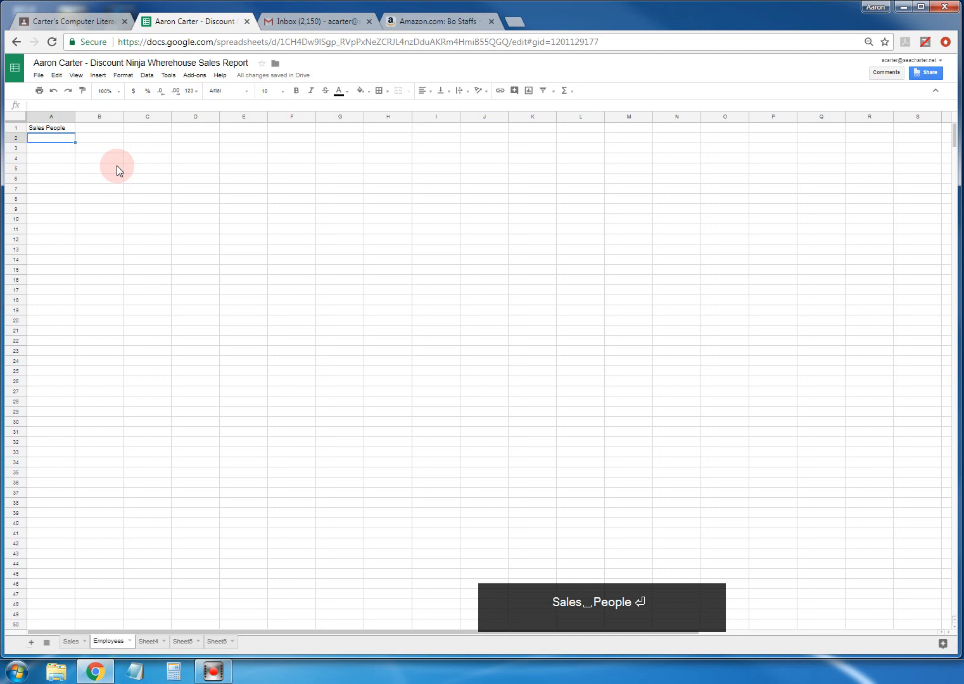
- Enter the five salespeople's names in A2:A6, then view the Sales sheet
type("Cap")
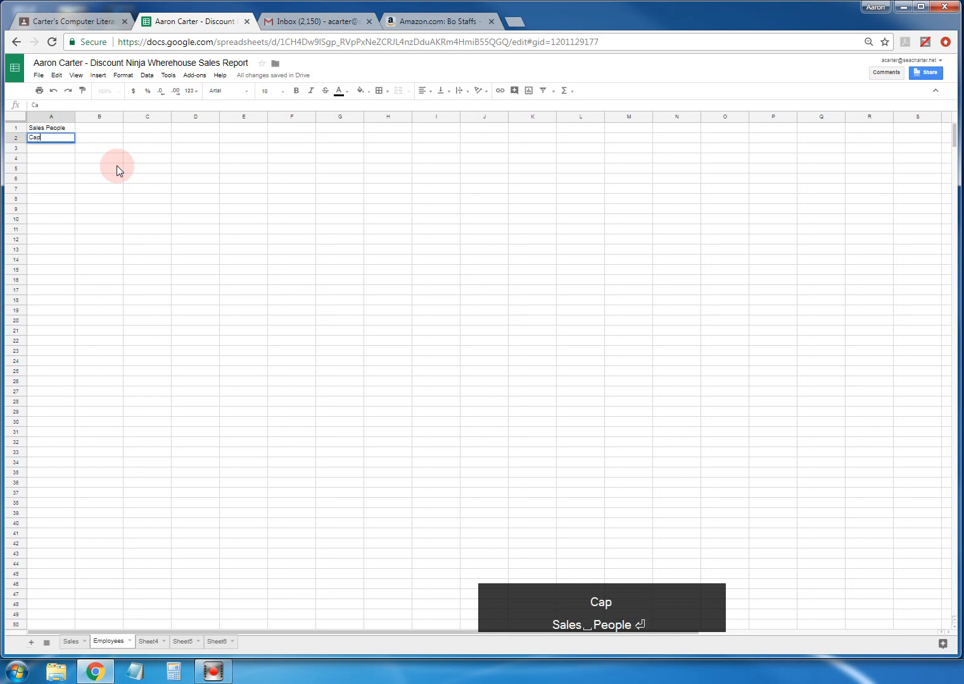
type("t America")
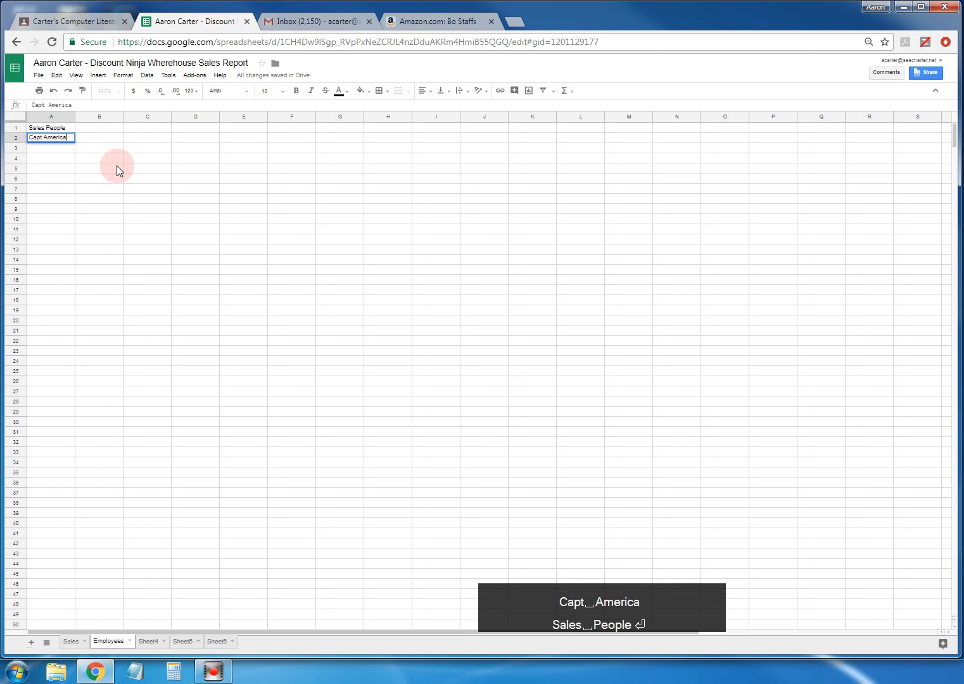
key("Return")
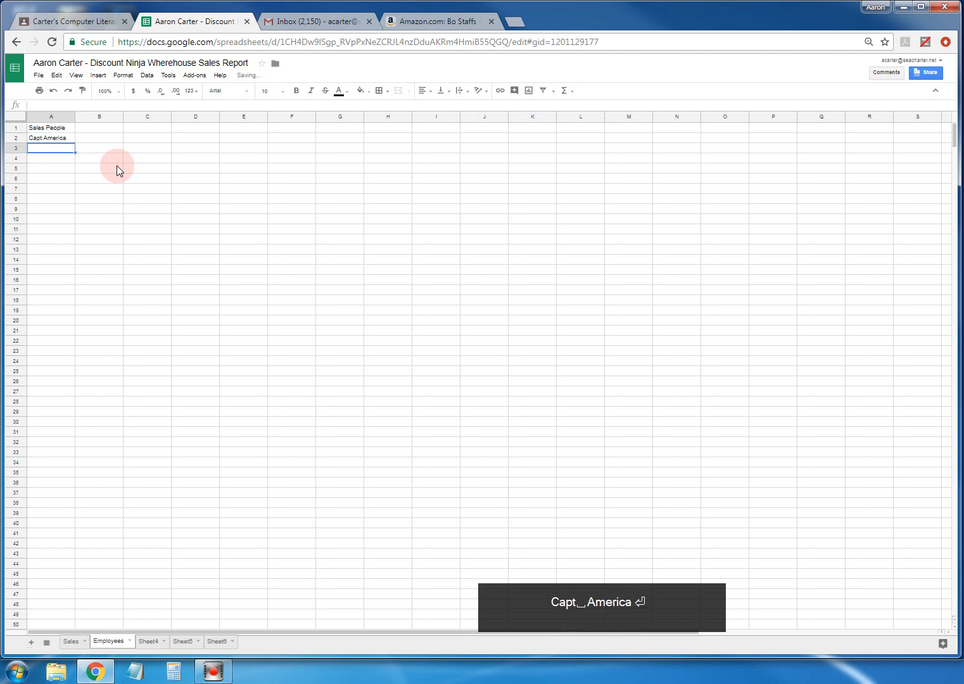
type("Black Widow")
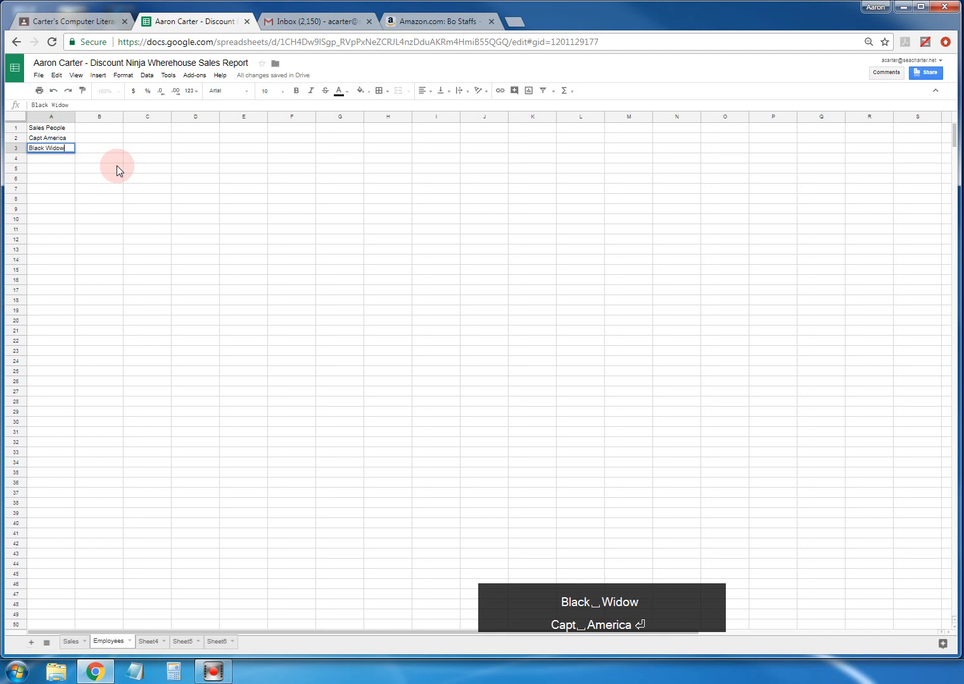
key("Return")
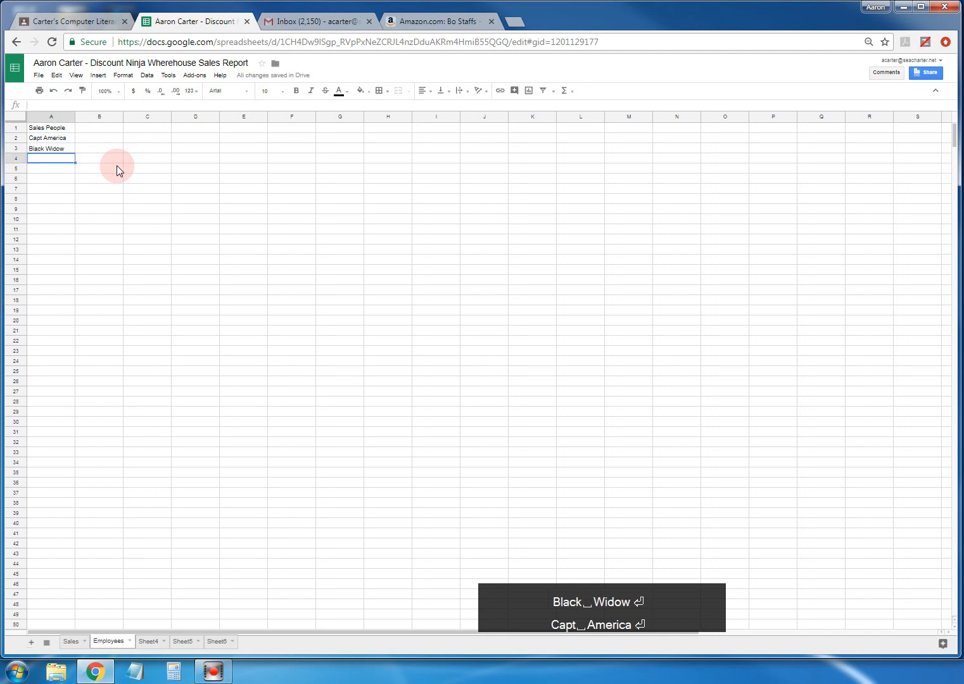
type("Spi")
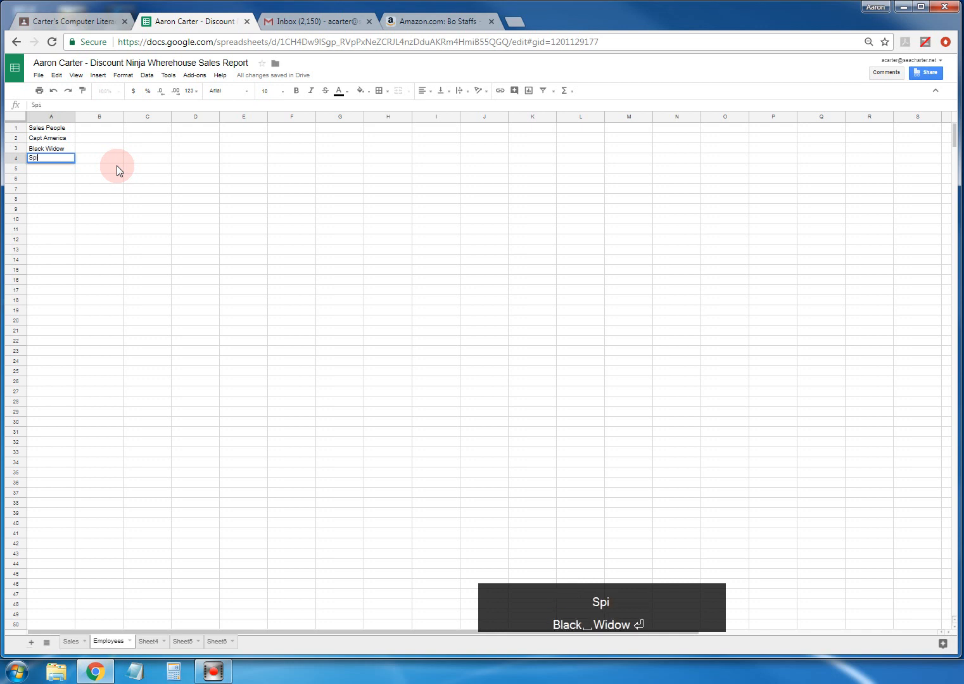
type("derman")
key("Return")
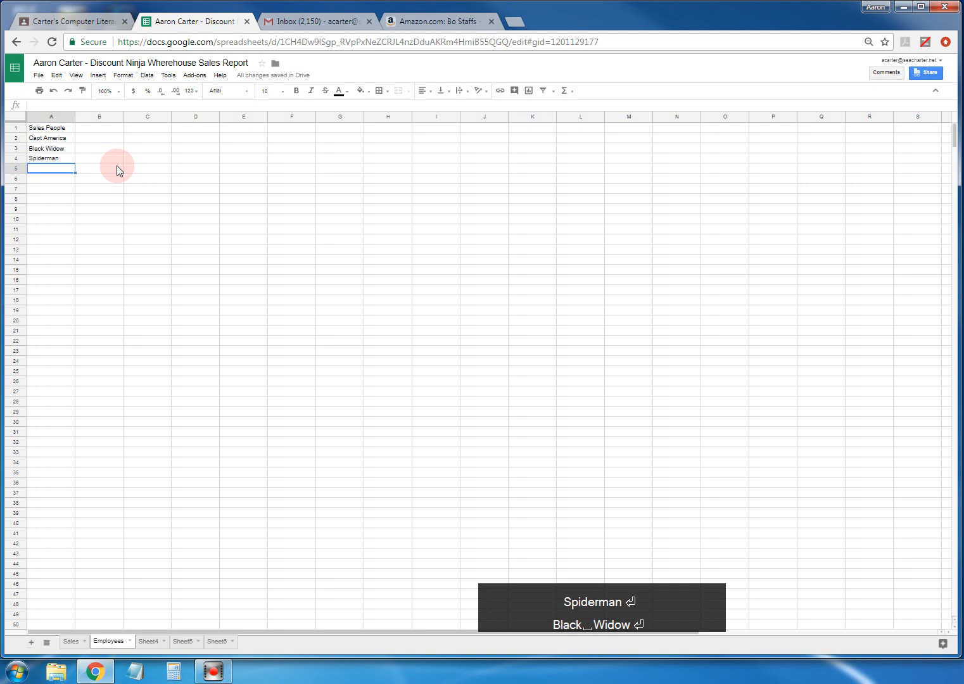
type("Bruce")
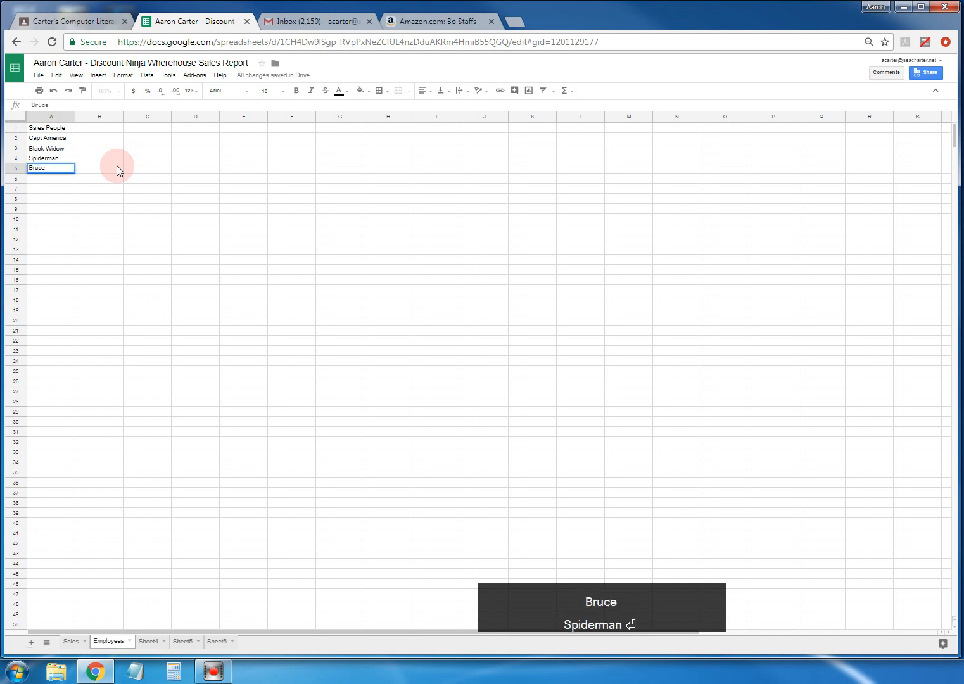
key("Return")
type("Thor")
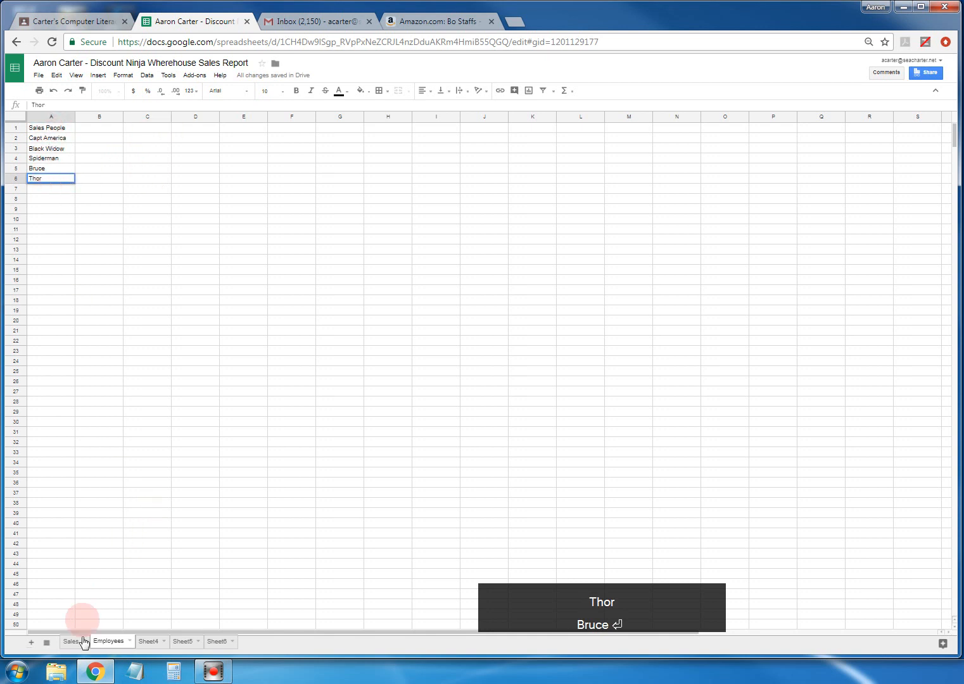
left_click(71, 640)
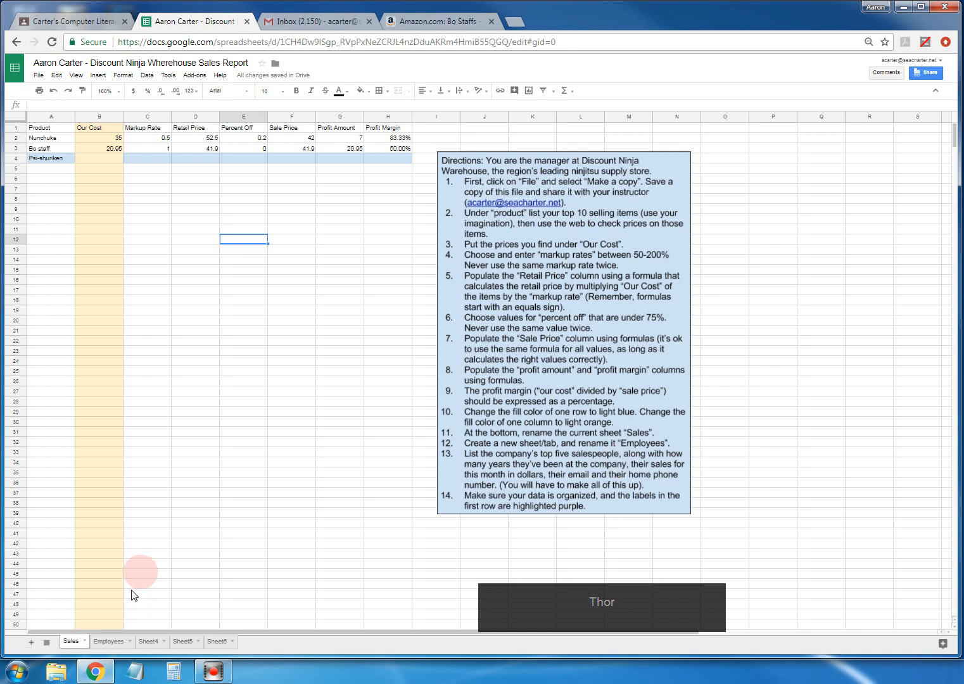
- On the Employees sheet, add headers 'Years' in B1 and 'Monthly Sales' in C1
left_click(108, 641)
left_click(98, 129)
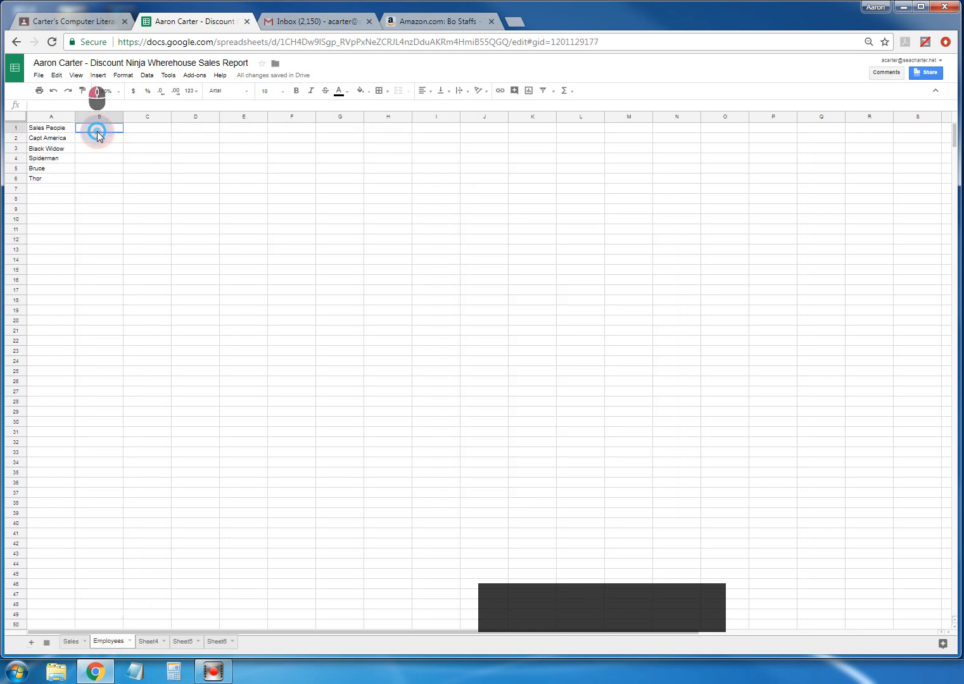
type("Years")
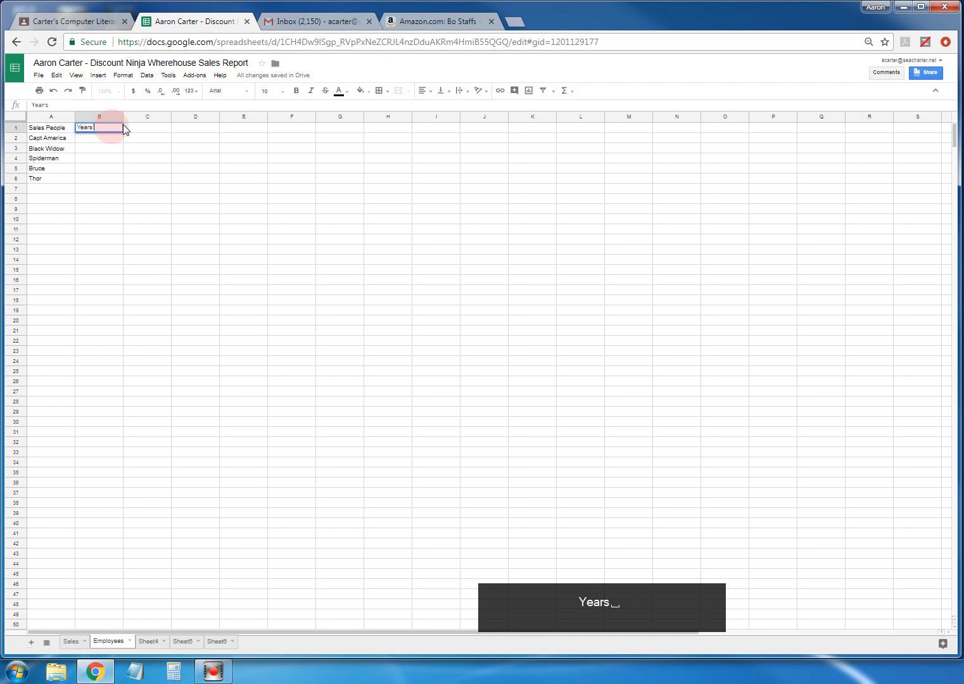
left_click(130, 129)
type("Mon")
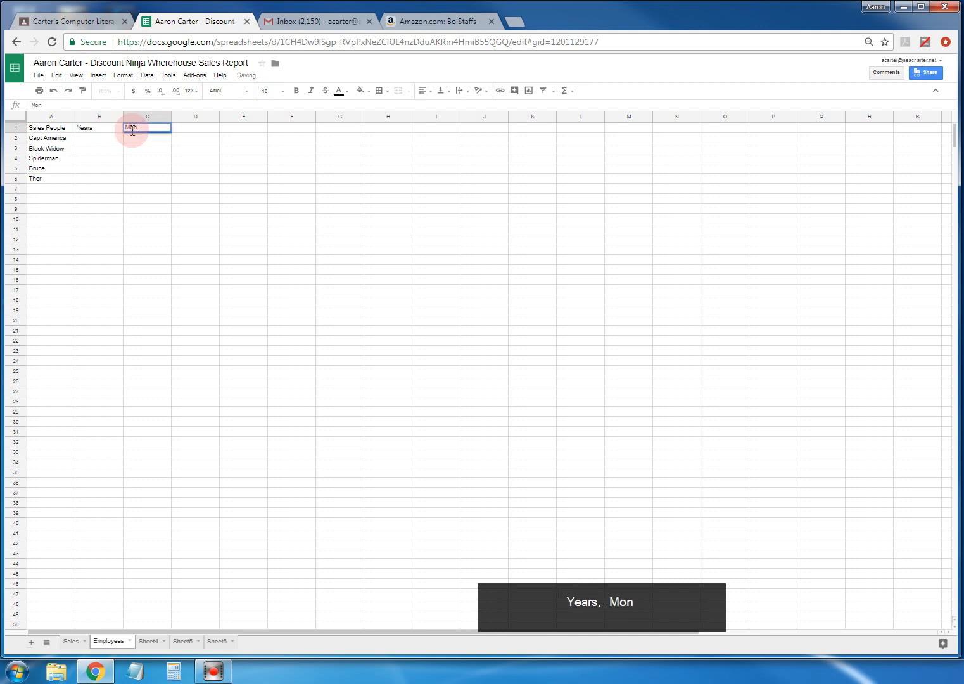
type("thly Sales")
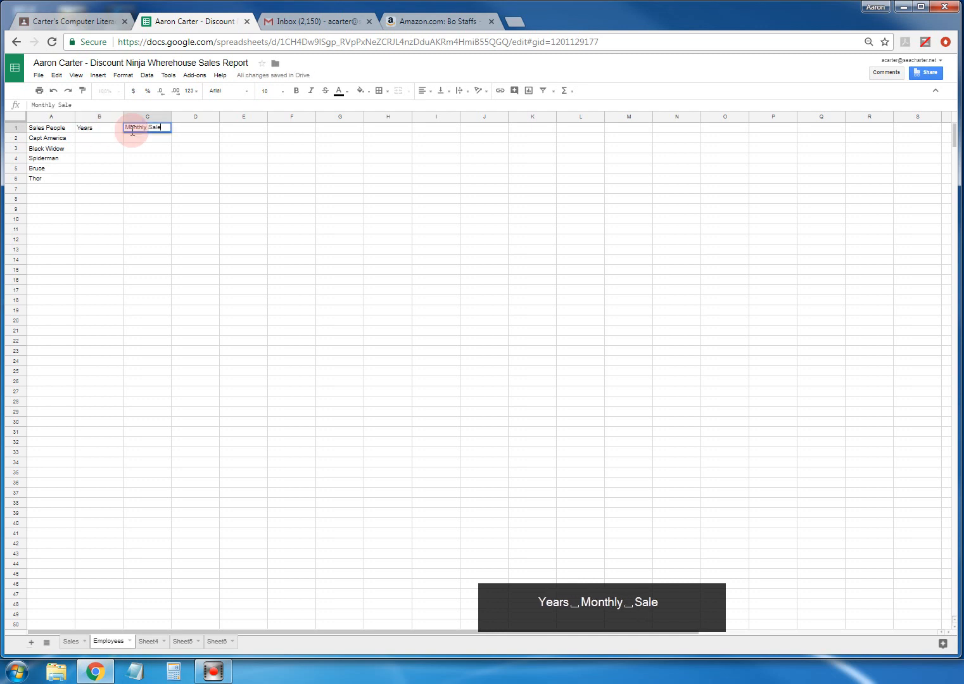
left_click(96, 138)
- Enter years 2, 3, 10, 20 and 12 in B2:B6
type("2")
left_click(96, 147)
type("3")
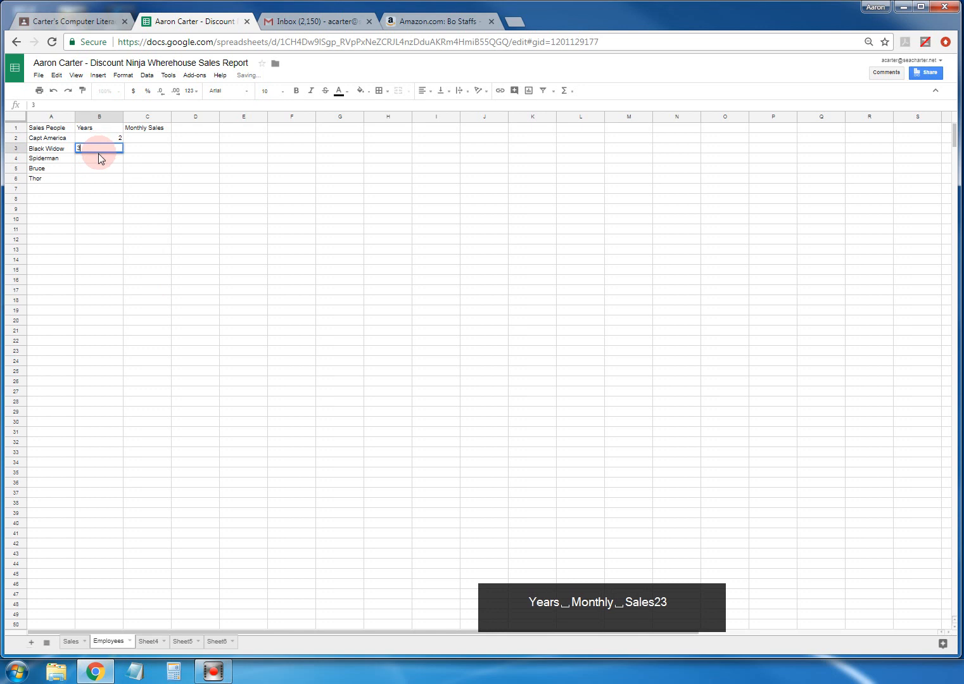
left_click(99, 162)
type("10")
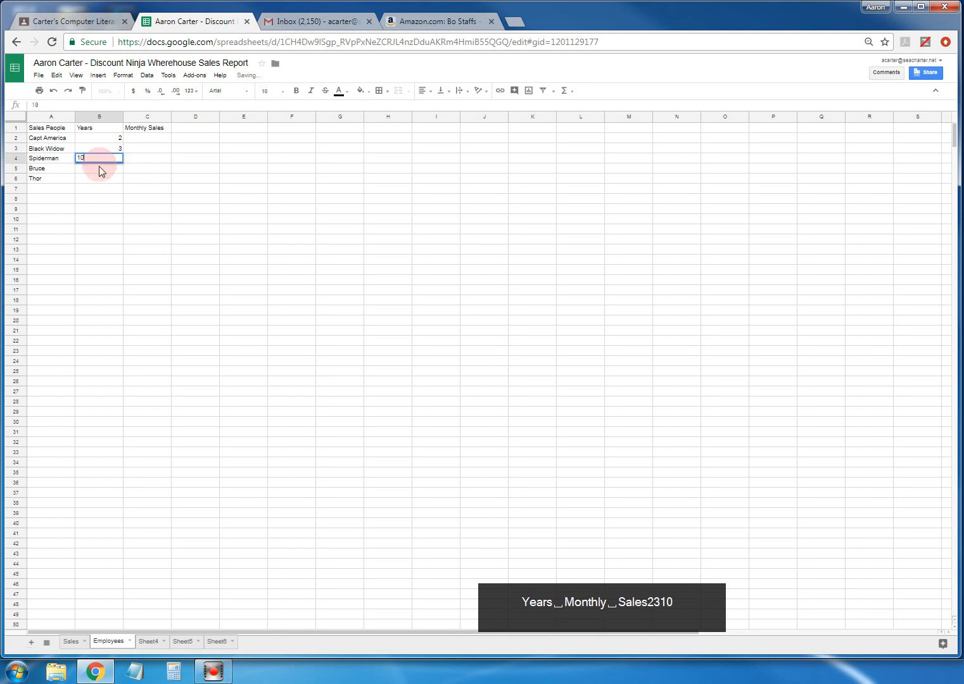
left_click(99, 170)
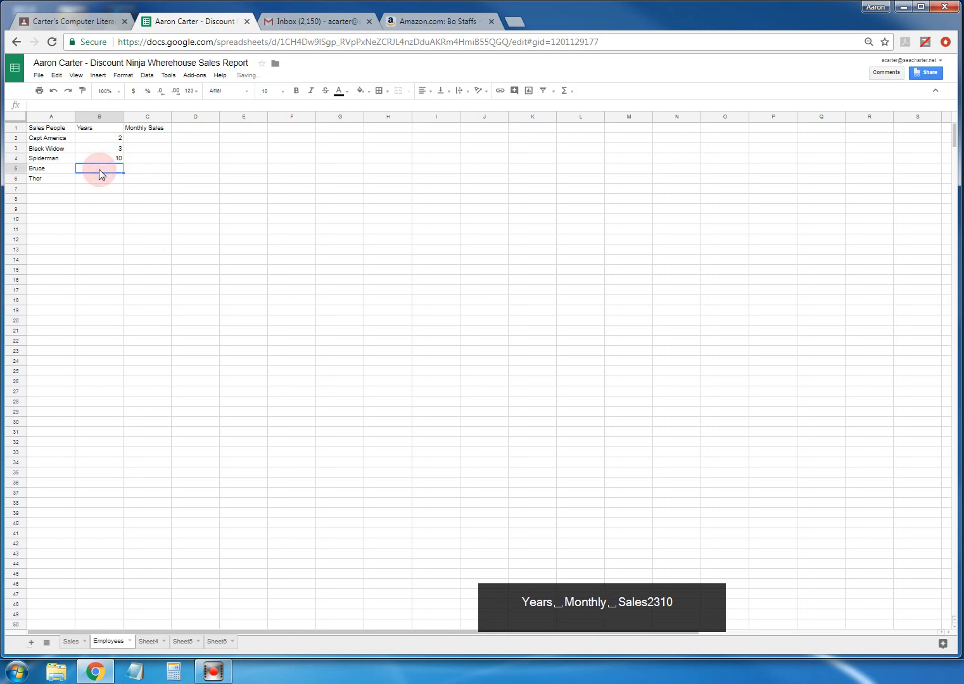
type("20")
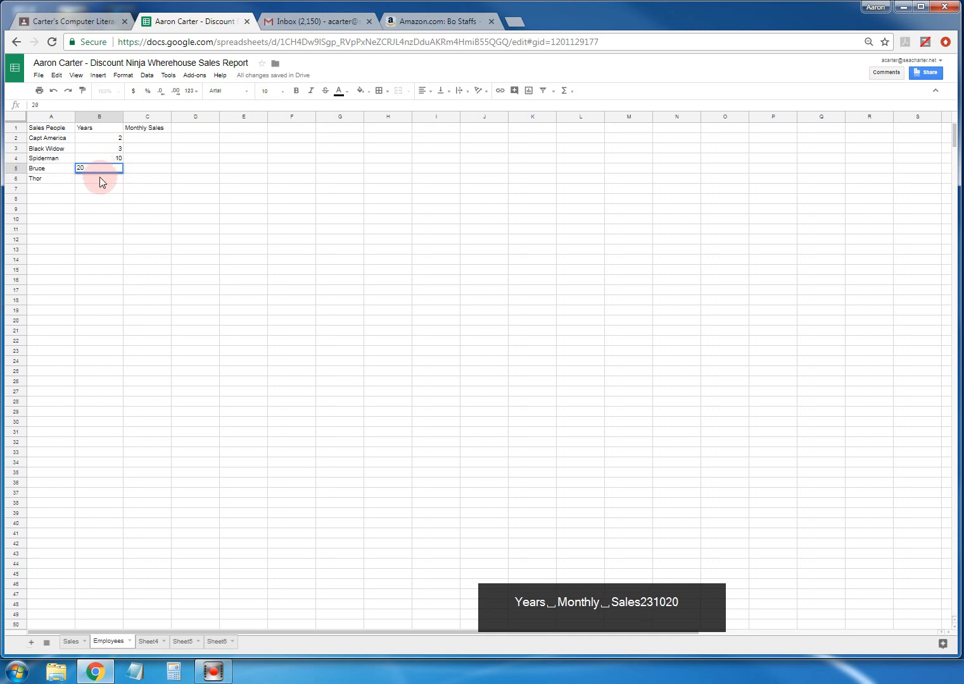
left_click(100, 178)
type("12")
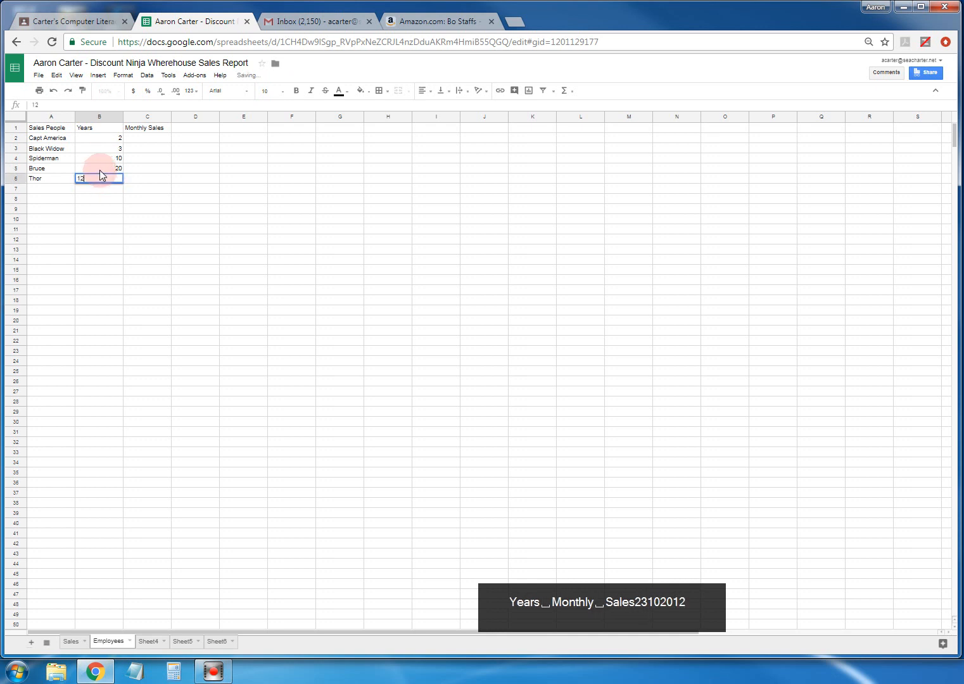
left_click(133, 176)
left_click(151, 141)
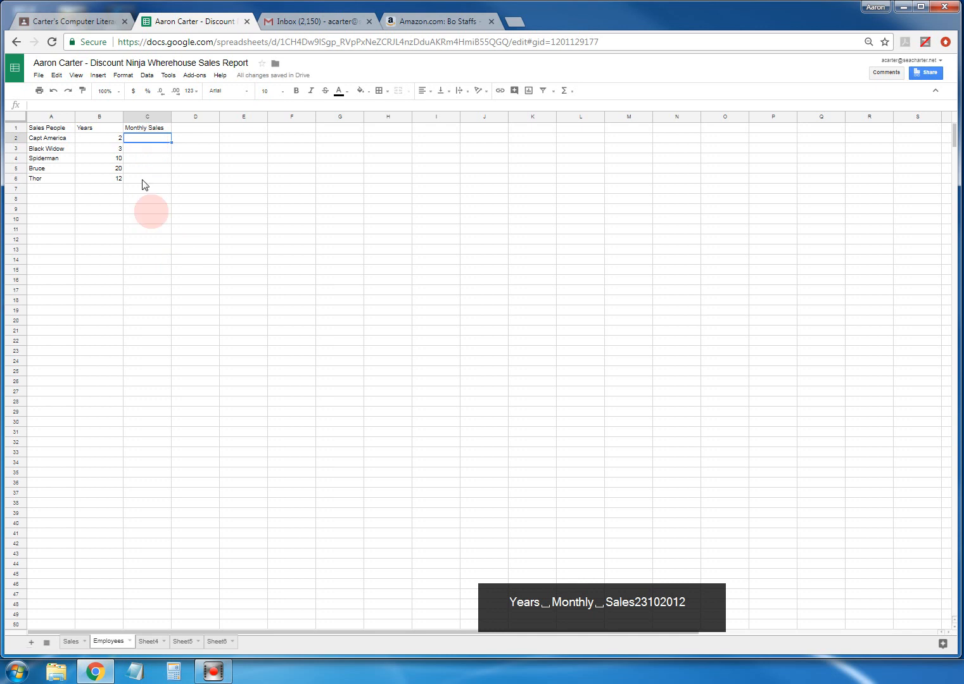
- Enter monthly sales 200, 300, 500, 1200 and 700 in C2:C6, then view the Sales sheet
type("200")
left_click(143, 146)
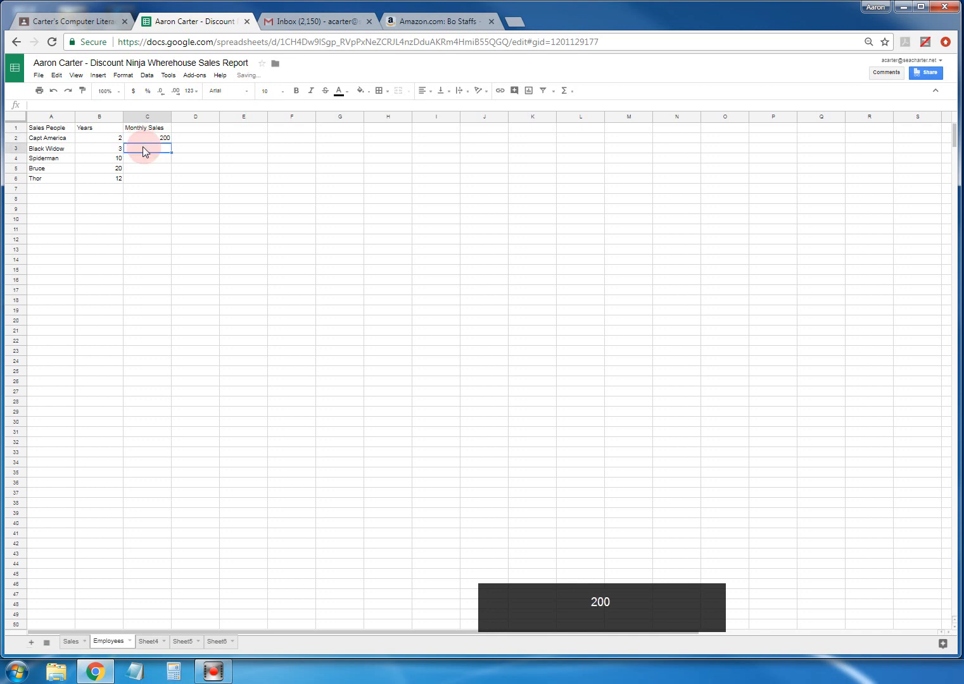
type("300")
left_click(151, 159)
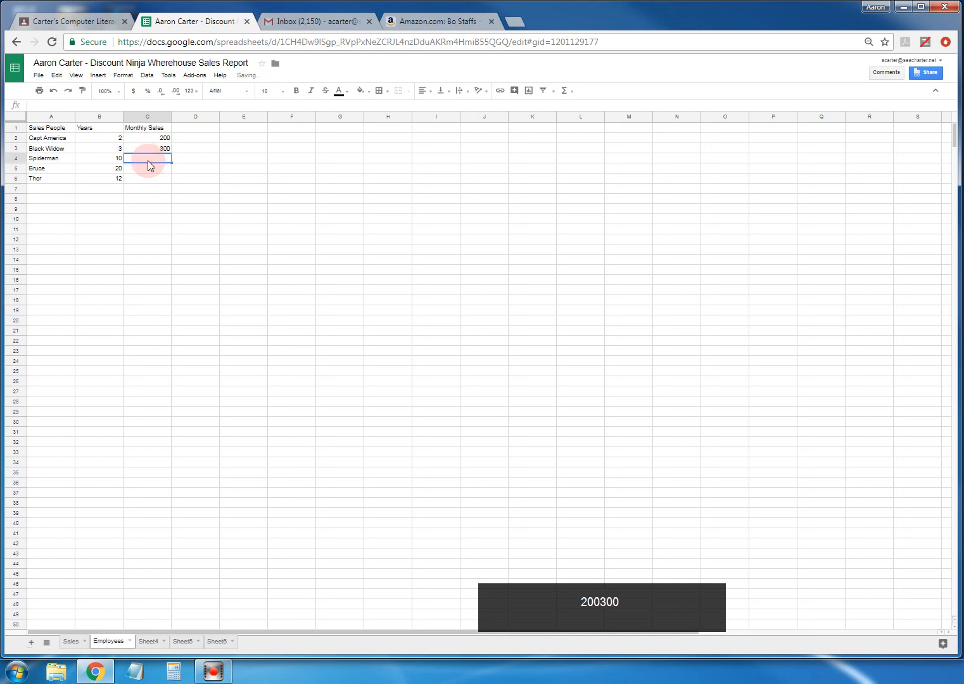
type("500")
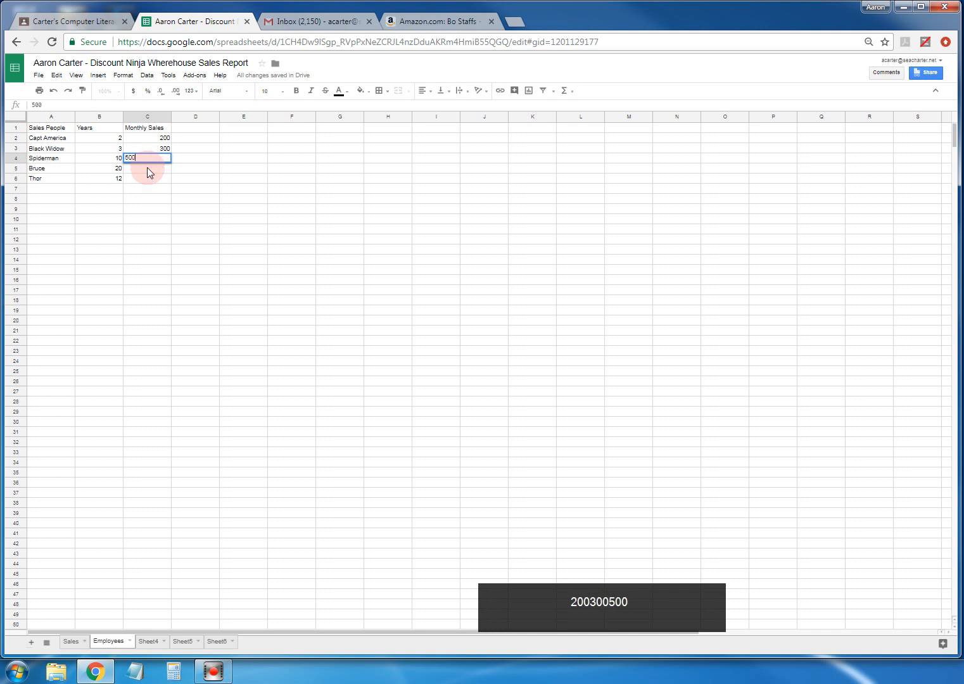
left_click(148, 169)
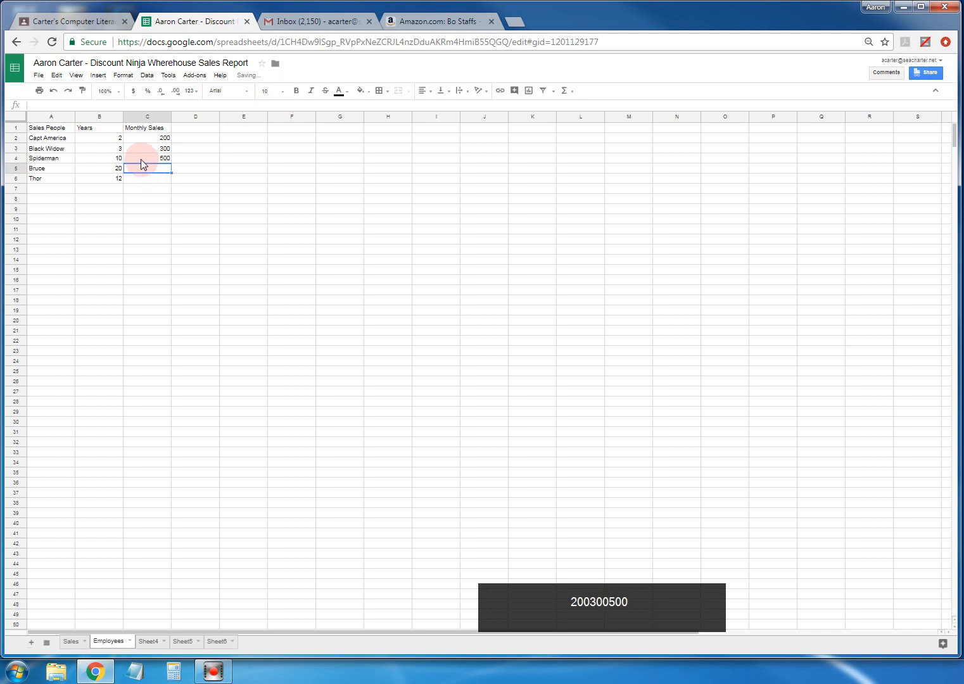
type("1200")
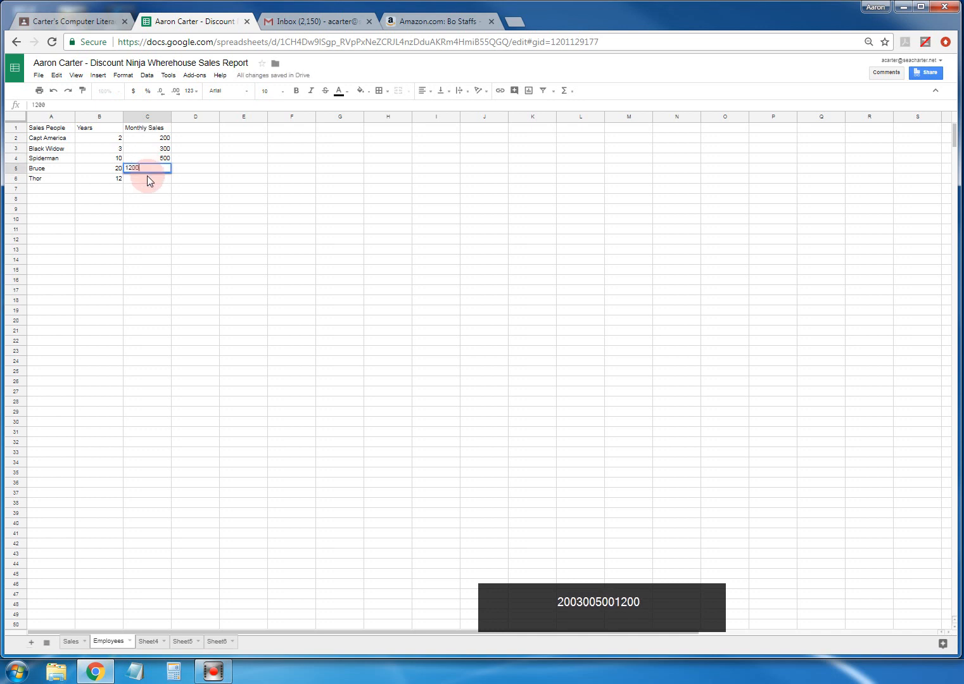
left_click(148, 178)
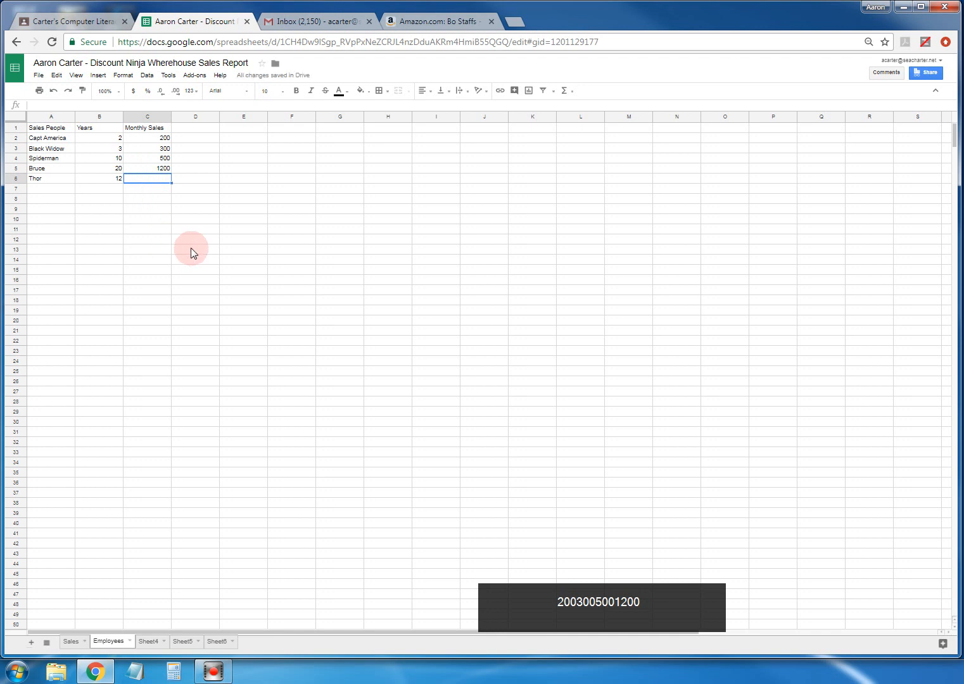
type("700")
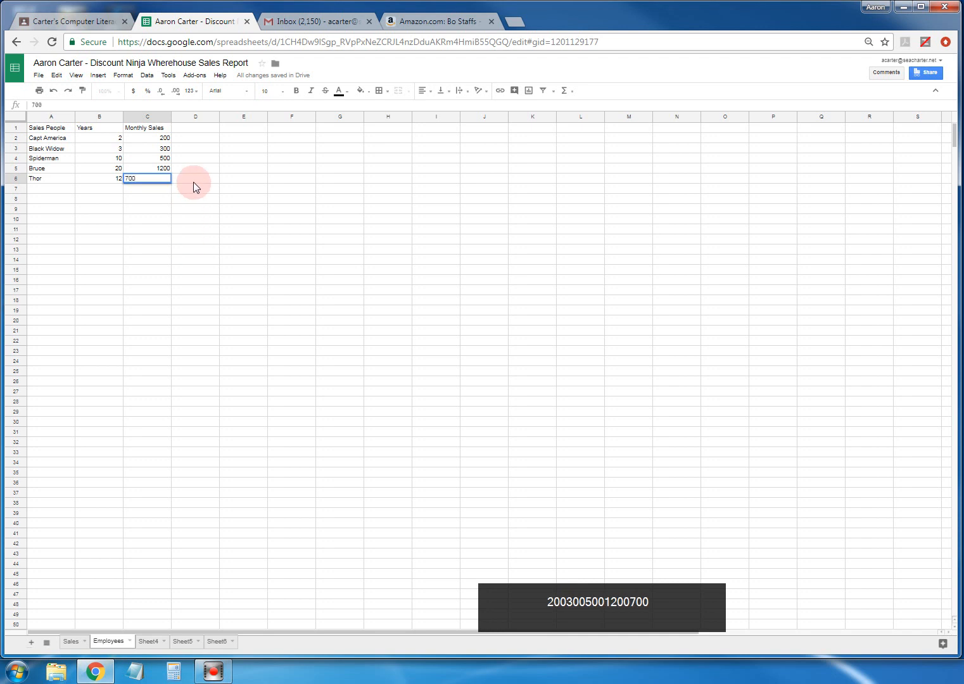
left_click(193, 181)
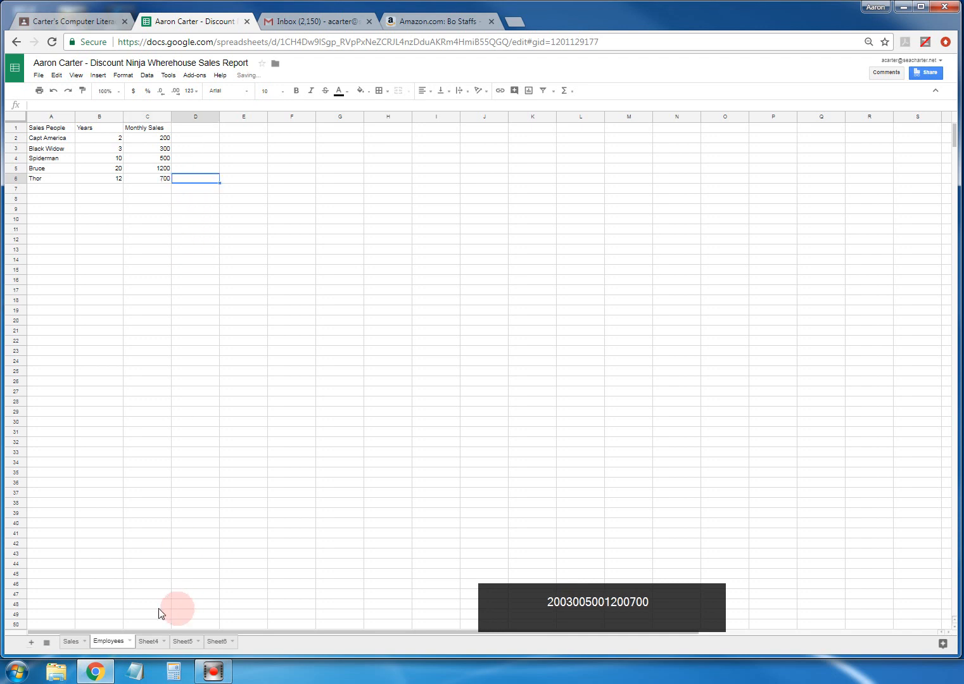
left_click(70, 641)
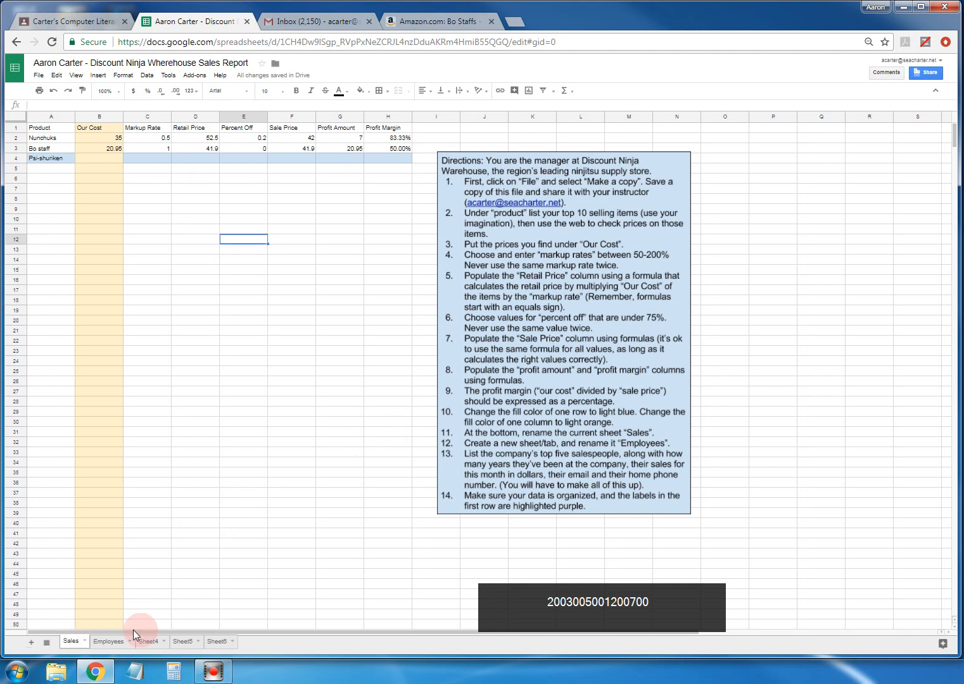
- On the Employees sheet, add headers 'Email' in D1 and 'Home Phone' in E1
left_click(107, 642)
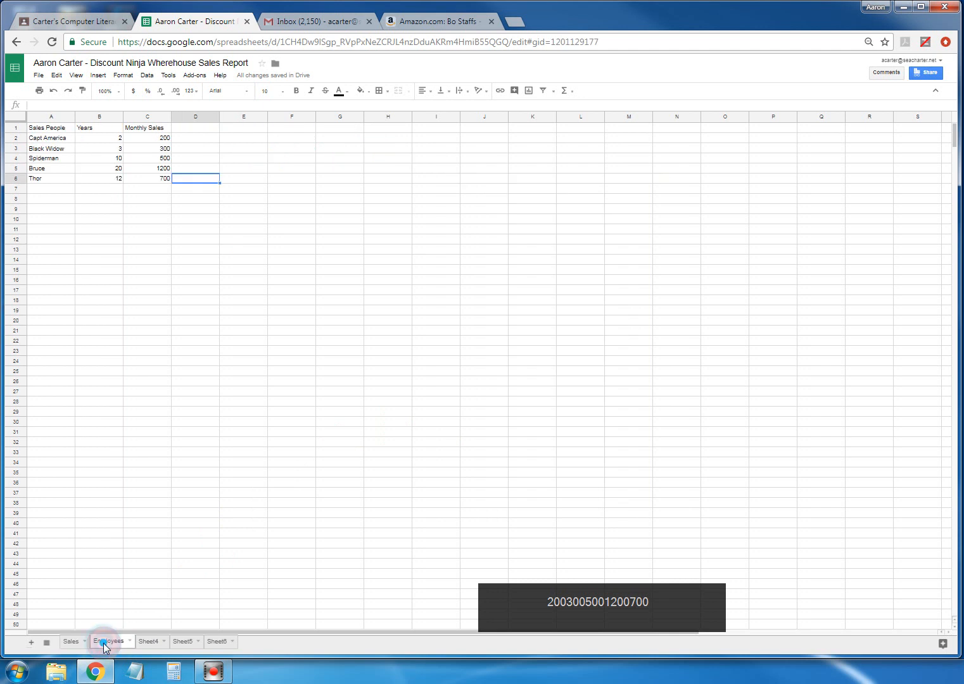
left_click(198, 129)
type("Email")
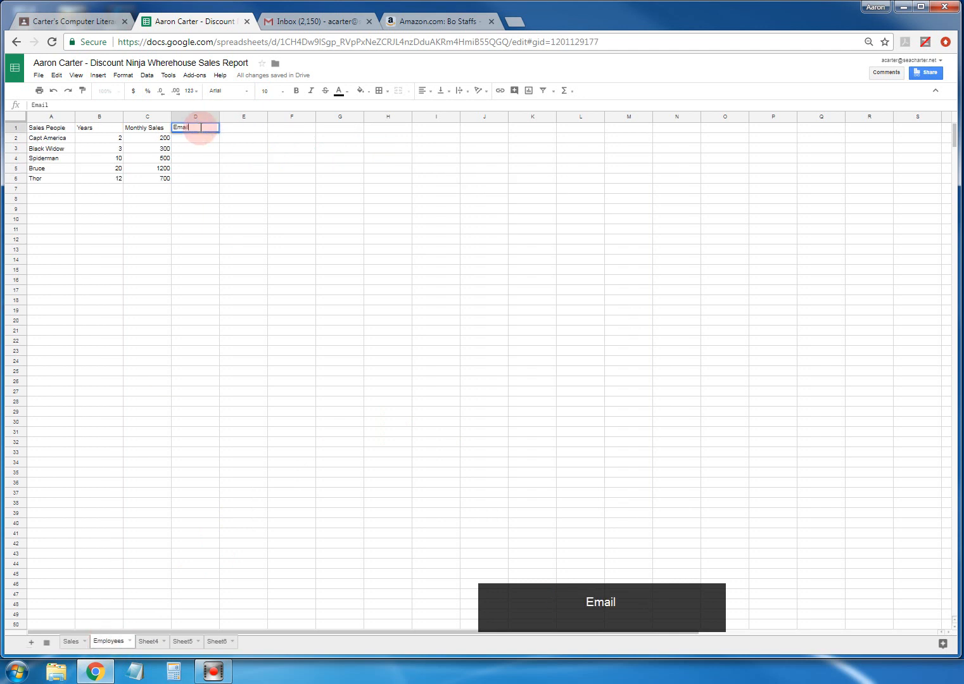
left_click(232, 130)
type("Home")
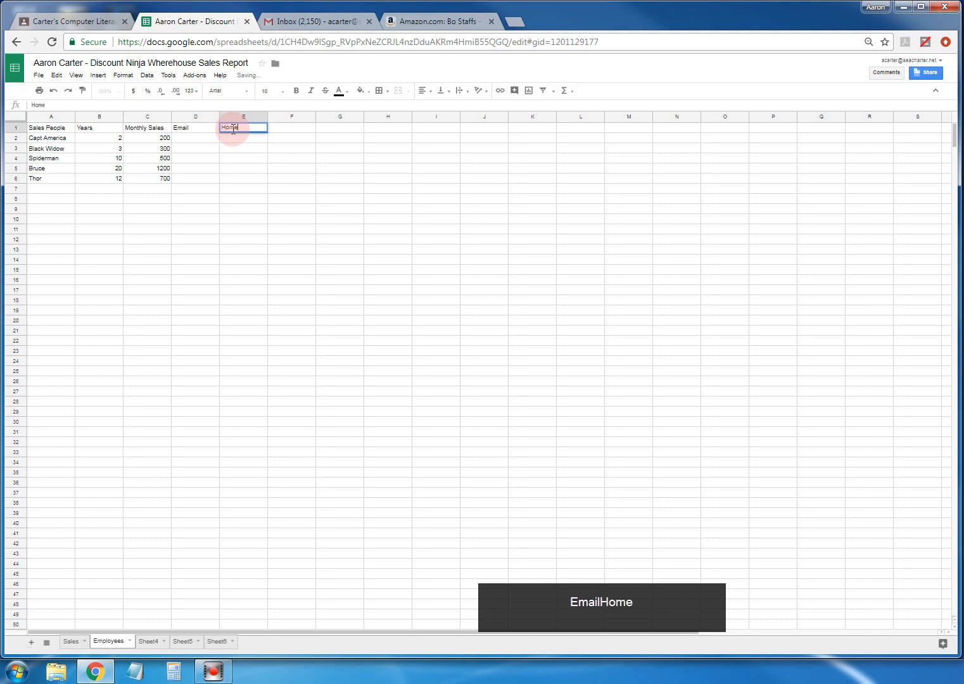
type(" Phone")
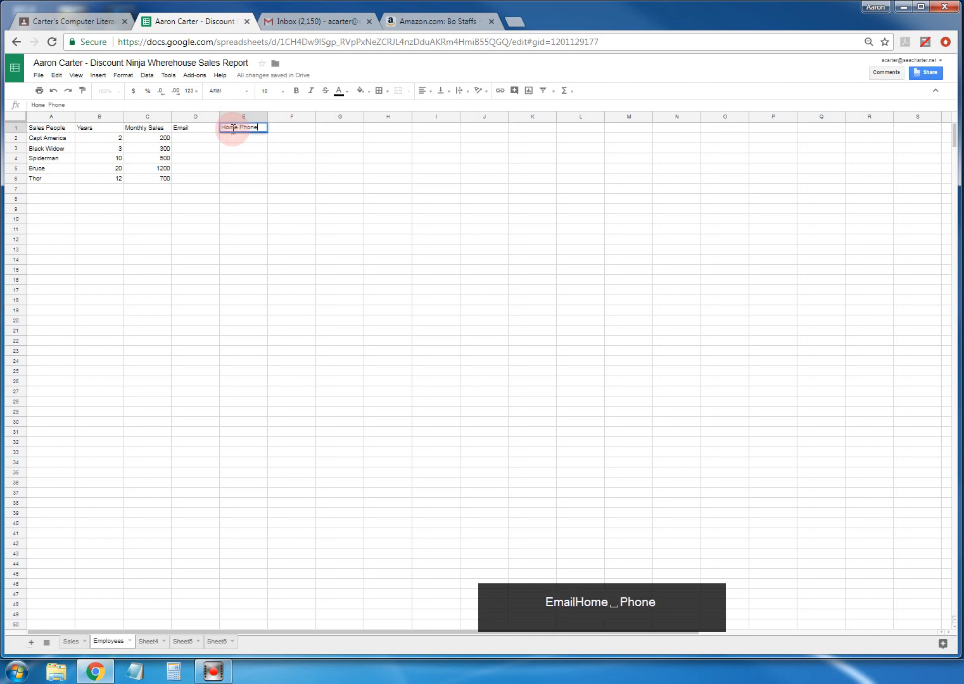
left_click(196, 140)
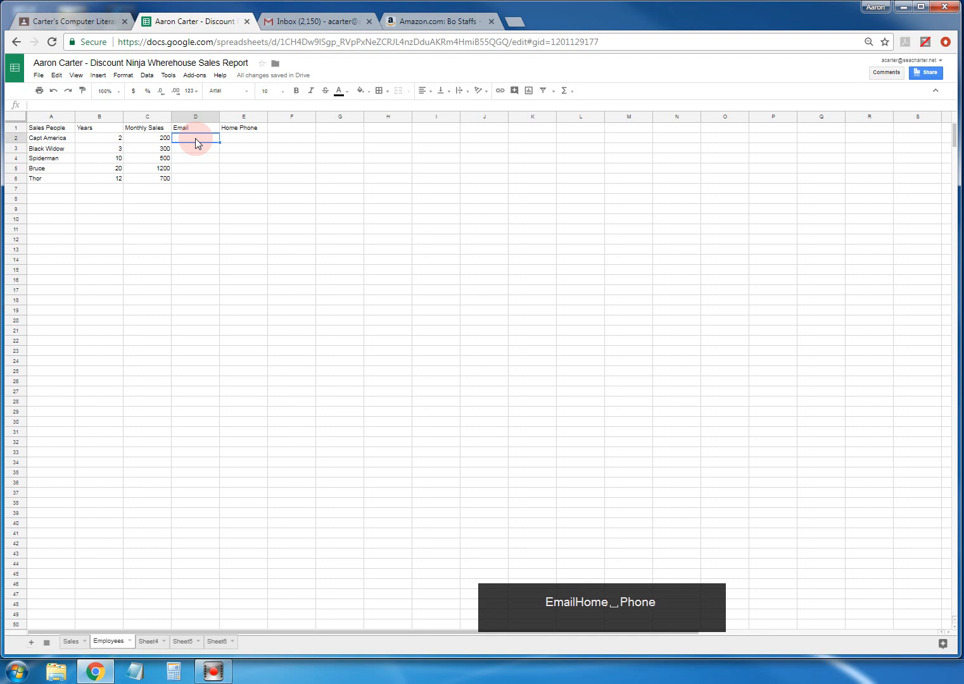
- Enter the first two salespeople's e-mail addresses in D2 and D3
type("CaptA")
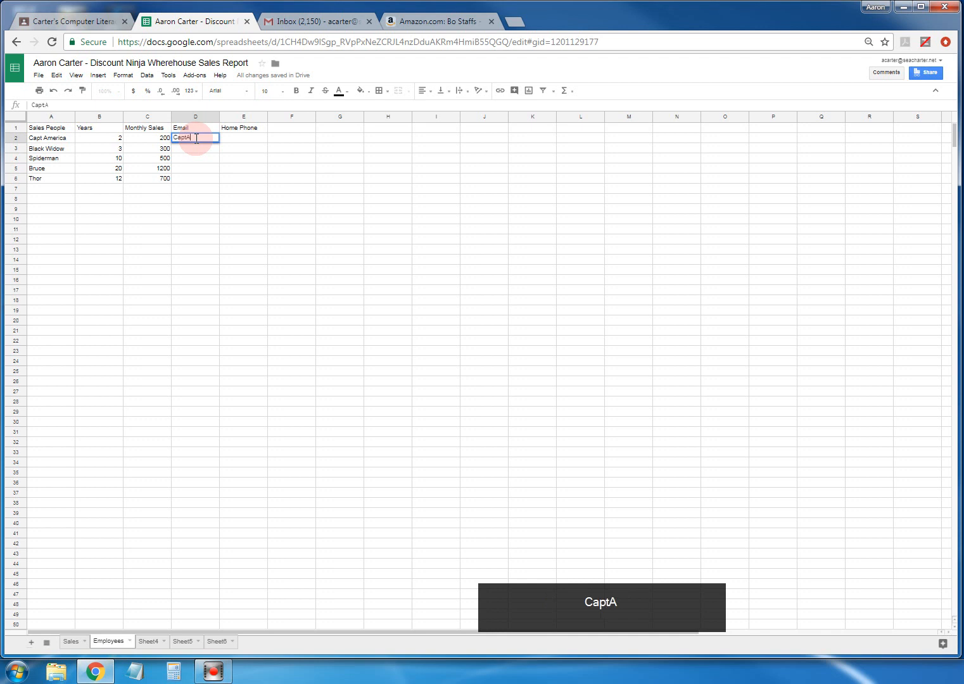
type("merica@")
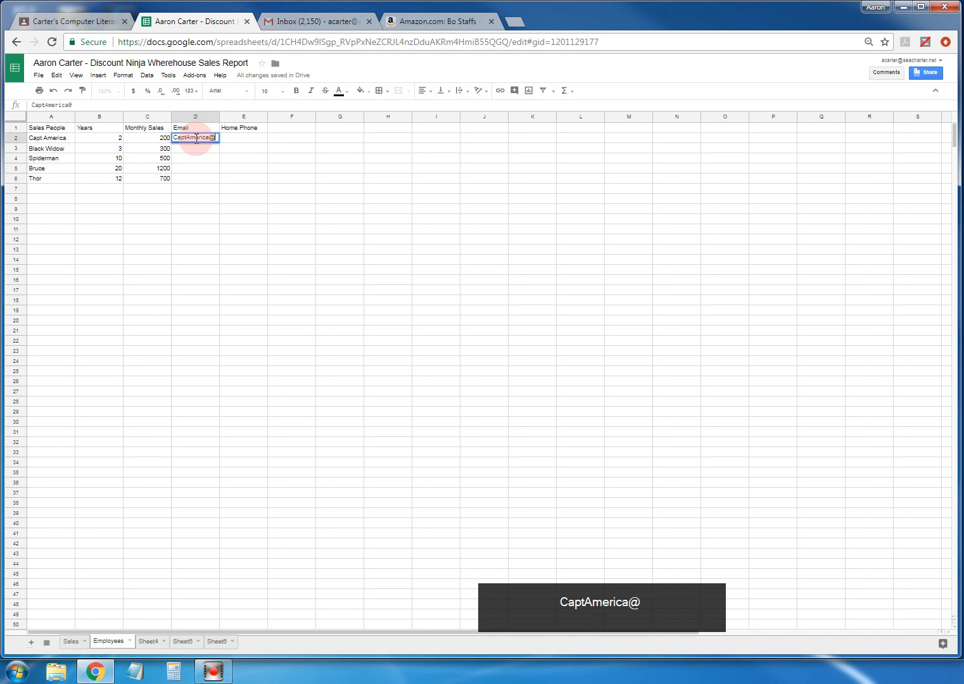
type("avengers")
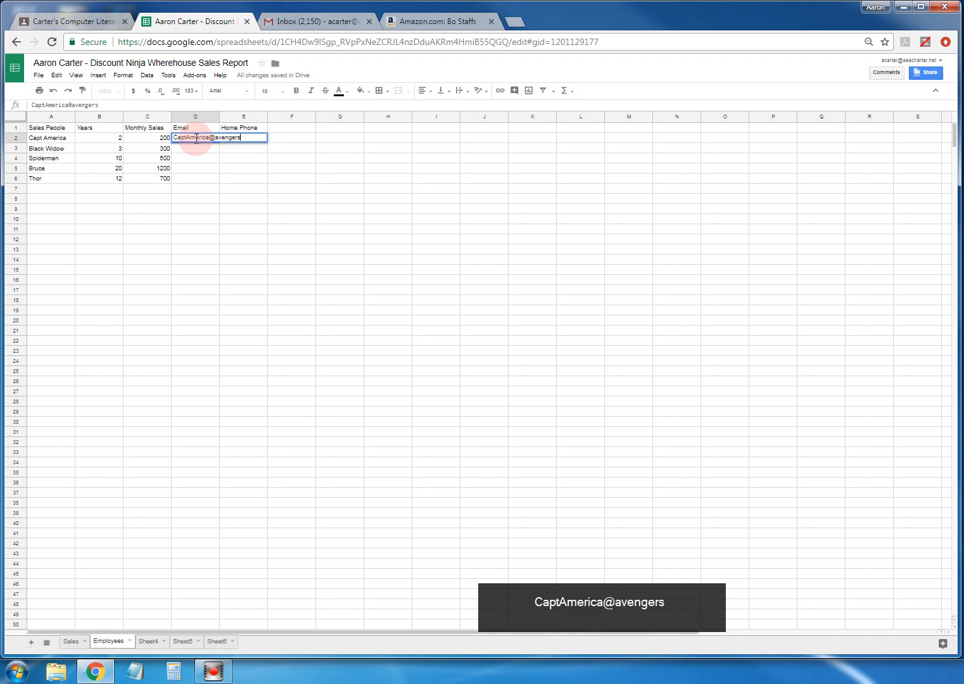
type(".org")
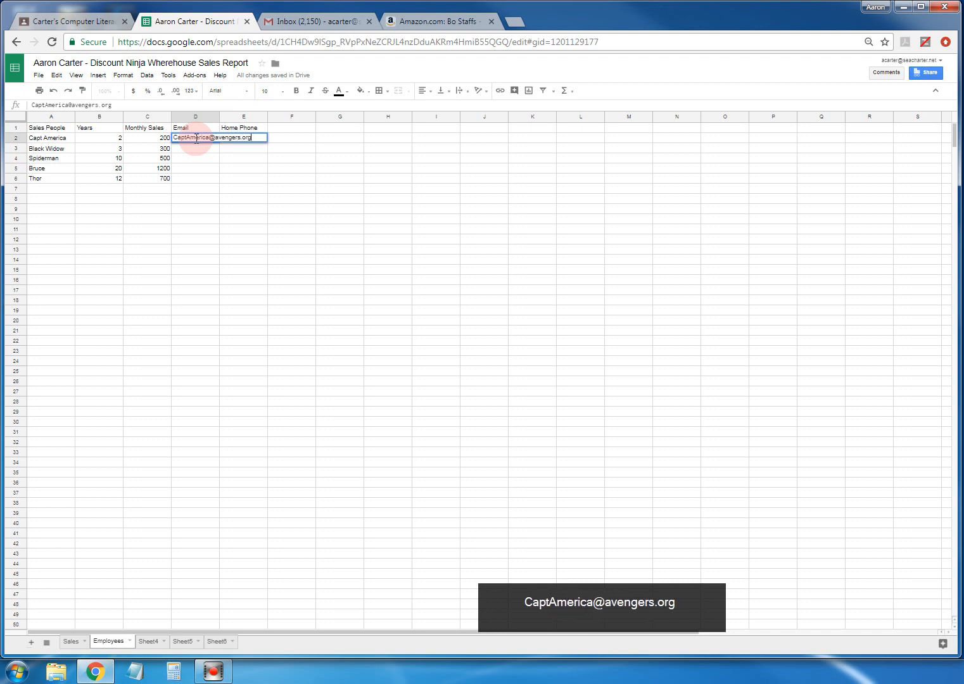
key("Return")
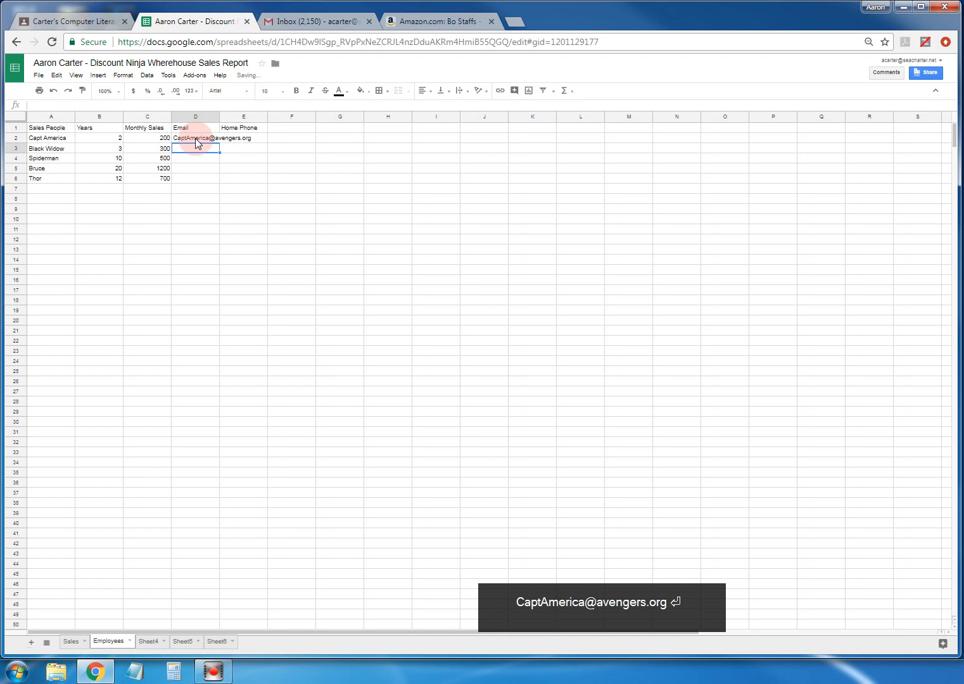
type("BlackWidow")
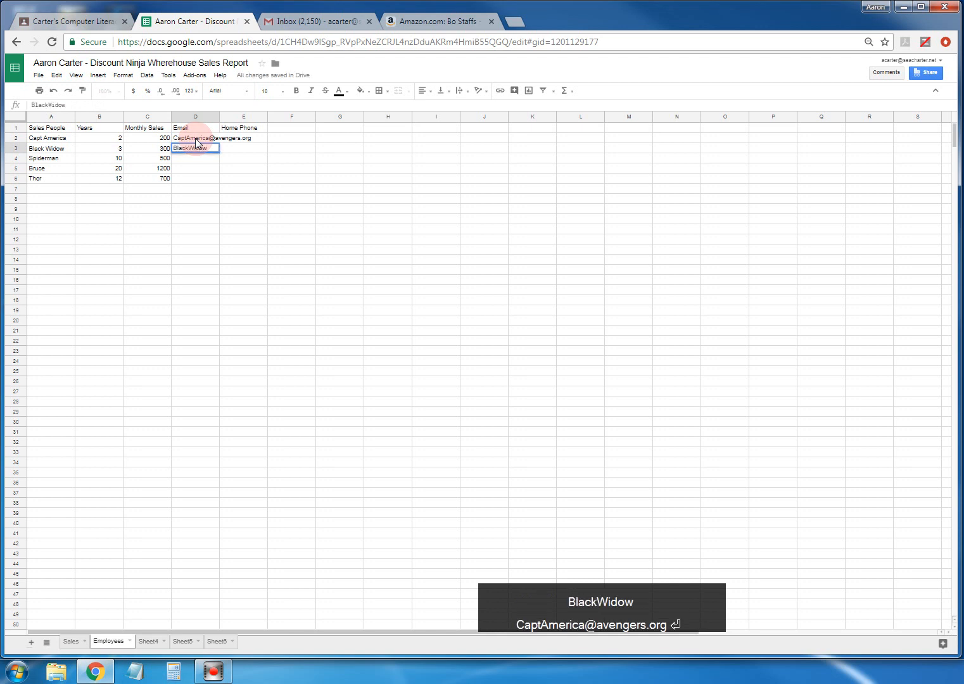
type("@avent")
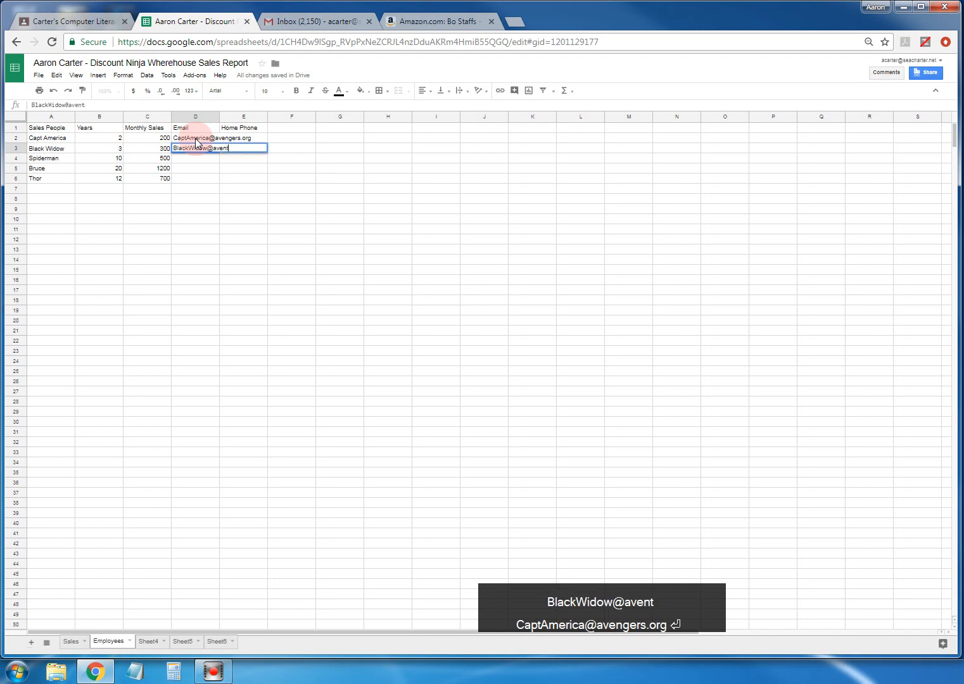
key("BackSpace")
type("ger")
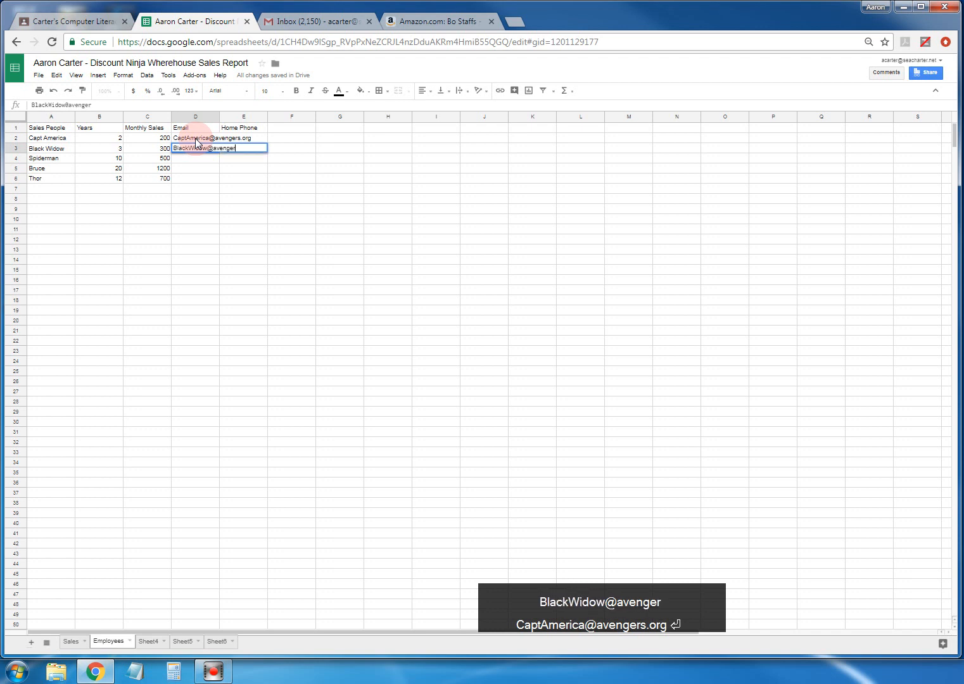
type("s.org")
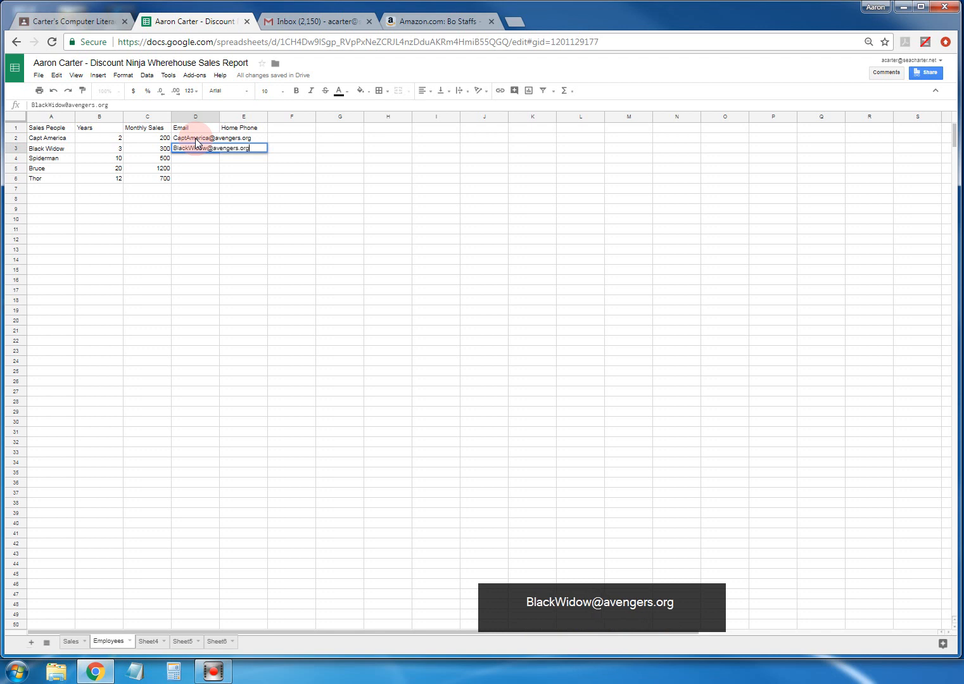
key("Return")
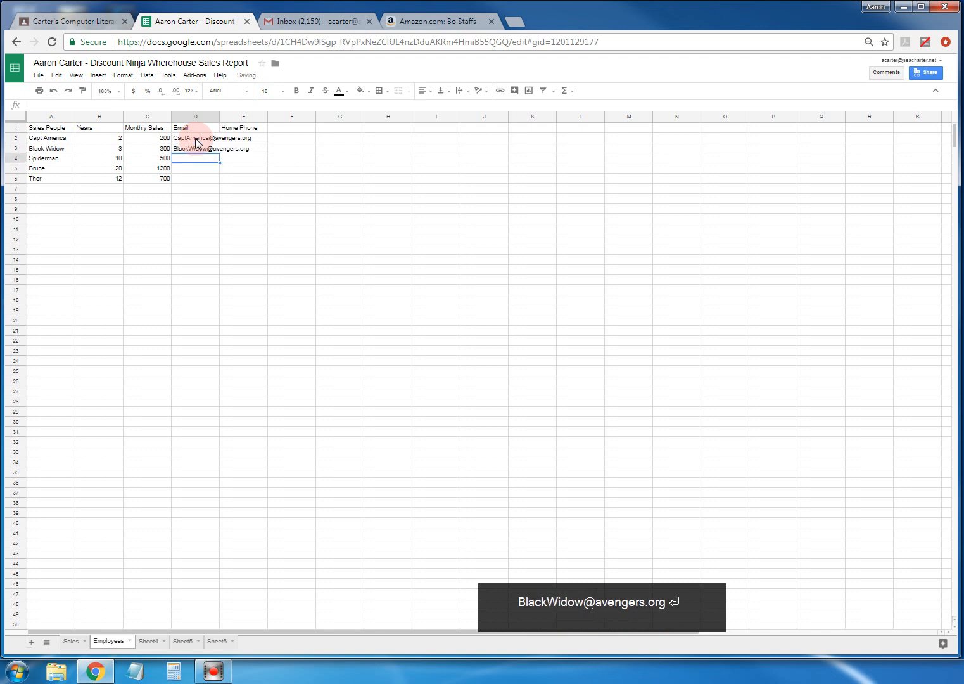
- Enter the remaining three salespeople's e-mail addresses in D4 through D6
type("Spiderman.")
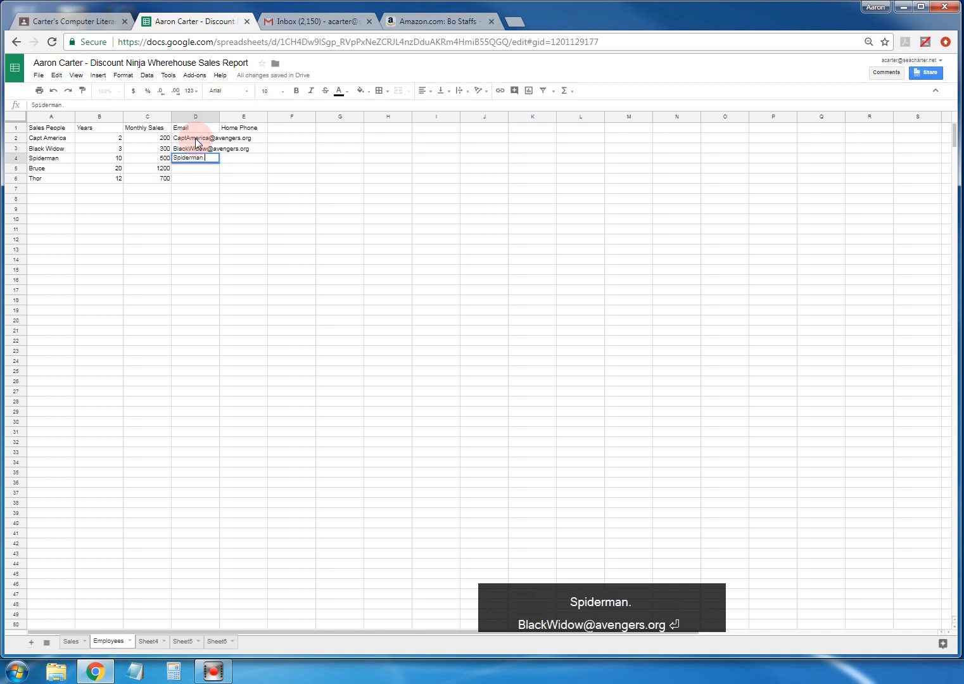
key("BackSpace")
type("@avengersorg")
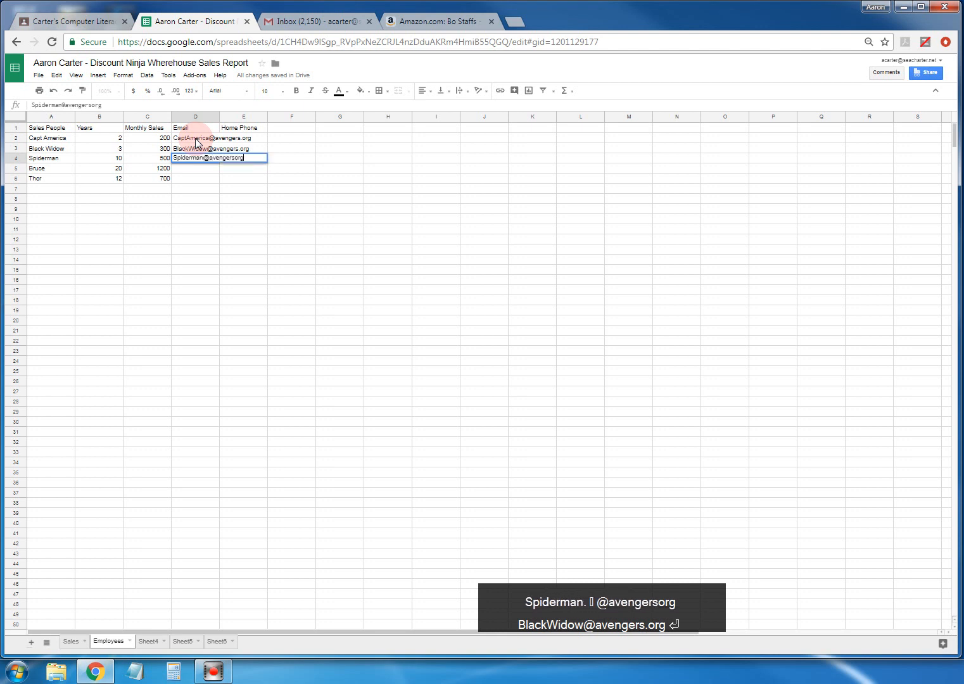
key("BackSpace")
key("BackSpace")
key("BackSpace")
key("BackSpace")
type("s.org")
key("Return")
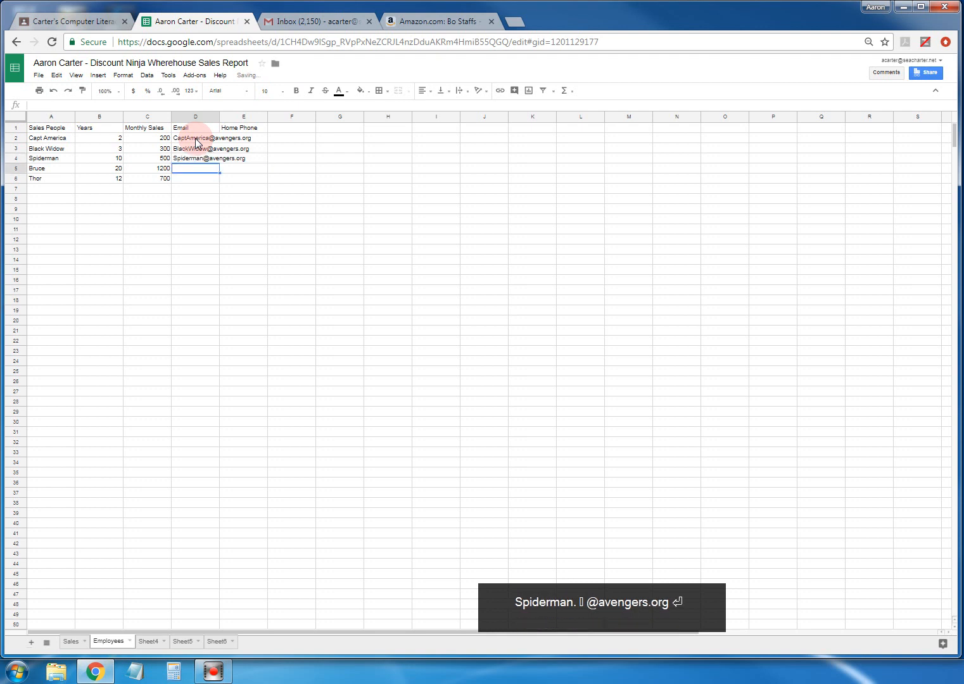
type("B")
key("BackSpace")
type("Incrdible")
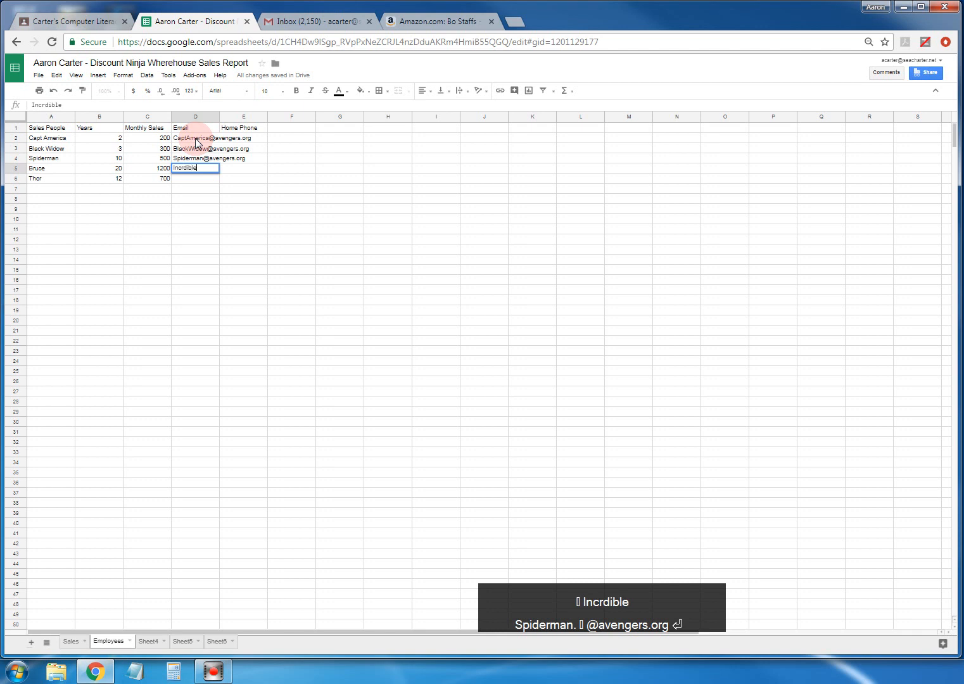
type("Hulk@avengers.org")
key("Return")
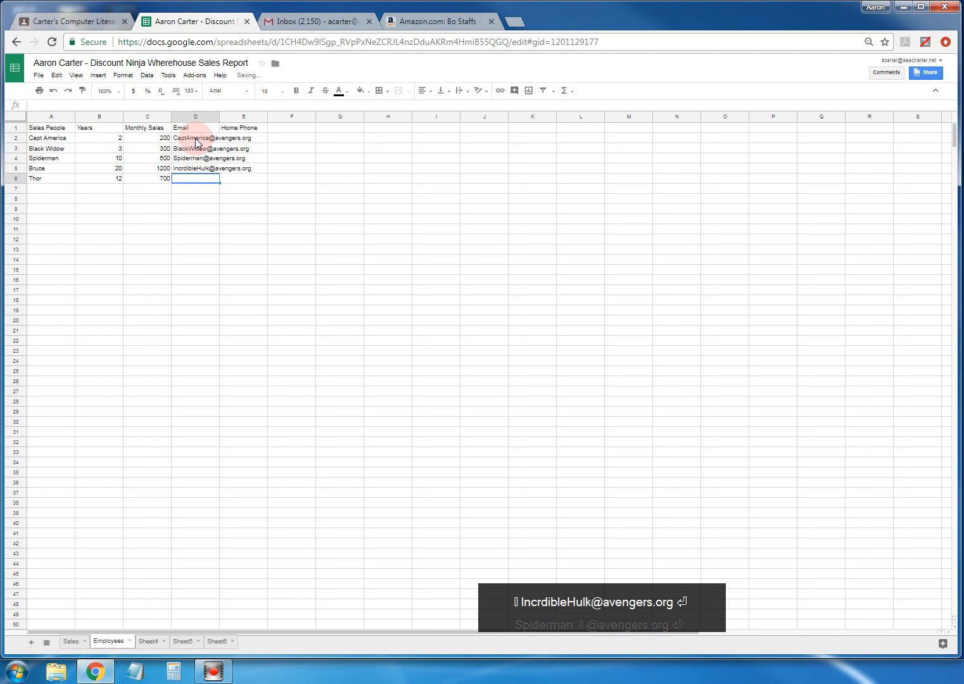
type("Thor")
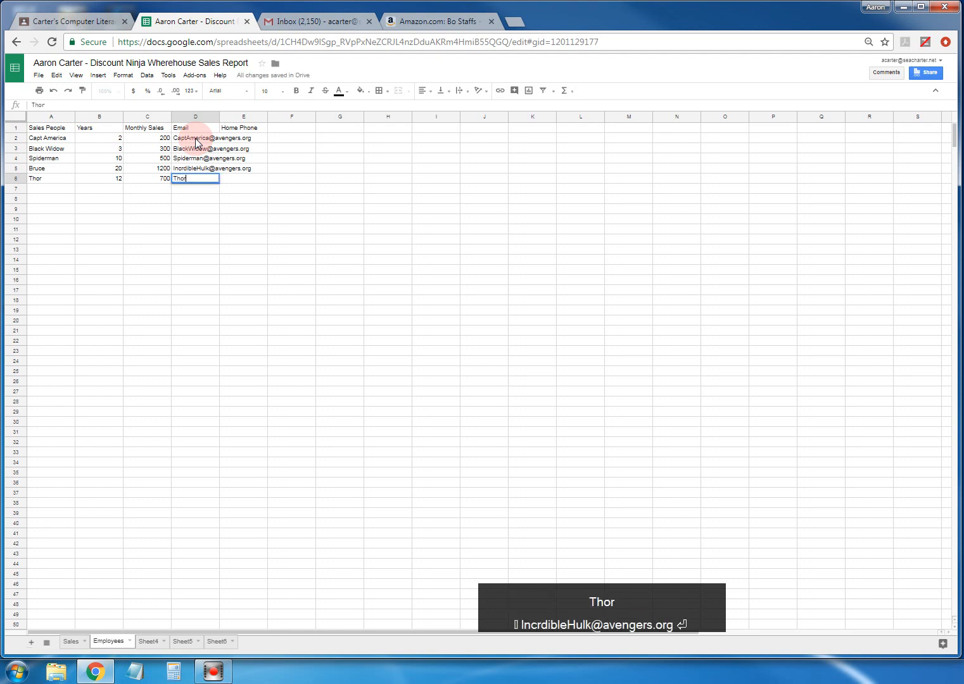
type("@avengers.org")
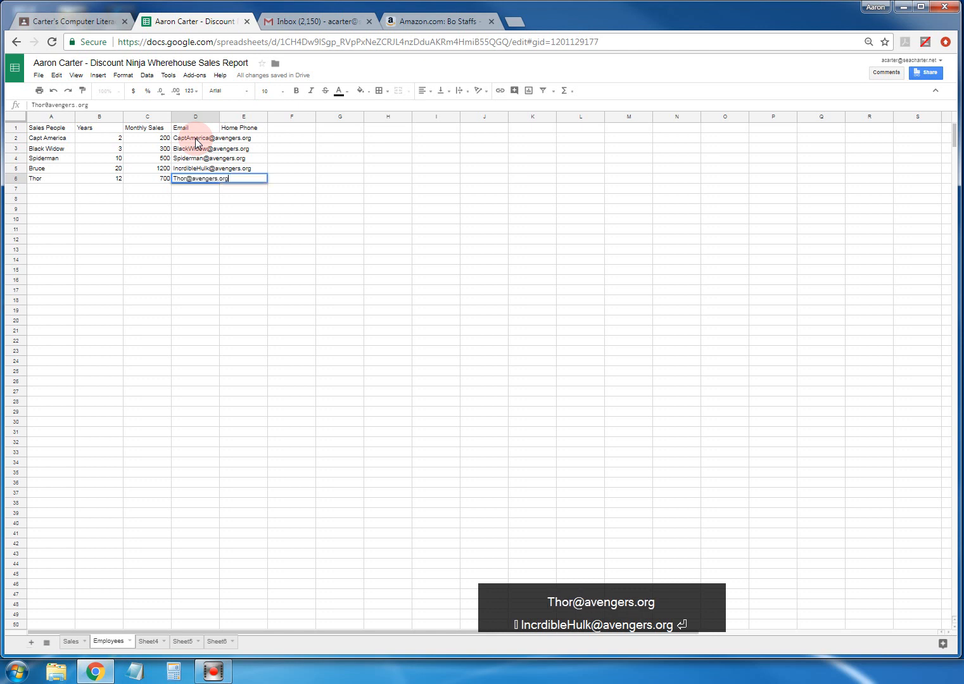
key("Return")
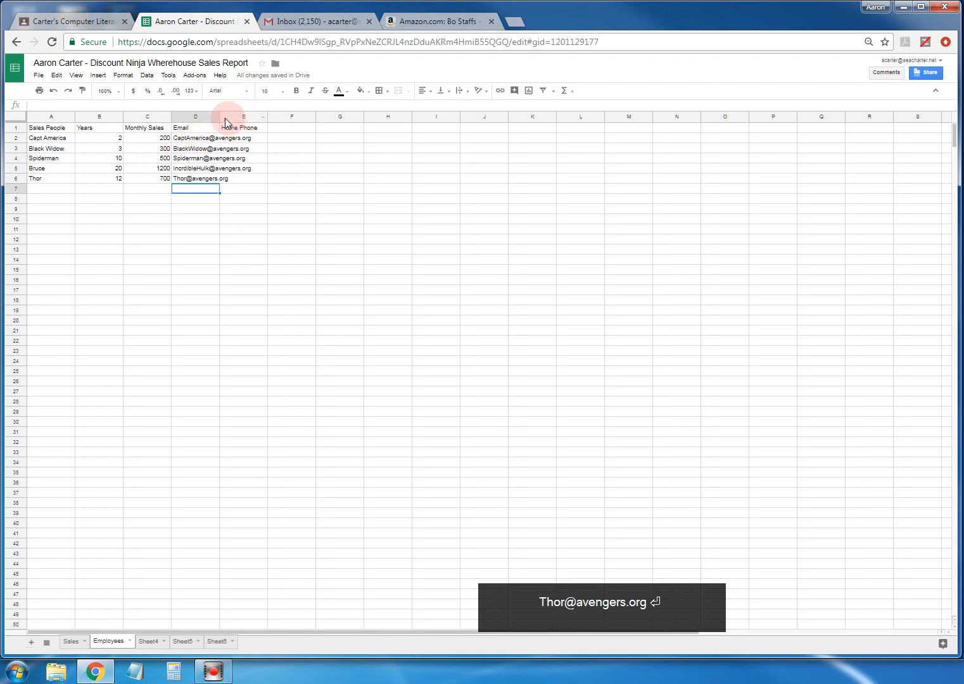
- Widen the Email column and enter the first salesperson's home phone number in E2
left_click(195, 117)
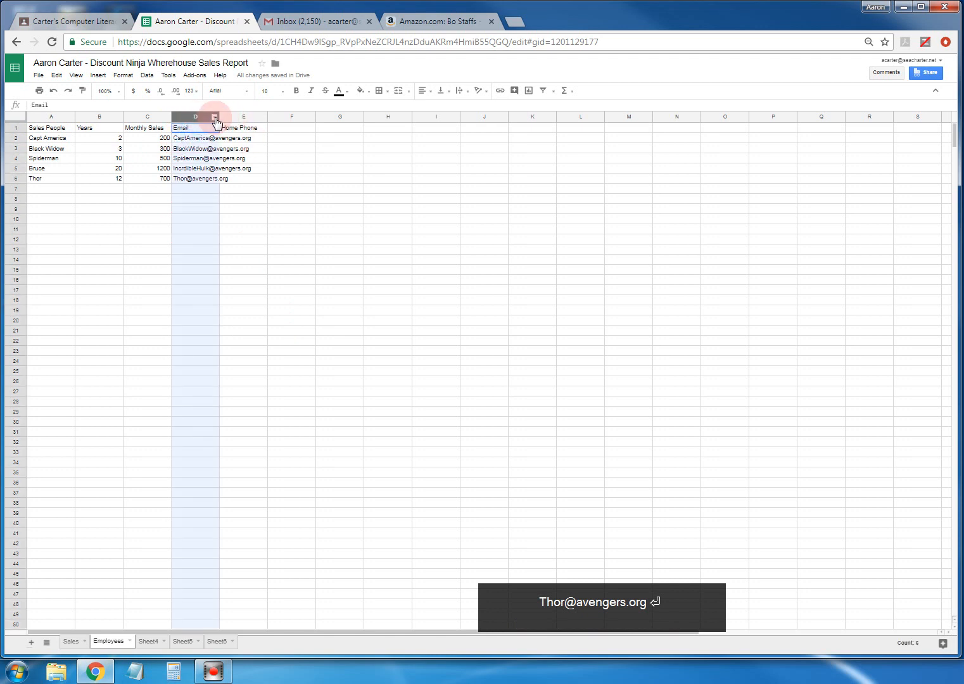
left_click_drag(218, 116, 269, 115)
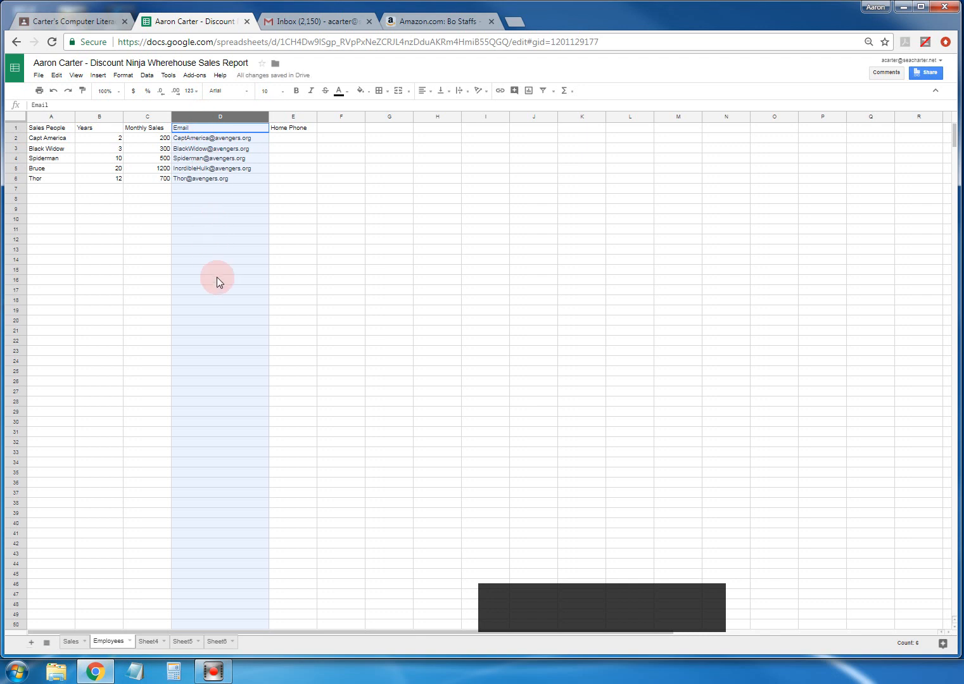
left_click(289, 138)
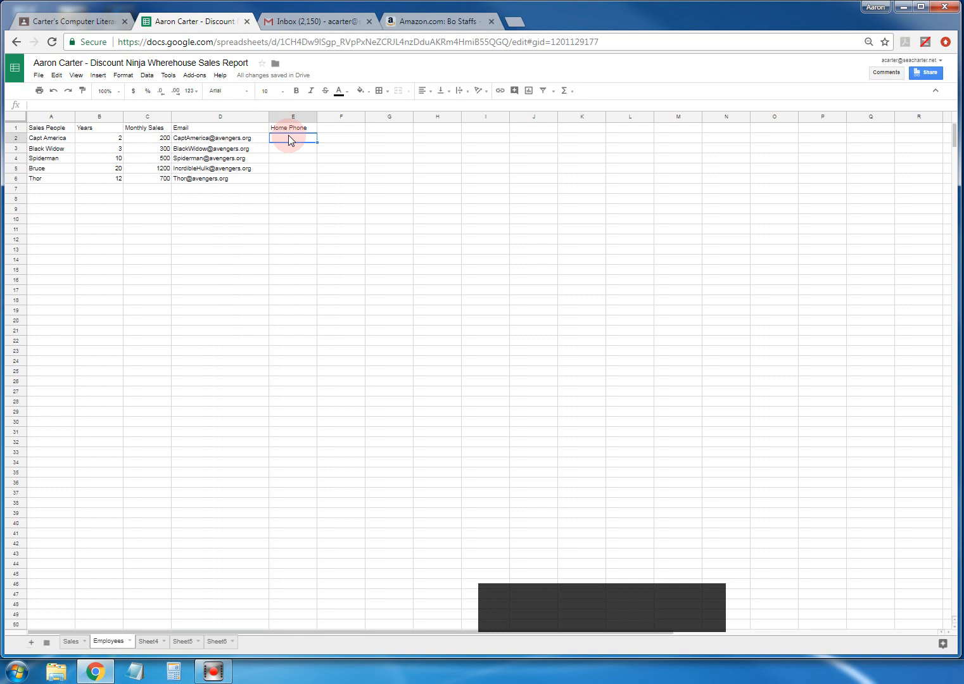
type("555-123-4567")
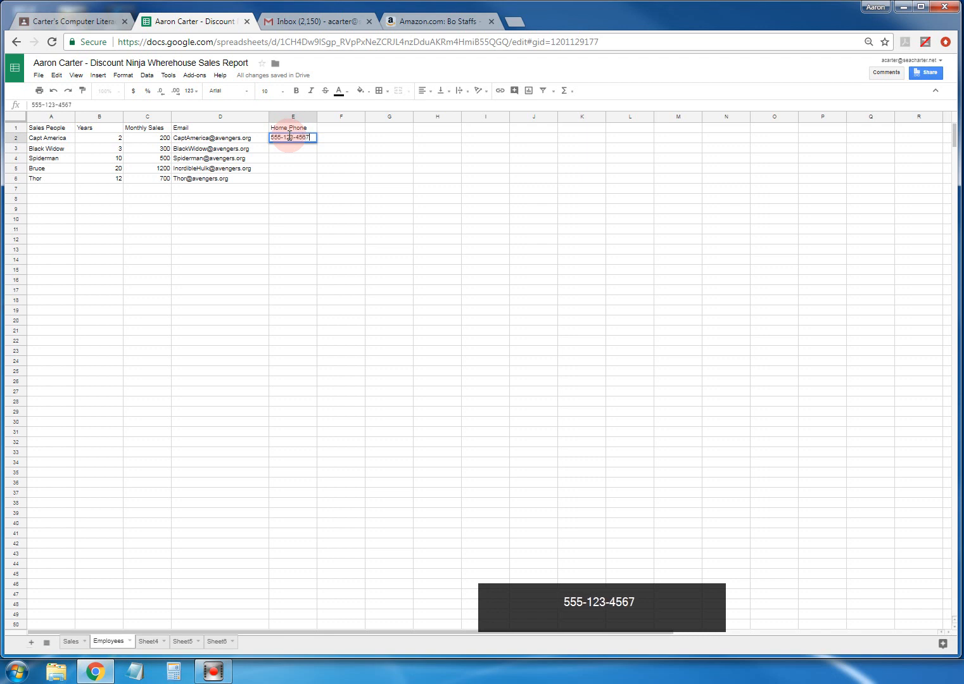
left_click(300, 149)
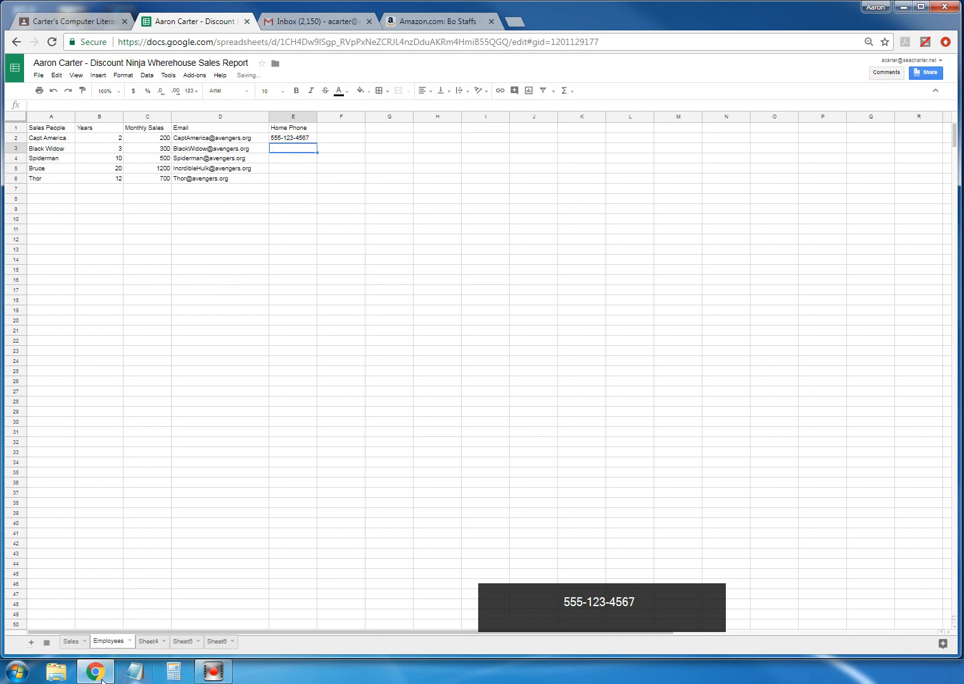
left_click(71, 643)
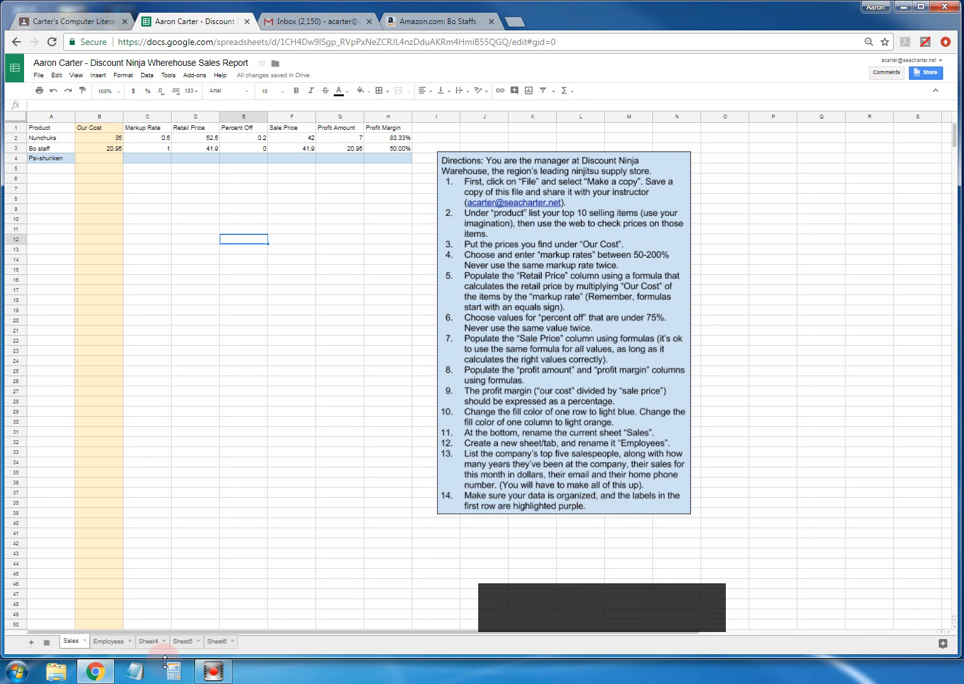
- Fill row 1 of the Employees sheet with light purple, then return to the Sales sheet
left_click(109, 640)
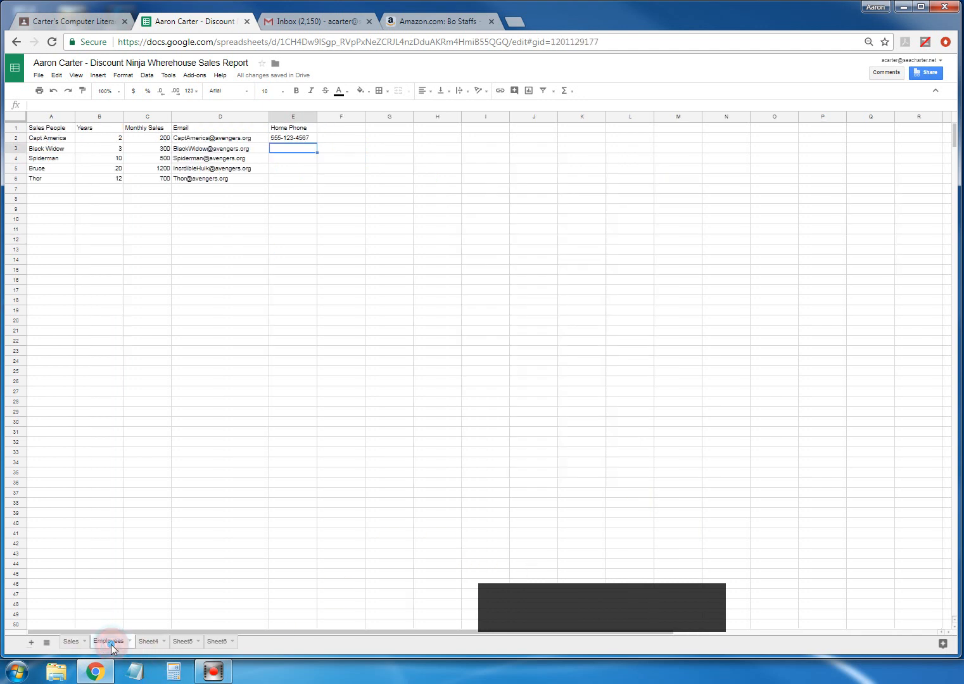
left_click(15, 128)
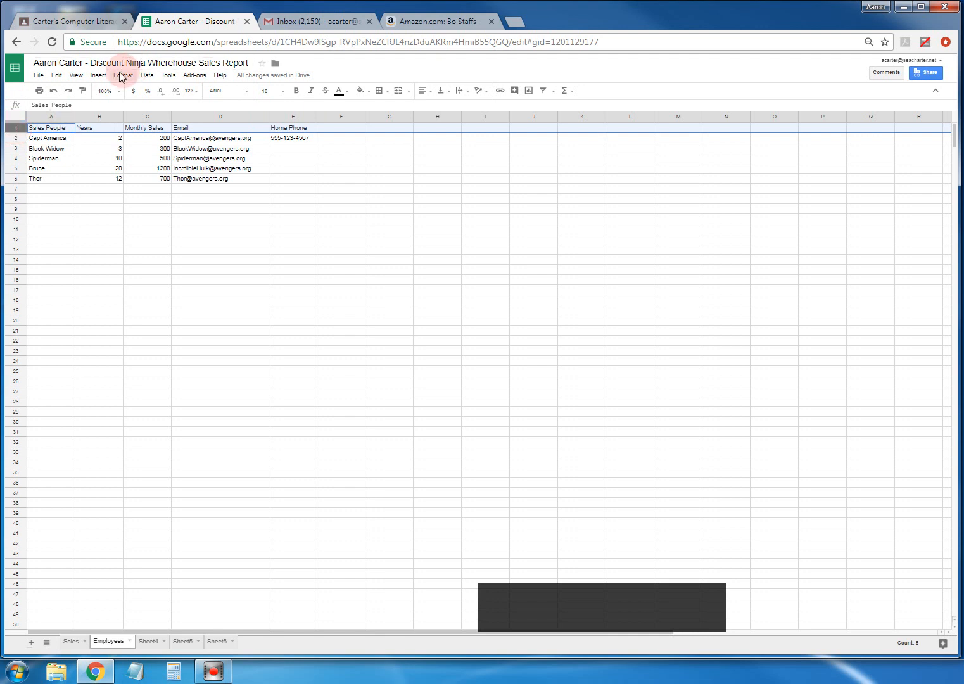
left_click(364, 94)
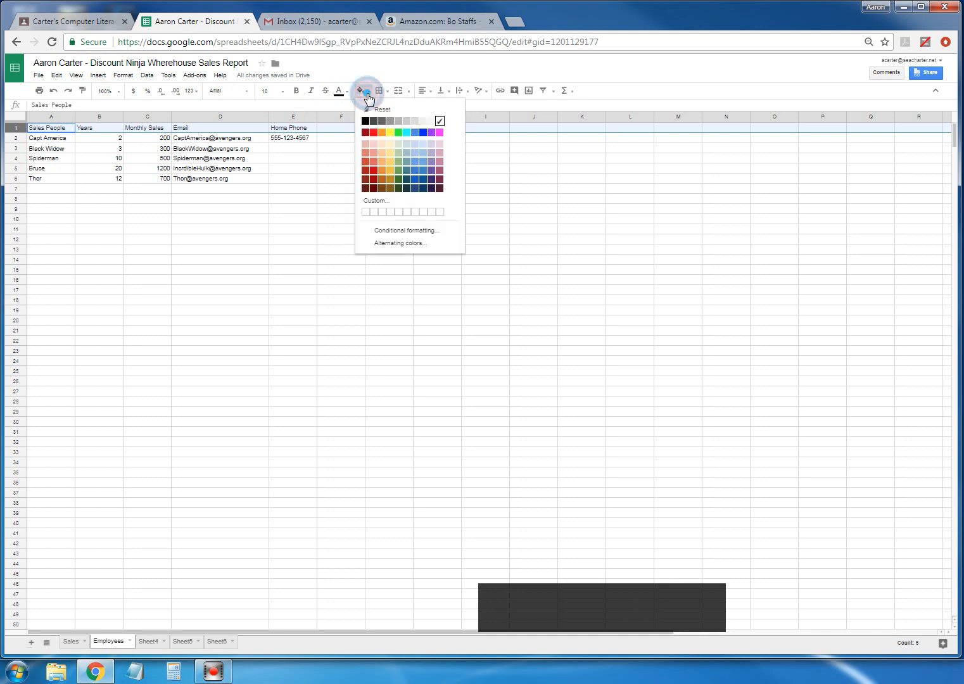
left_click(430, 143)
left_click(168, 251)
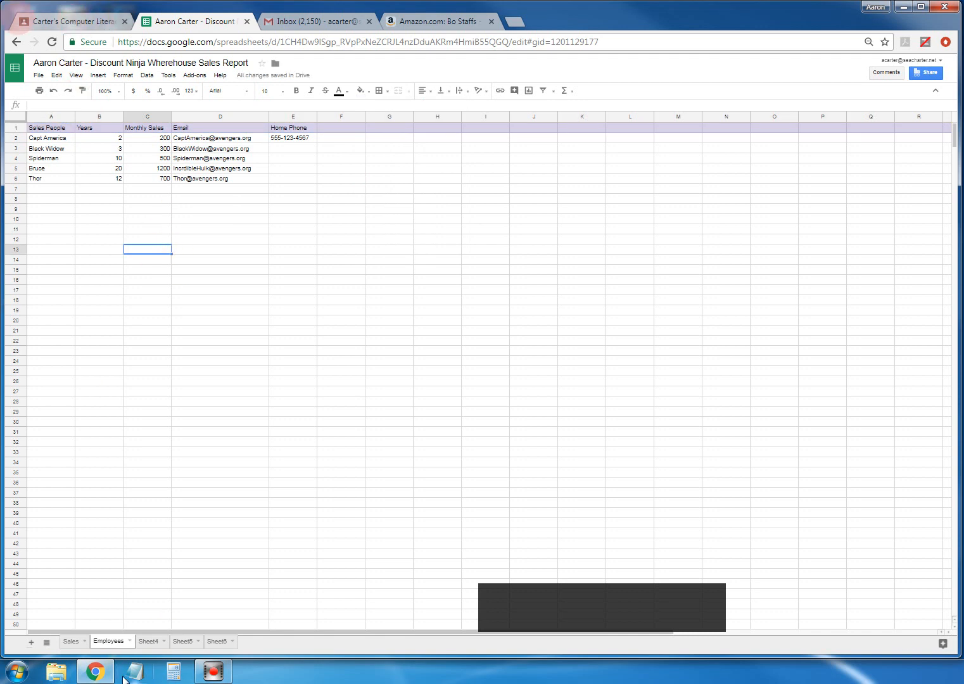
left_click(67, 641)
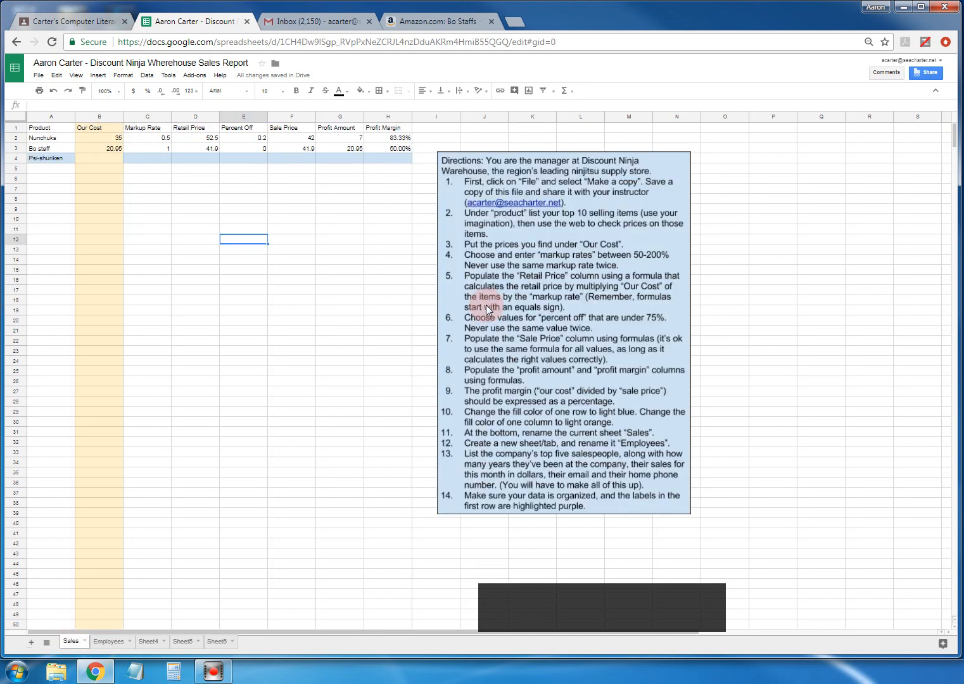
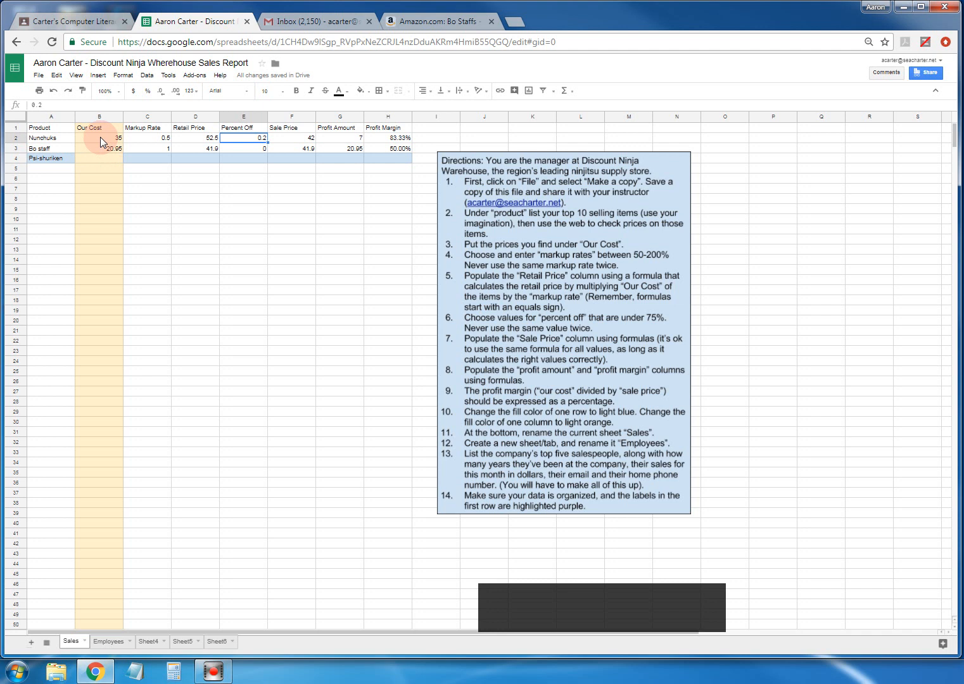
- Format the Our Cost prices in B2:B3 as currency
left_click_drag(100, 137, 100, 150)
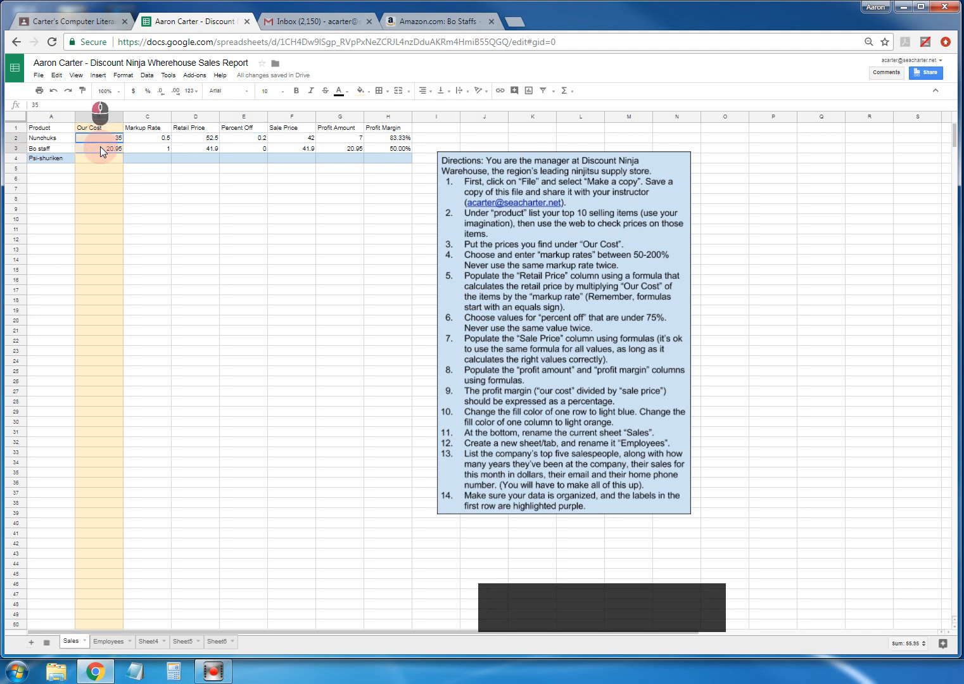
left_click(123, 75)
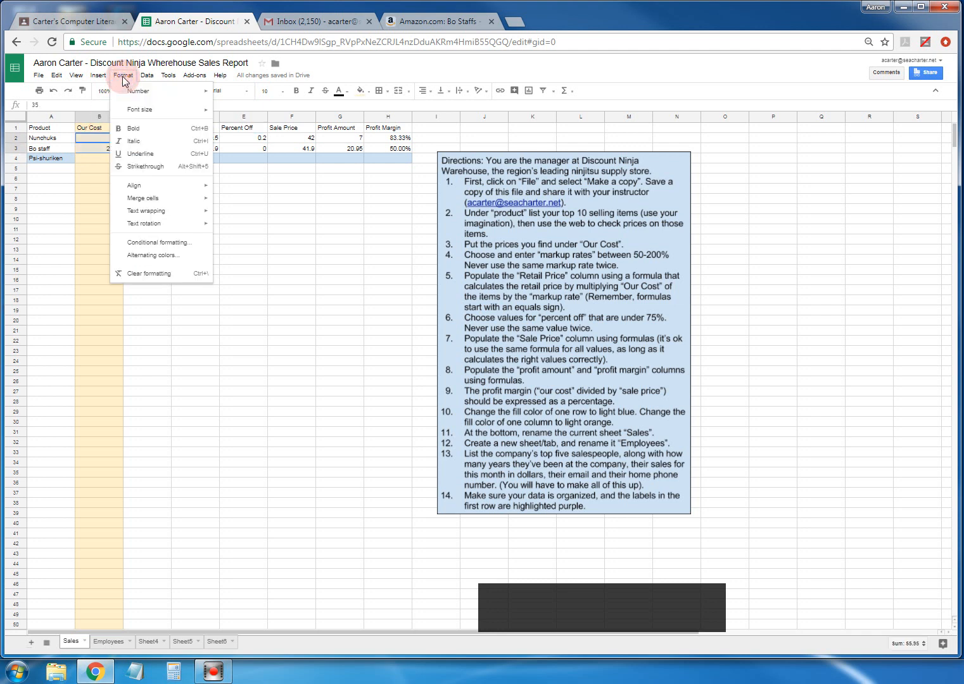
mouse_move(136, 93)
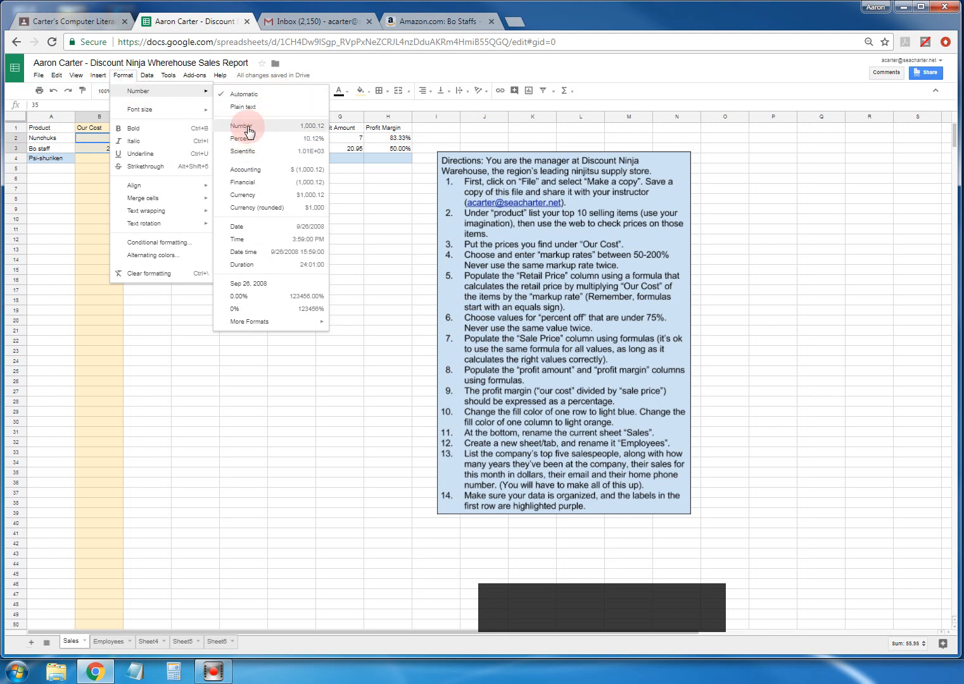
left_click(248, 194)
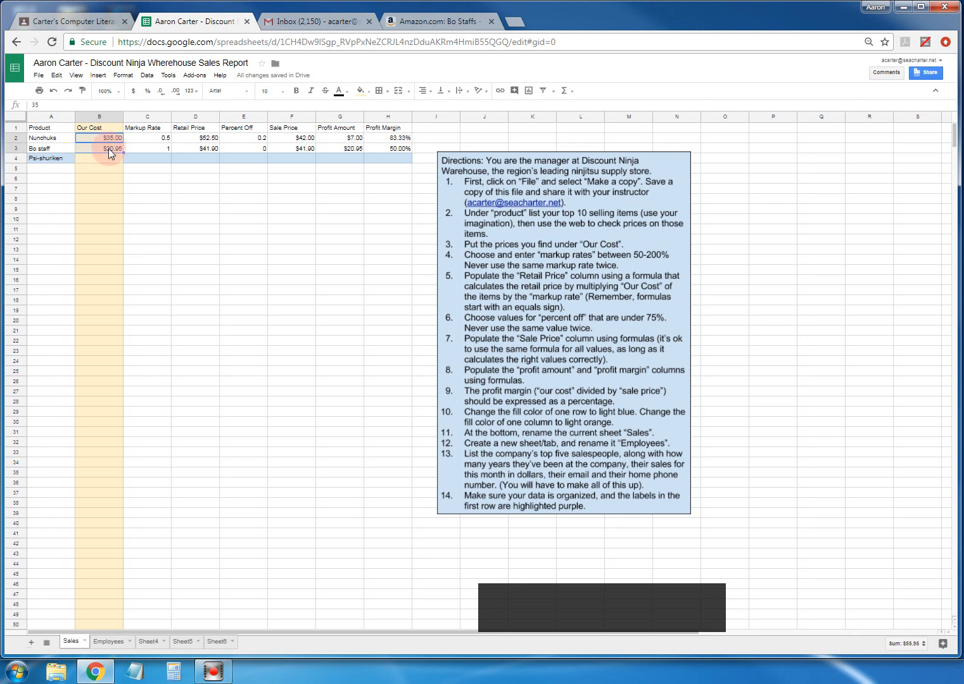
- Check the Retail Price and Sale Price formulas now showing currency values
left_click(201, 138)
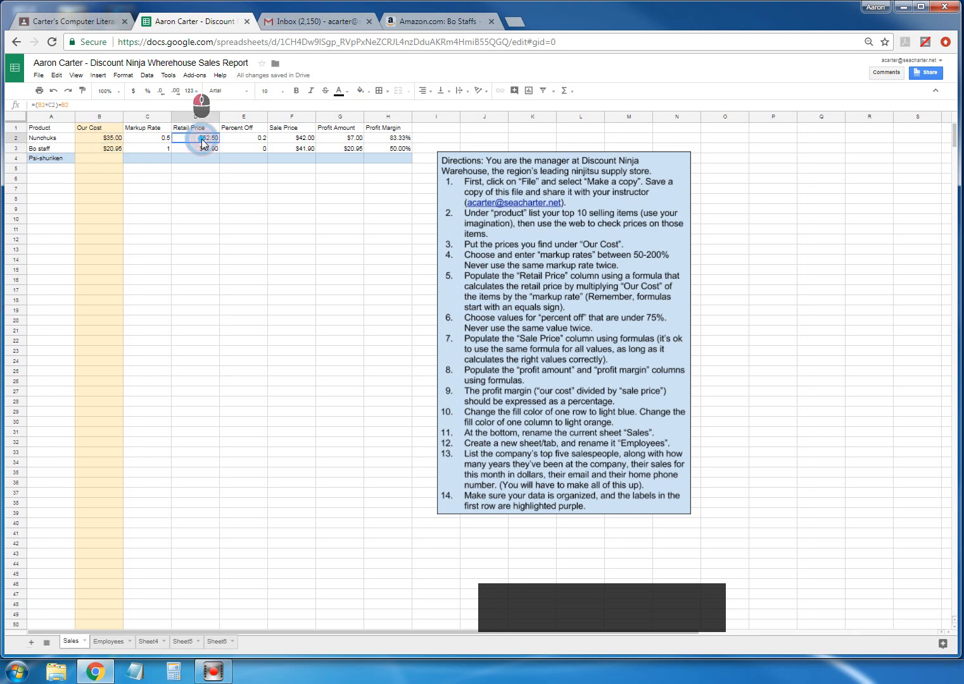
left_click_drag(201, 150, 201, 150)
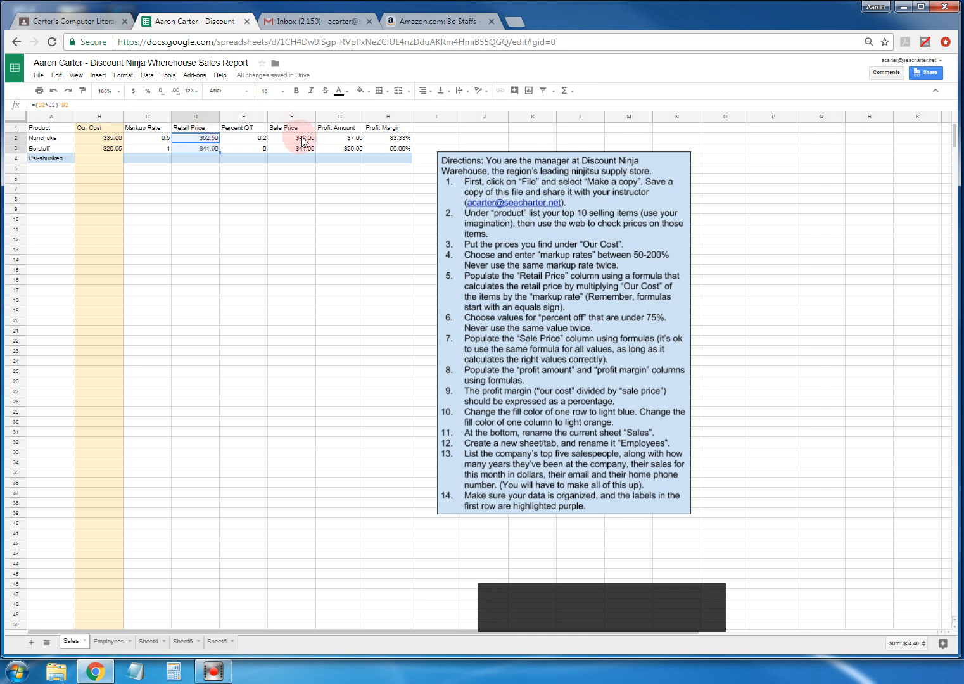
left_click_drag(302, 139, 301, 149)
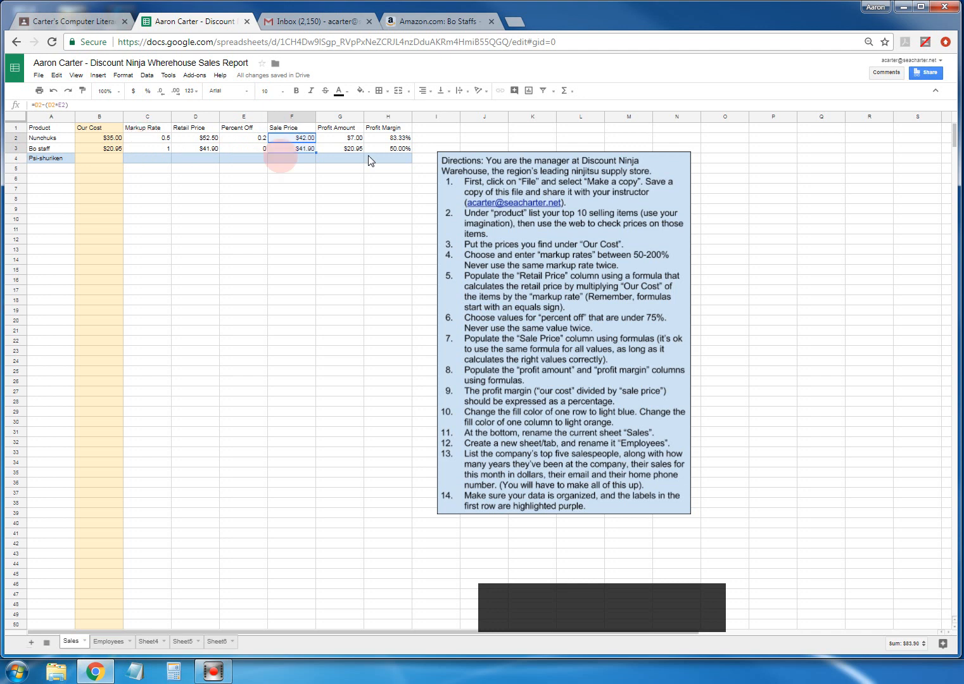
- Format the Markup Rate values in C2:C3 as percentages
left_click(148, 138)
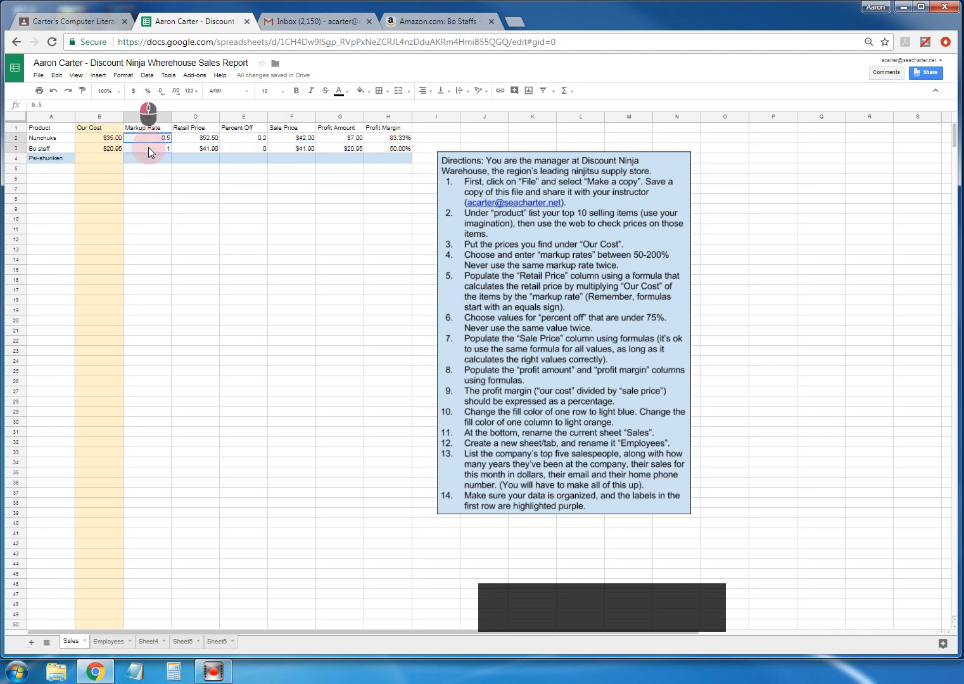
left_click(125, 75)
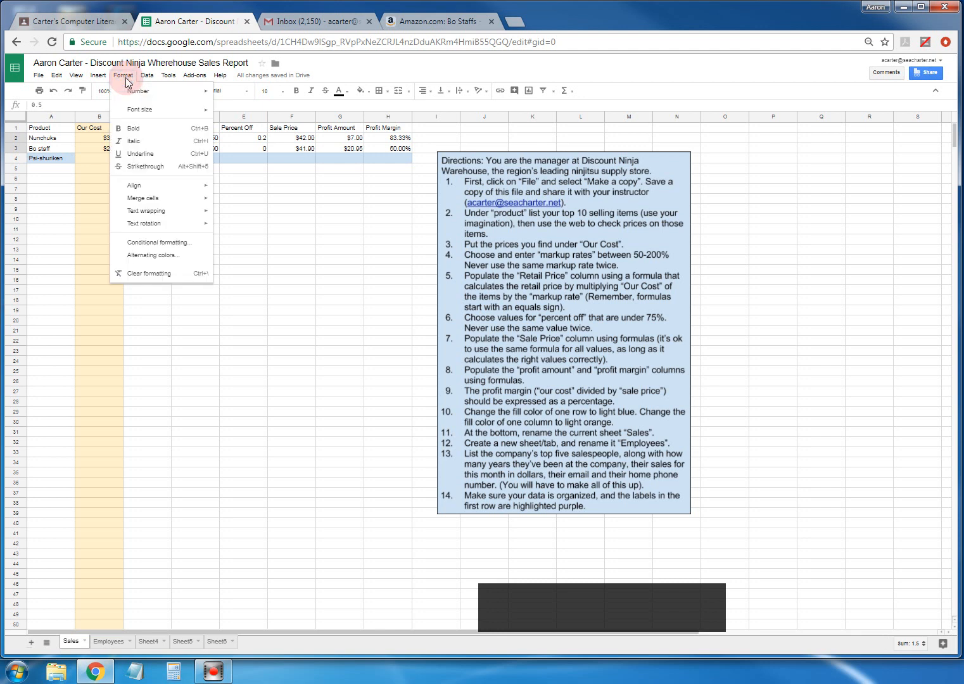
left_click(136, 93)
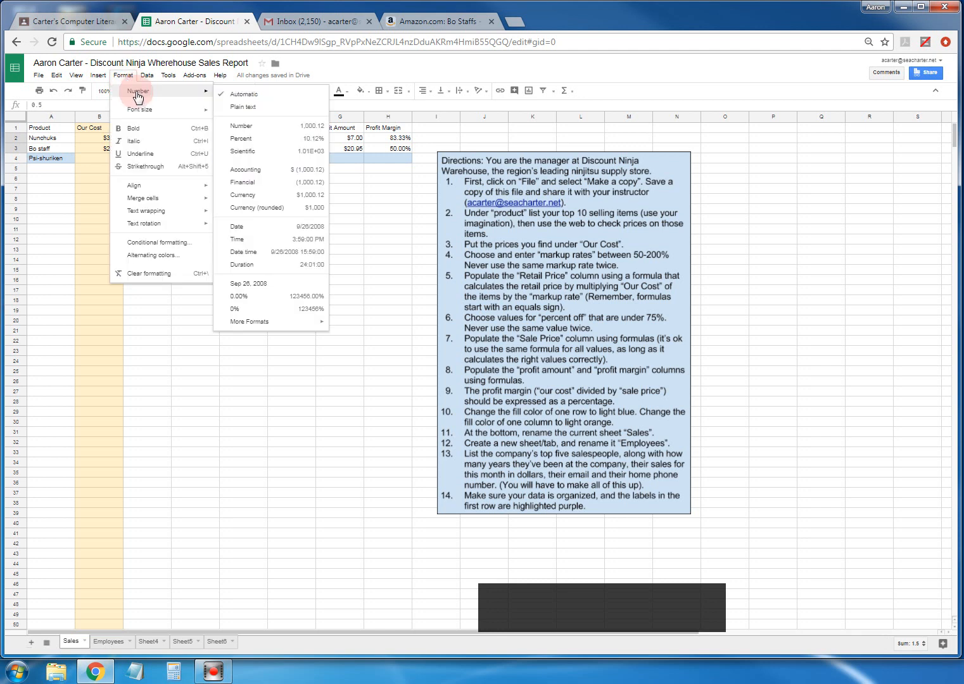
left_click(243, 138)
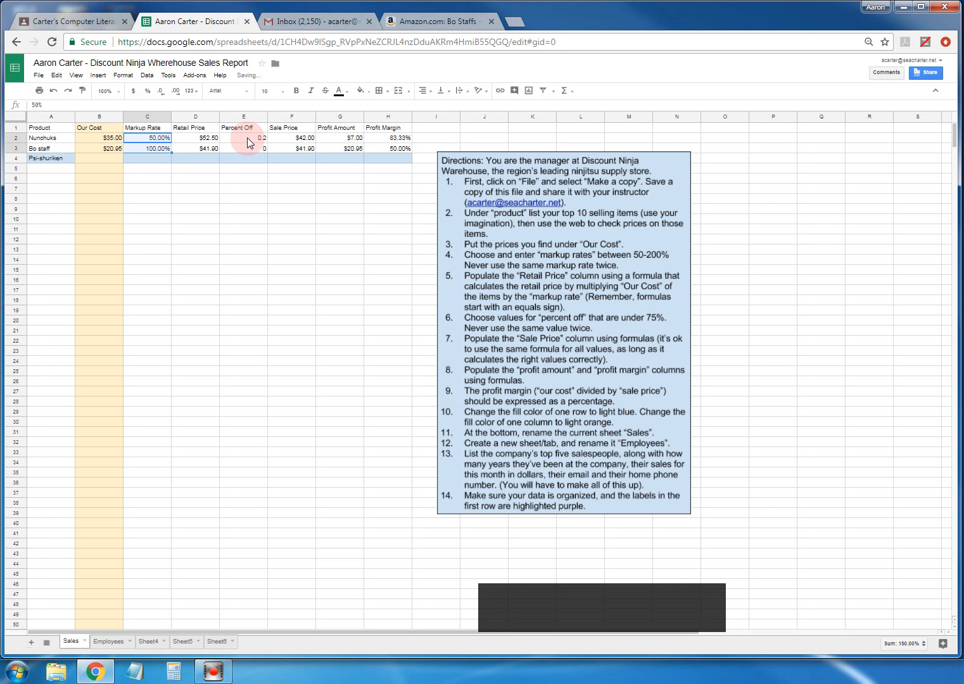
- Format the Percent Off values in E2:E3 as percentages
left_click(246, 138)
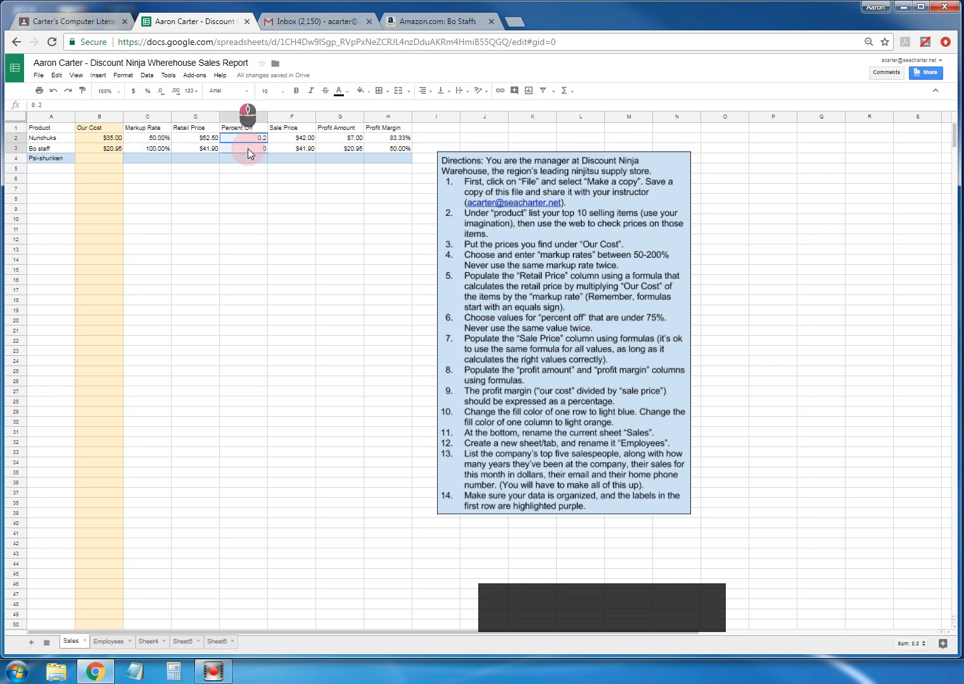
left_click(123, 75)
mouse_move(151, 90)
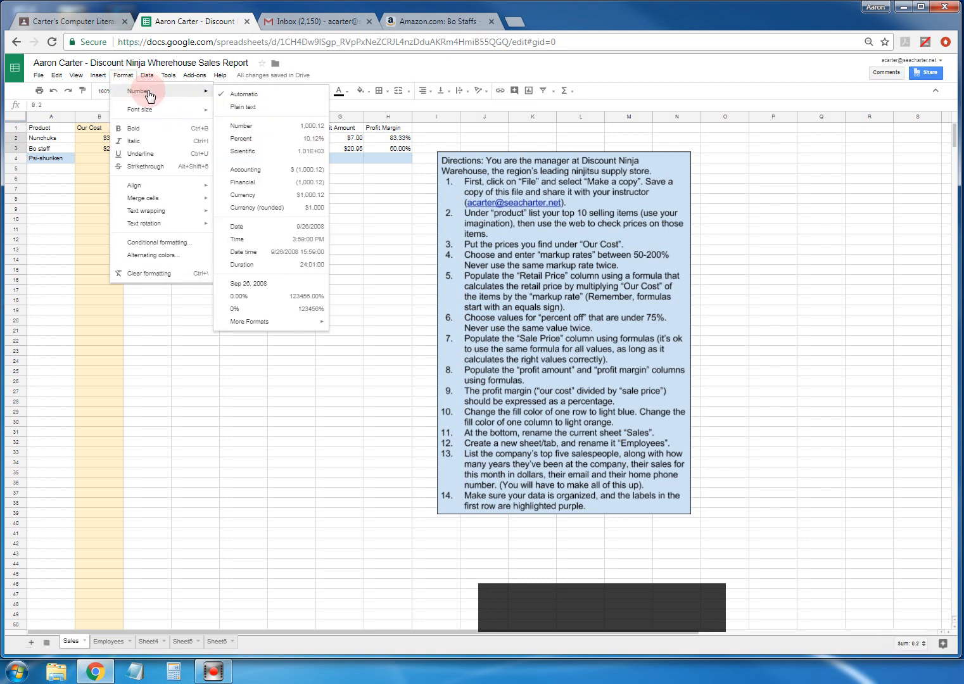
left_click(242, 138)
left_click_drag(248, 140, 256, 147)
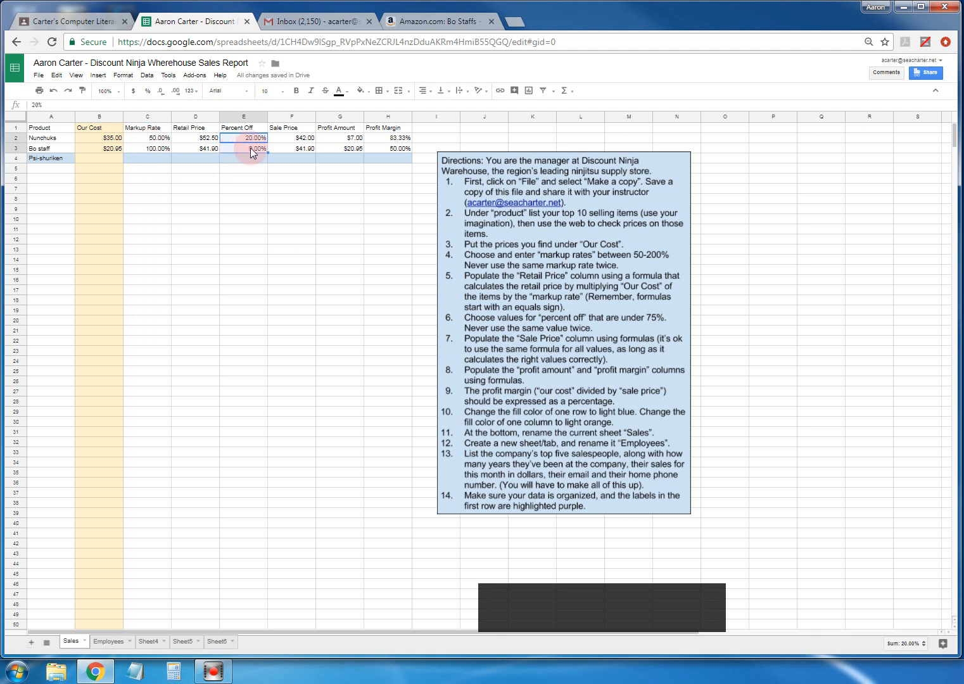
left_click(240, 154)
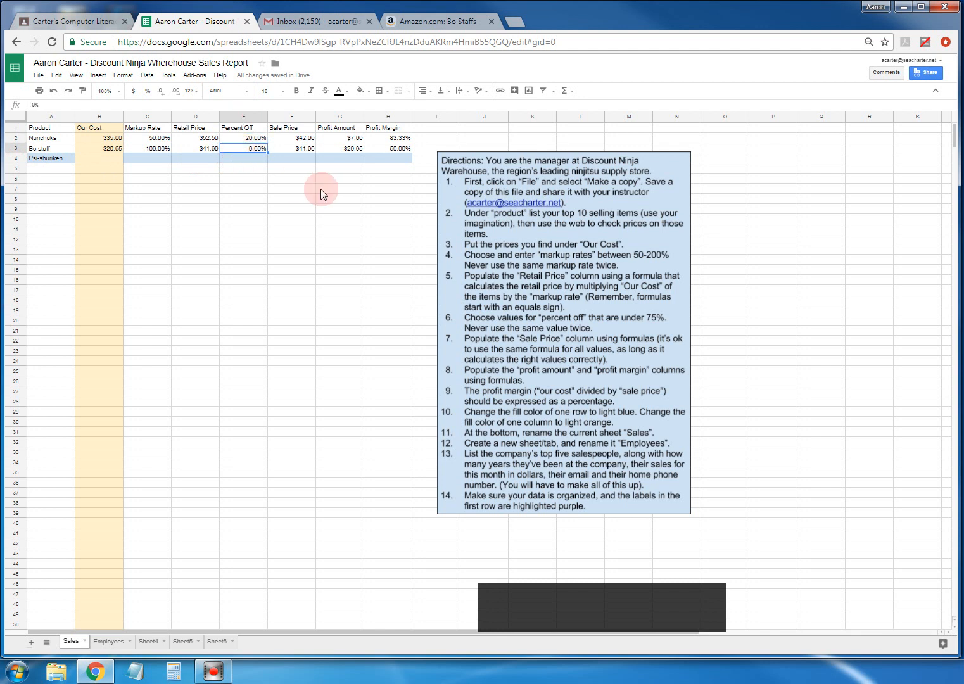
- Try entering the Bo staff discount in E3 as 20, then .2, then 20 again
type("20")
key("Return")
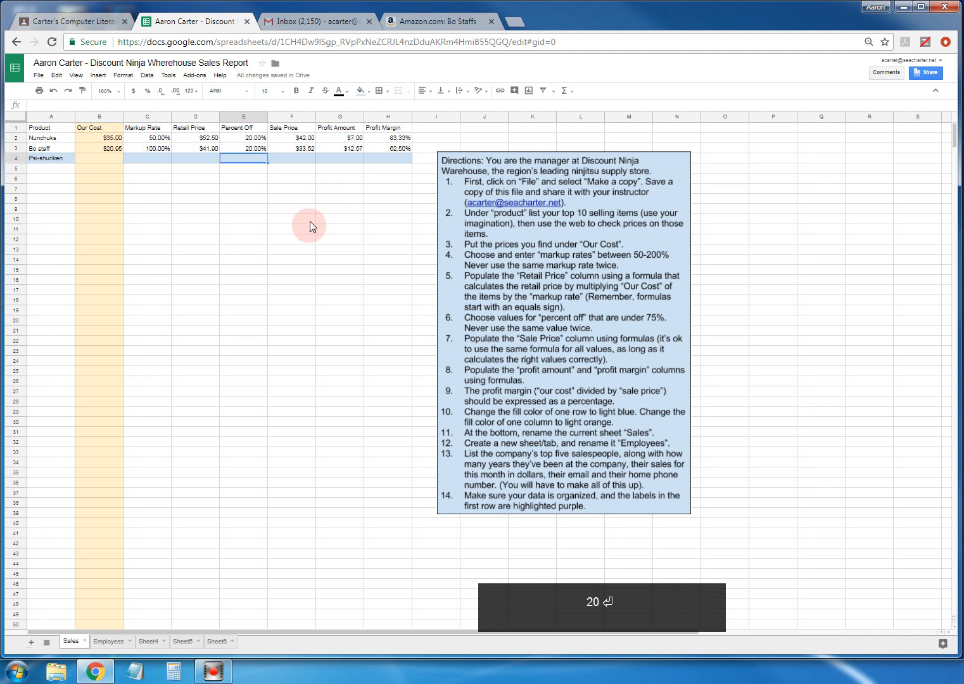
left_click(244, 150)
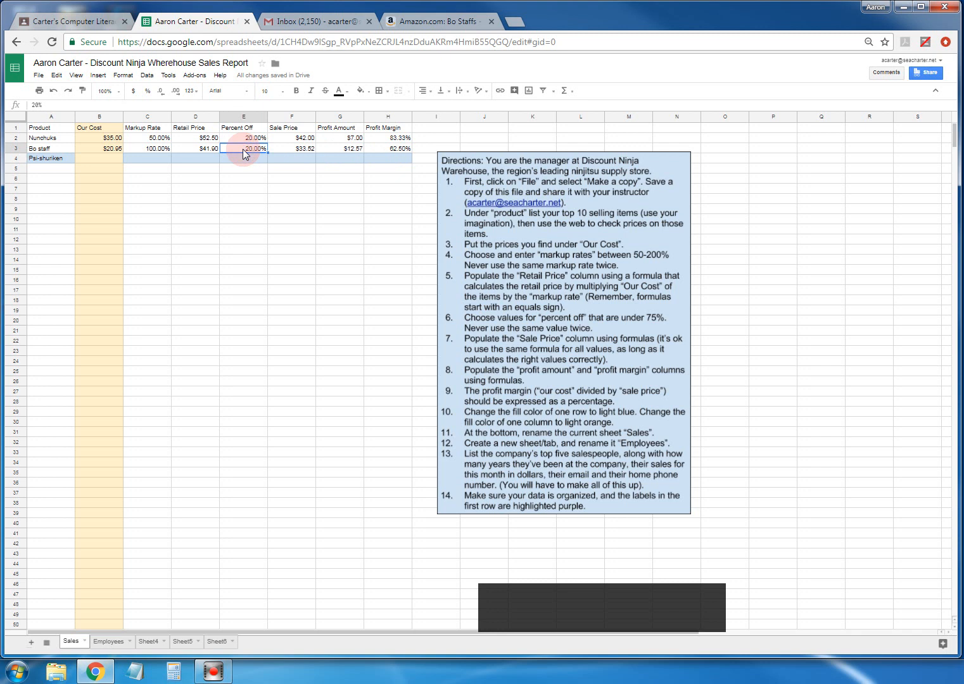
type(".2")
key("Return")
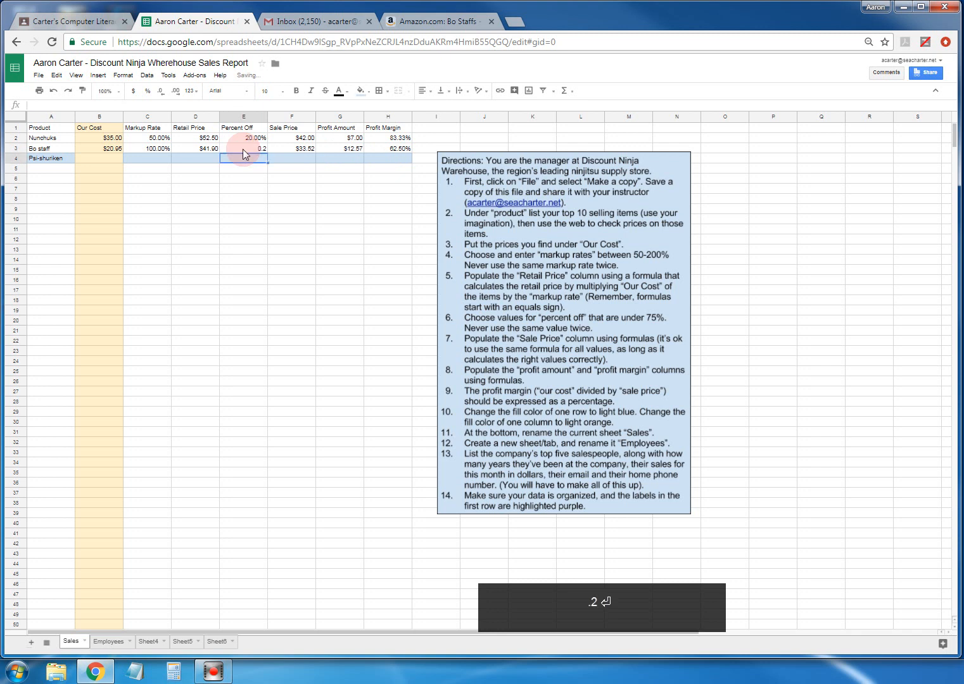
left_click(246, 149)
type("20")
key("Return")
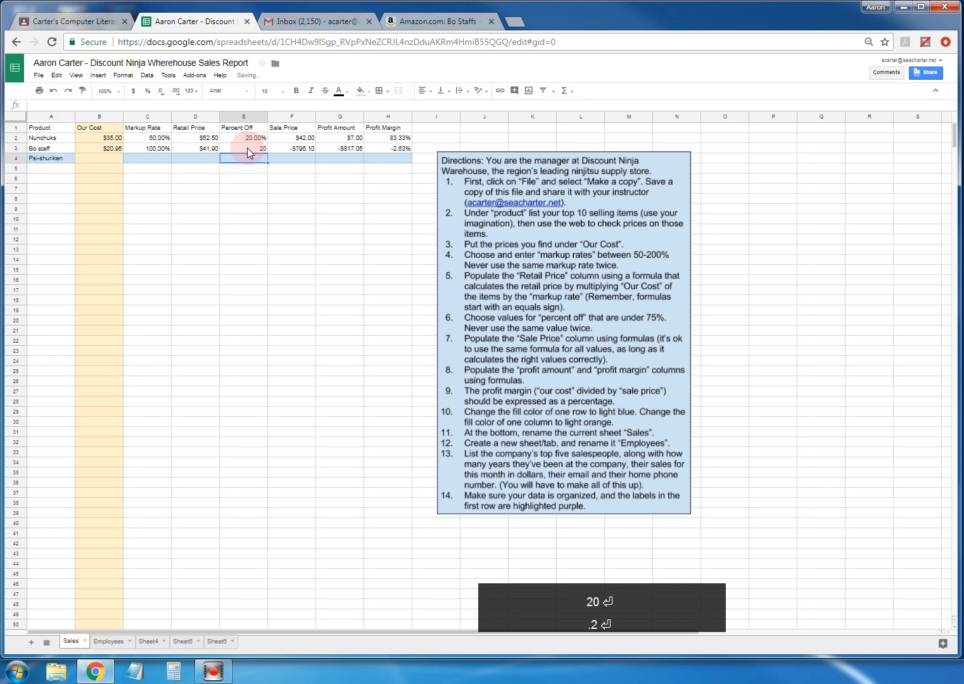
- Format E3 as a percentage and re-enter 20 so Bo staff shows 20.00% off
left_click(248, 152)
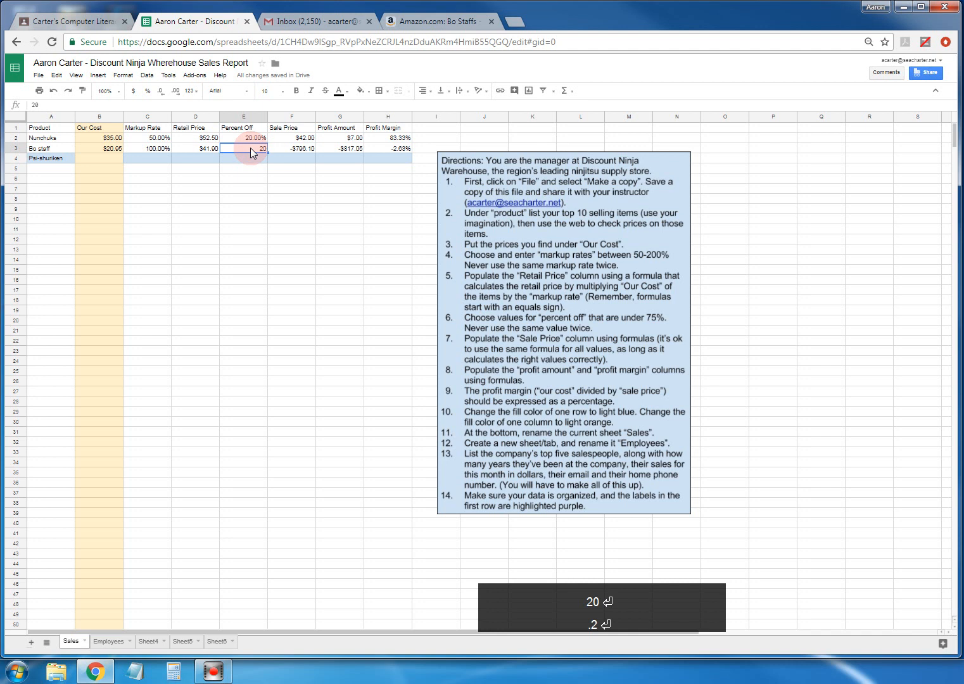
left_click(123, 74)
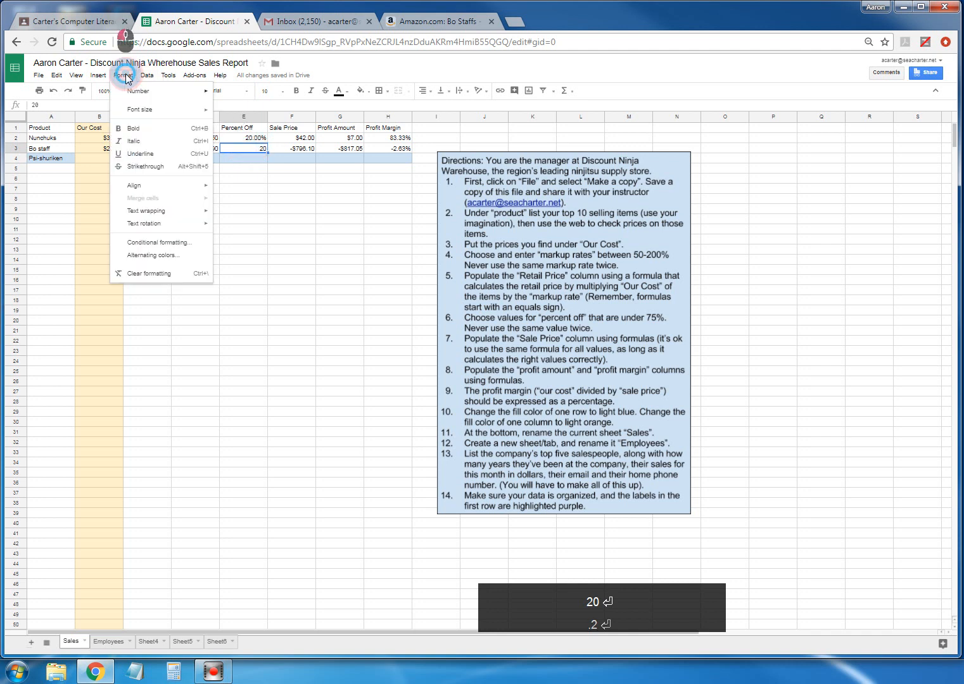
mouse_move(135, 94)
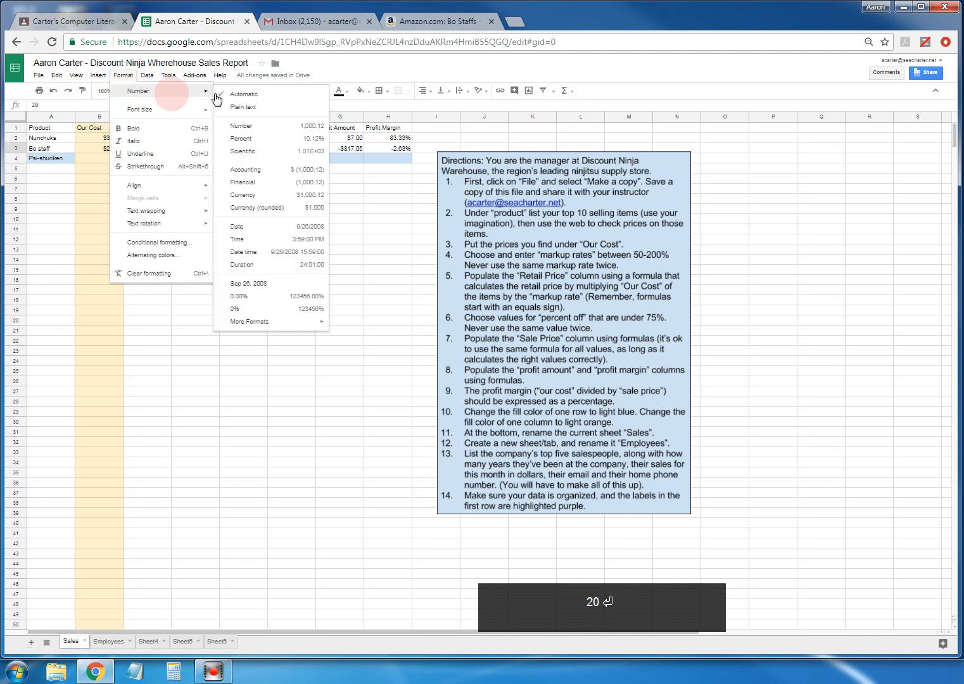
left_click(245, 136)
left_click(253, 152)
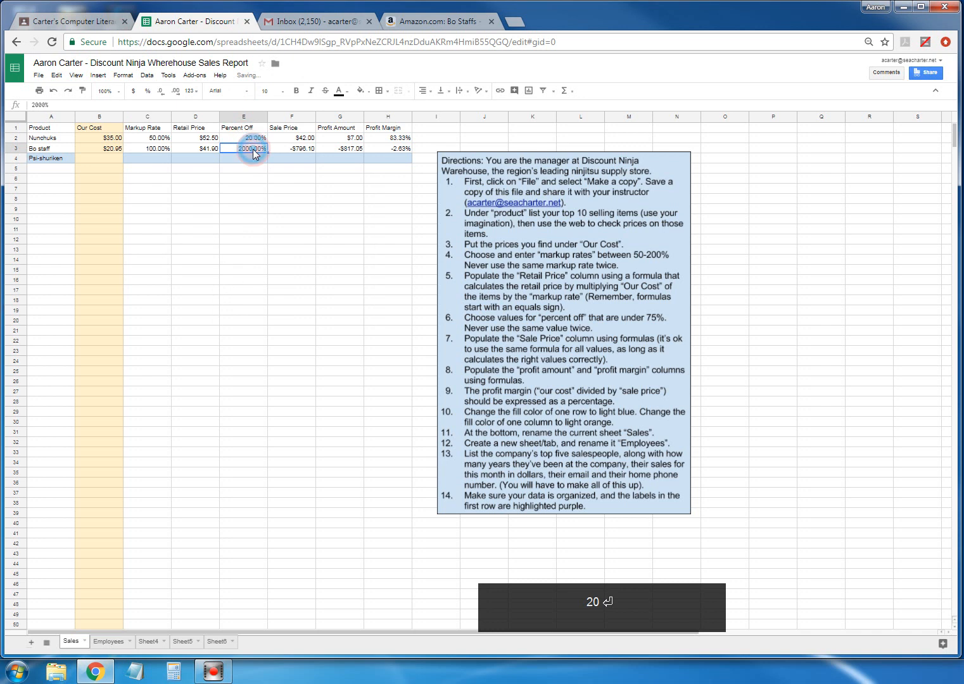
type("20")
key("Return")
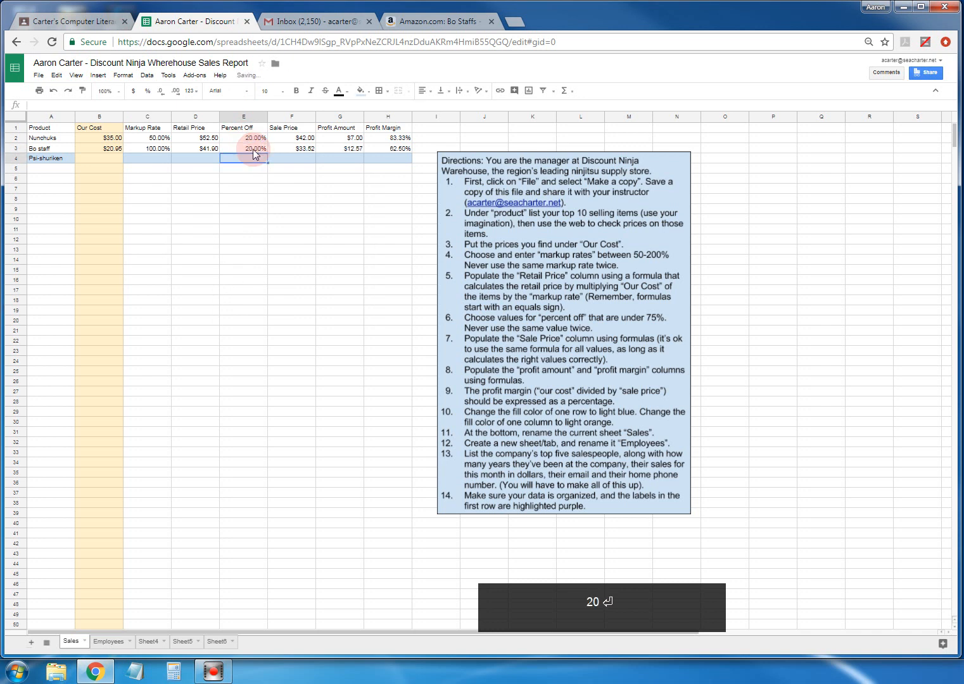
left_click(279, 160)
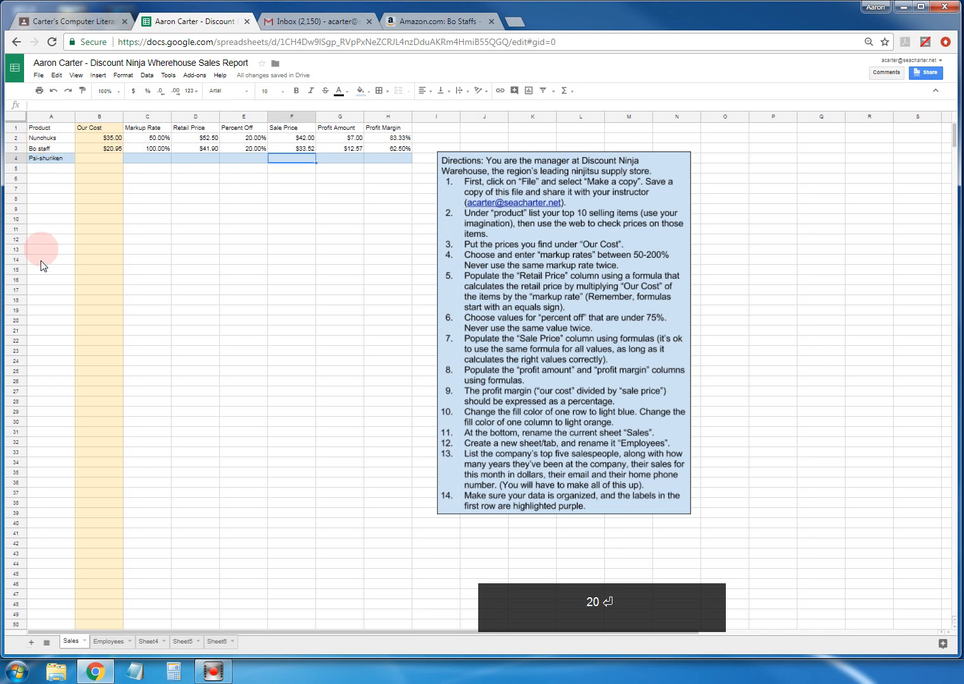
left_click(296, 269)
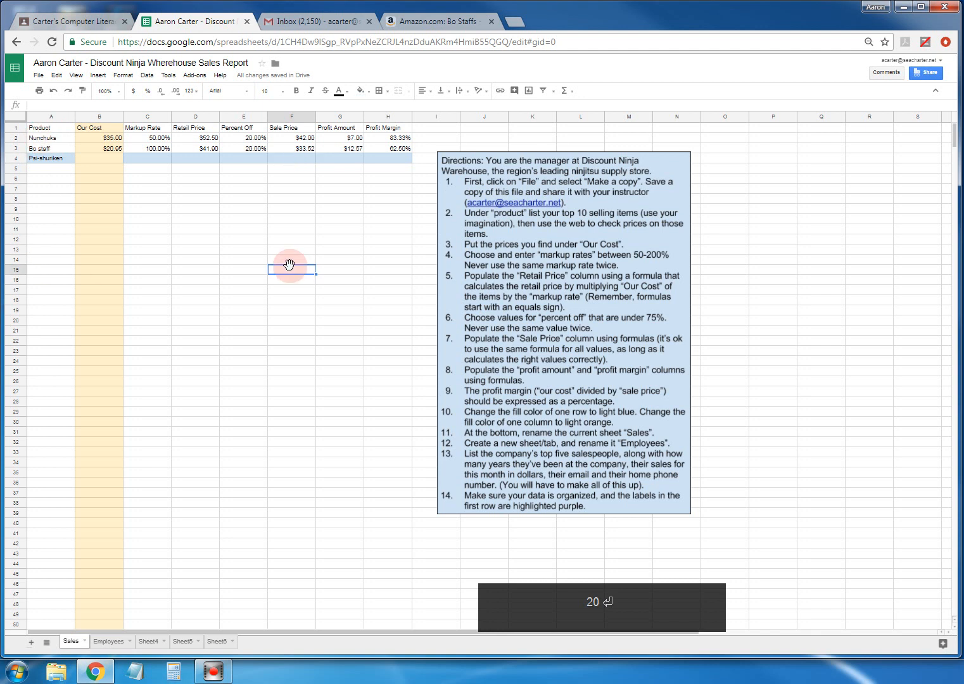